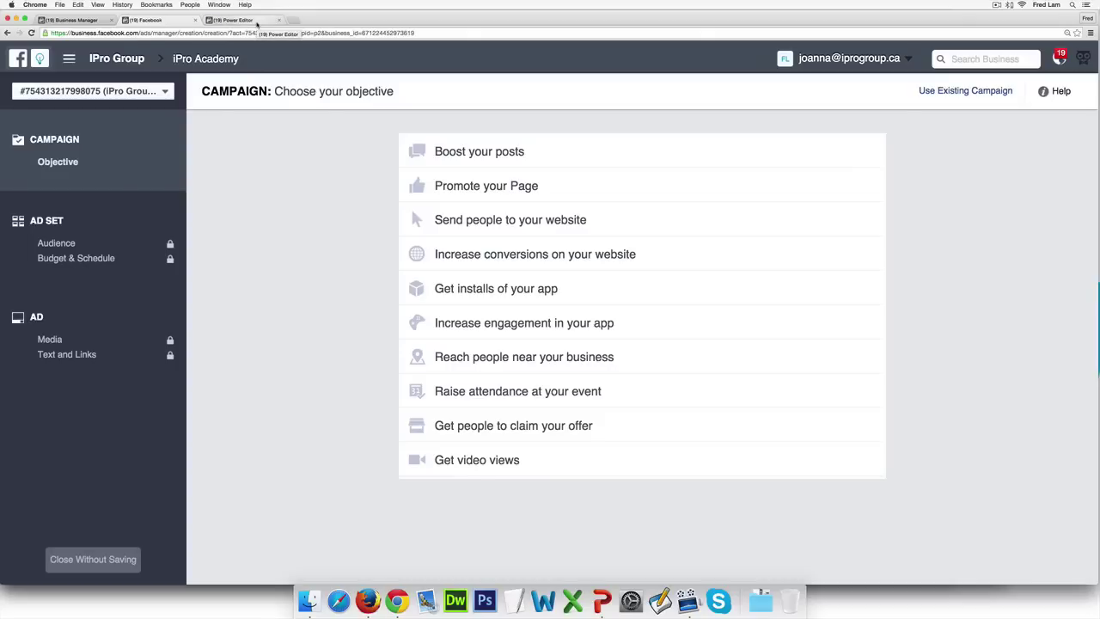
Step: Switch to Power Editor, discard the draft changes, and remove the campaign filter so all campaigns are listed
click(256, 23)
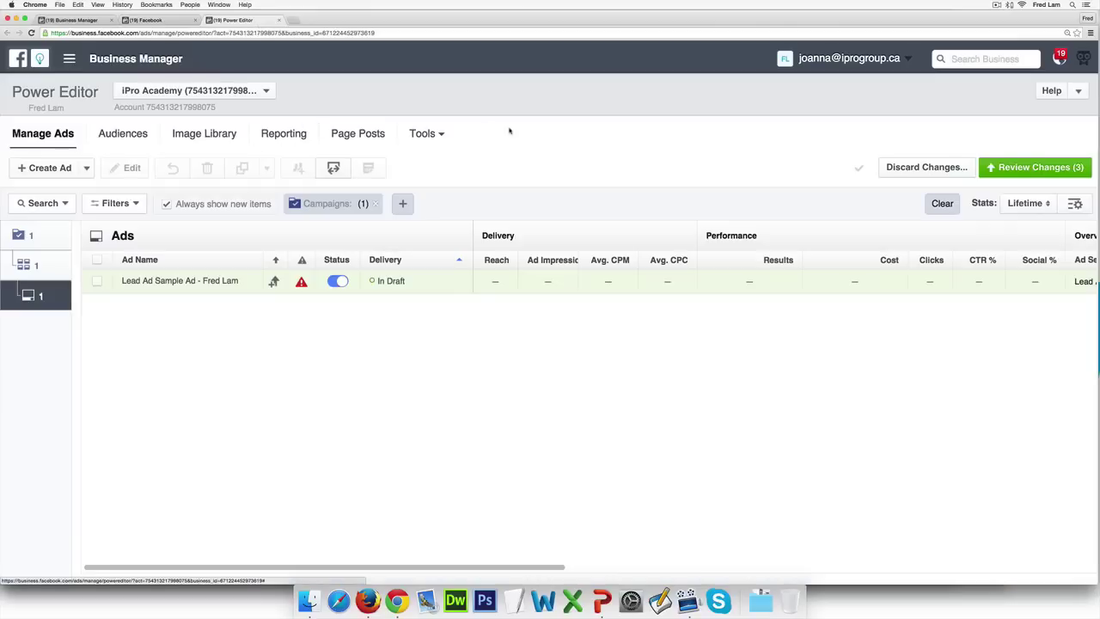
click(923, 174)
click(692, 276)
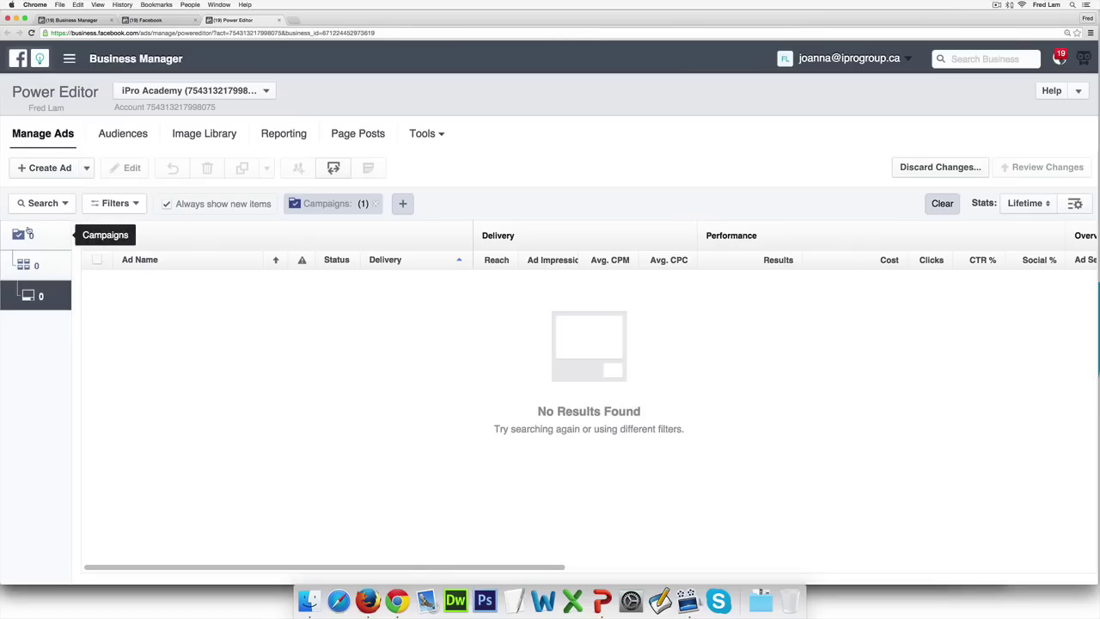
click(29, 232)
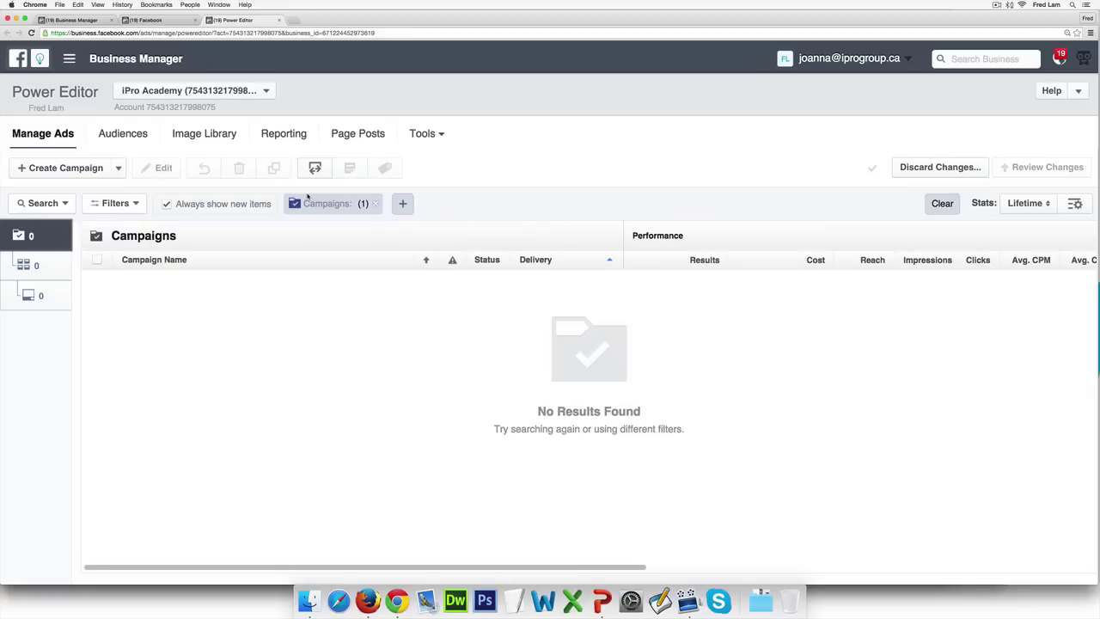
click(375, 204)
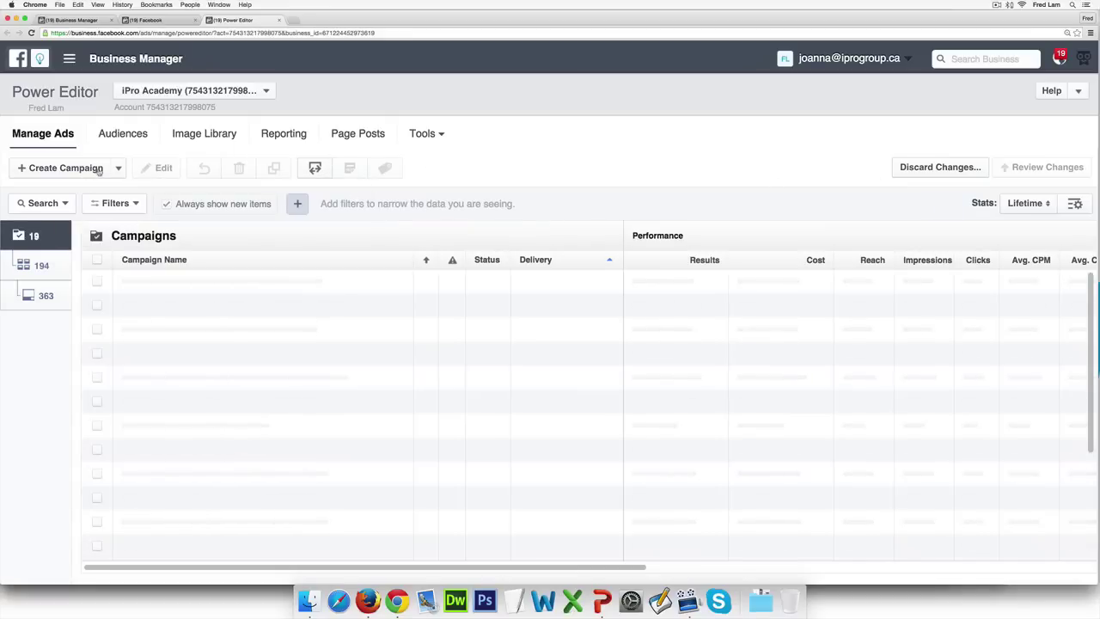
Step: Start a new Lead Generation campaign named "iPro Academy Webinar Registration -" followed by the advertiser's full name and "Sample"
click(98, 170)
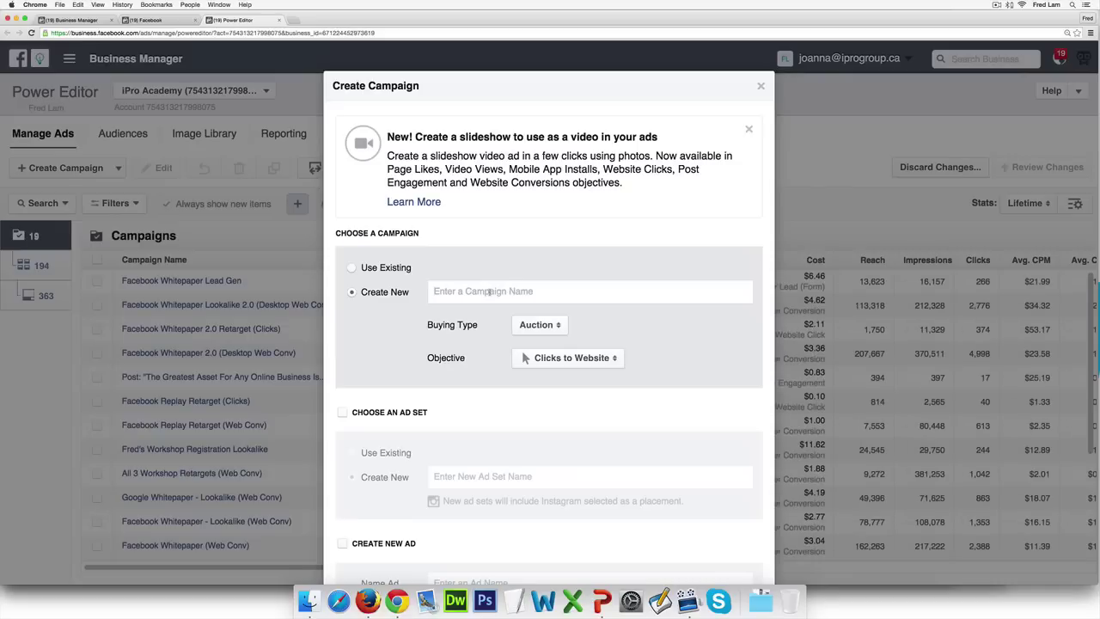
text(iPro Academy Webarin)
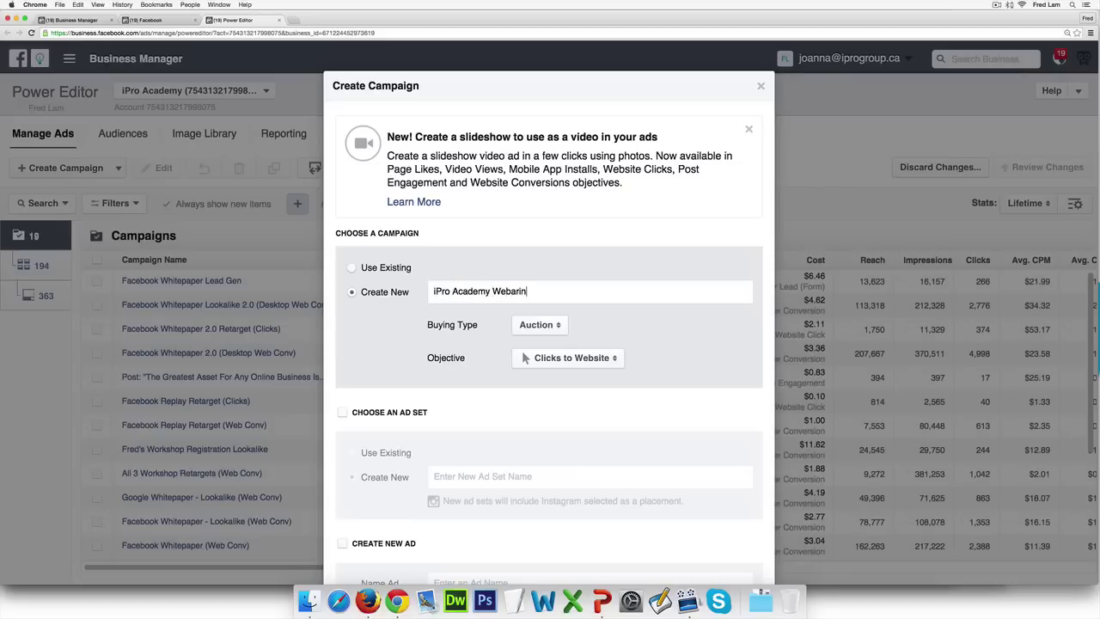
key(BackSpace)
key(BackSpace)
text(inar Registration - Fred Lam Tes)
key(BackSpace)
key(BackSpace)
key(BackSpace)
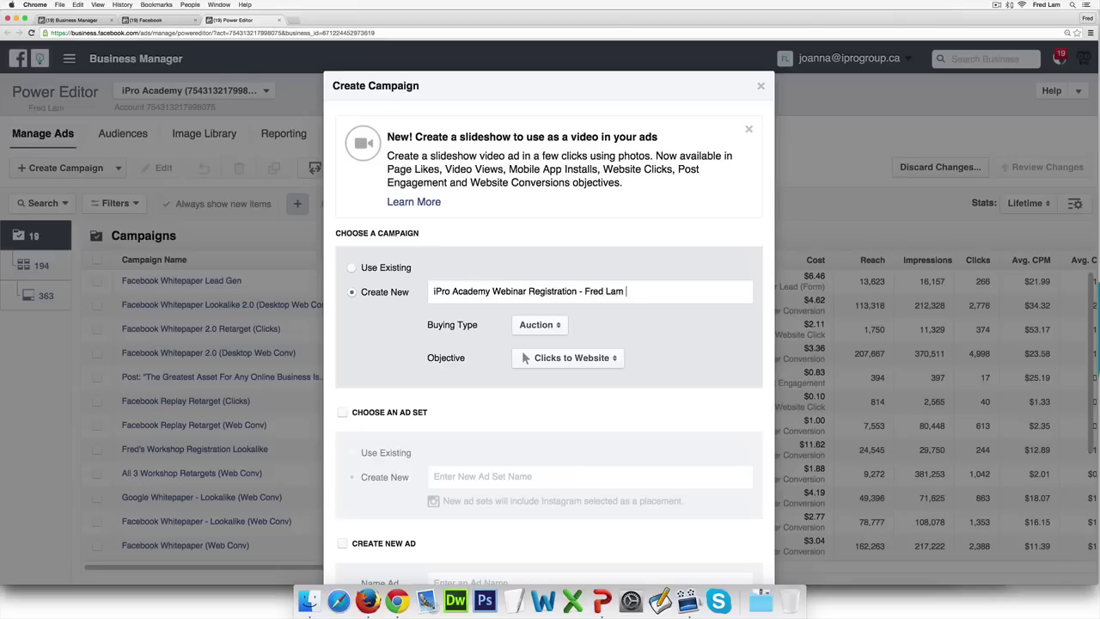
text(Sample)
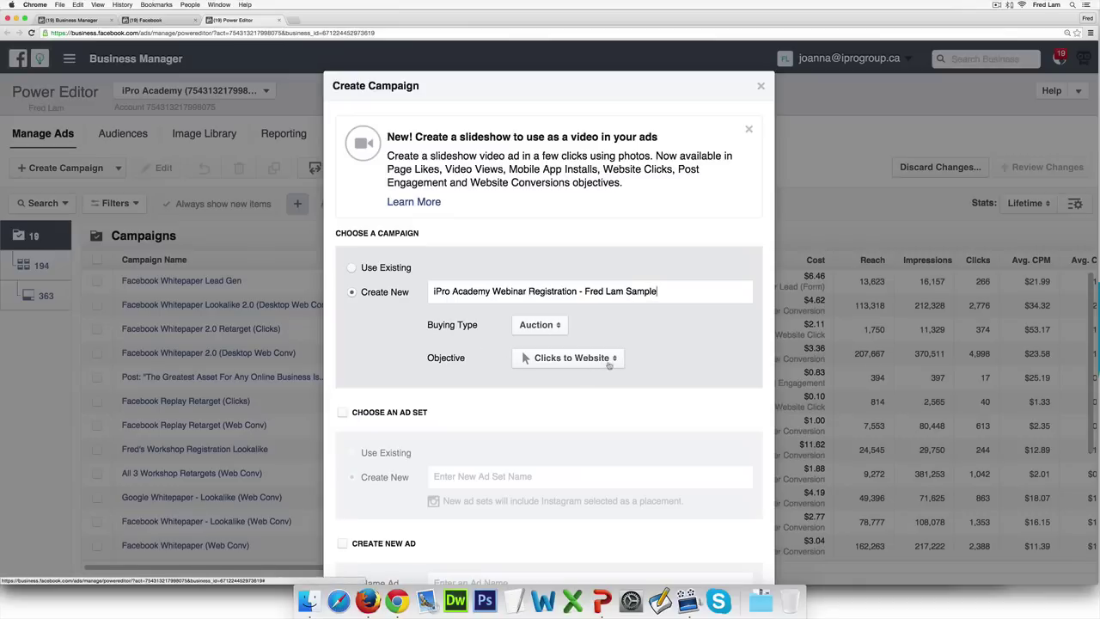
click(605, 364)
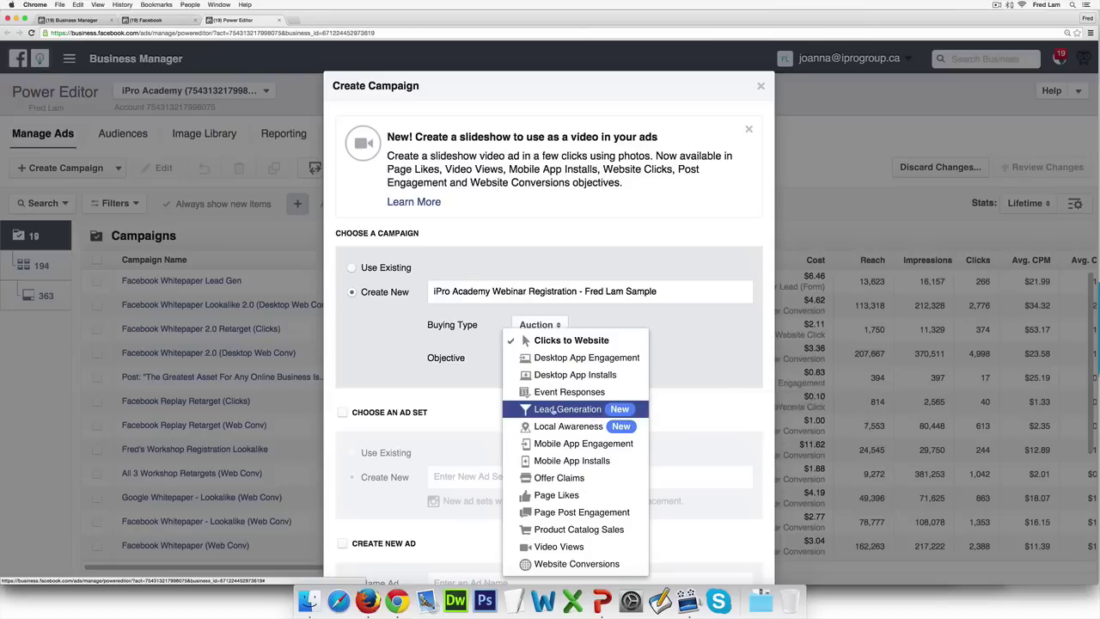
click(630, 411)
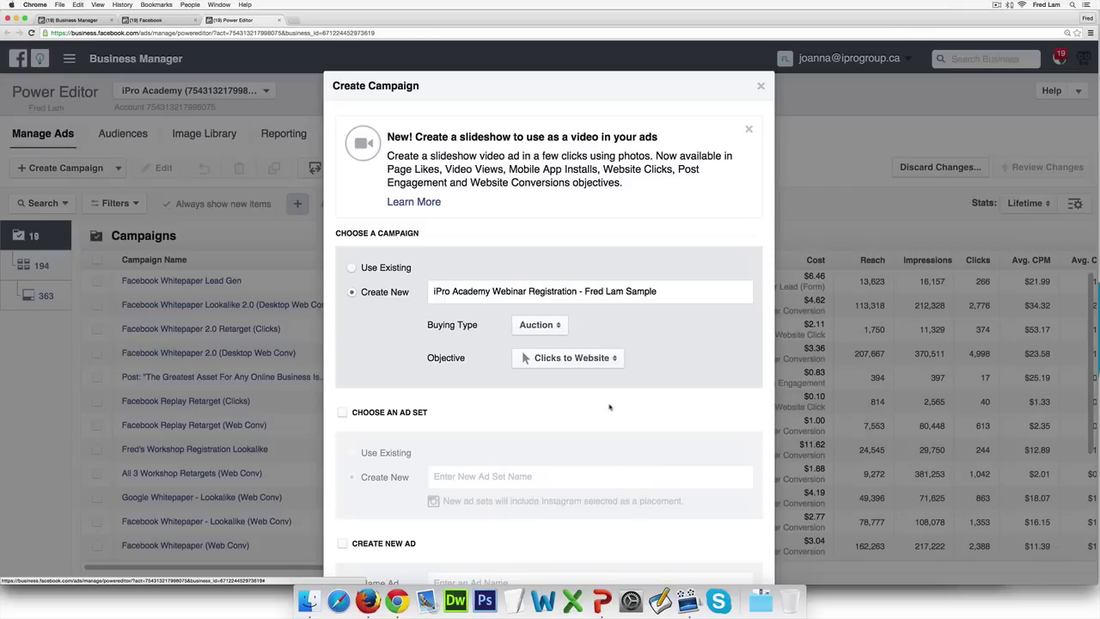
Step: Include a new ad set named "iPro Academy Webinar -" followed by the advertiser's full name and "Sample"
scroll(341, 362, down, 2)
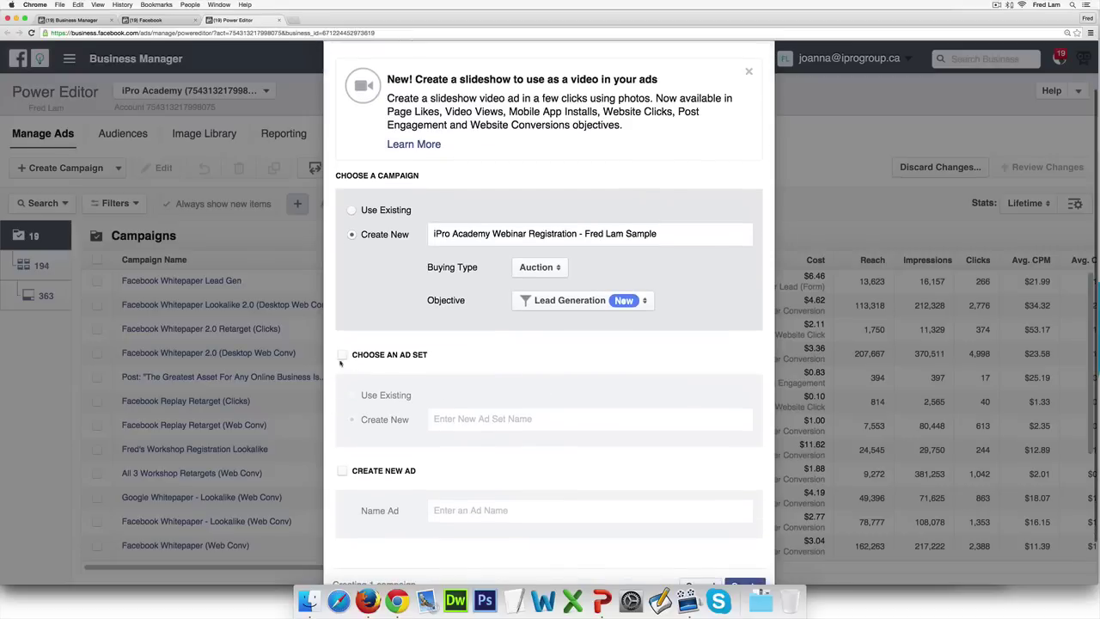
click(342, 356)
scroll(505, 402, down, 1)
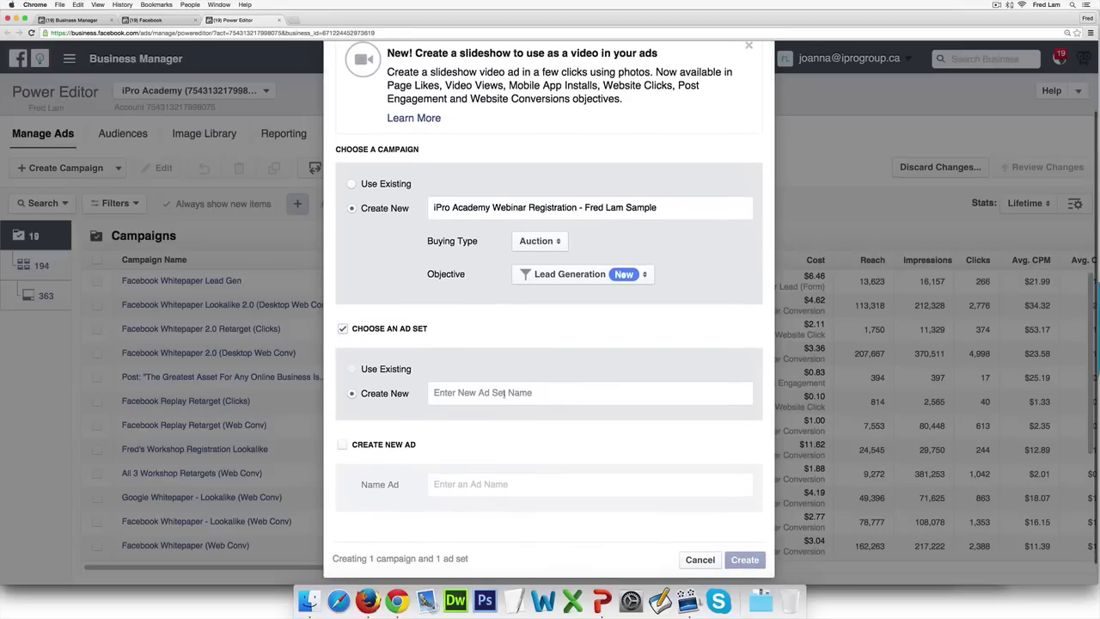
text(iPor Ad)
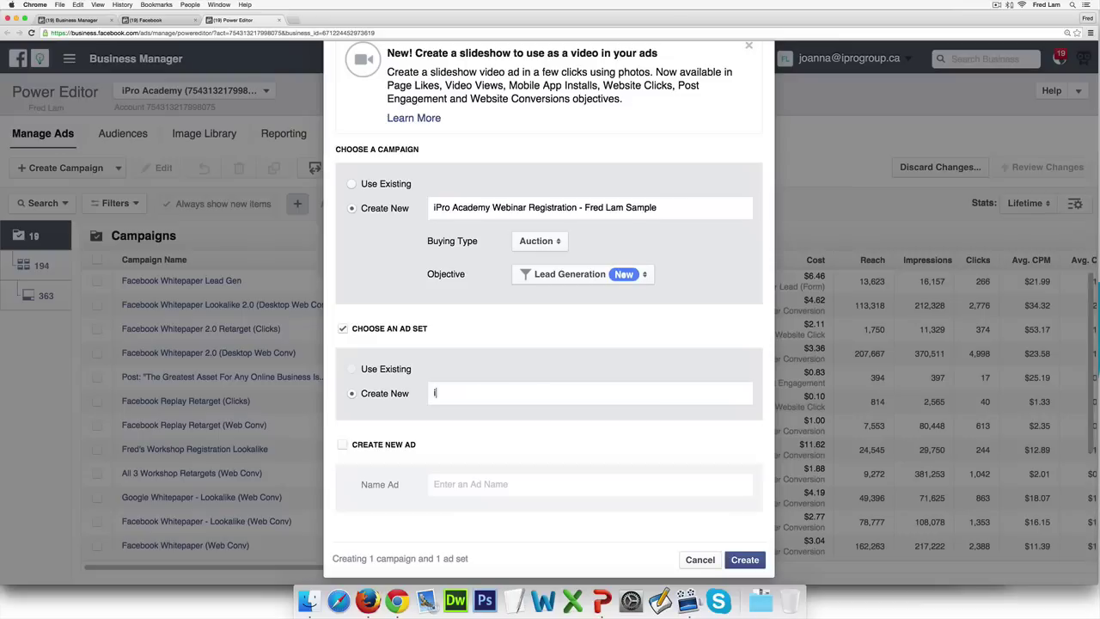
key(BackSpace)
key(BackSpace)
key(BackSpace)
key(BackSpace)
key(BackSpace)
text(ro Academy Webinar - Fred Lam Sample)
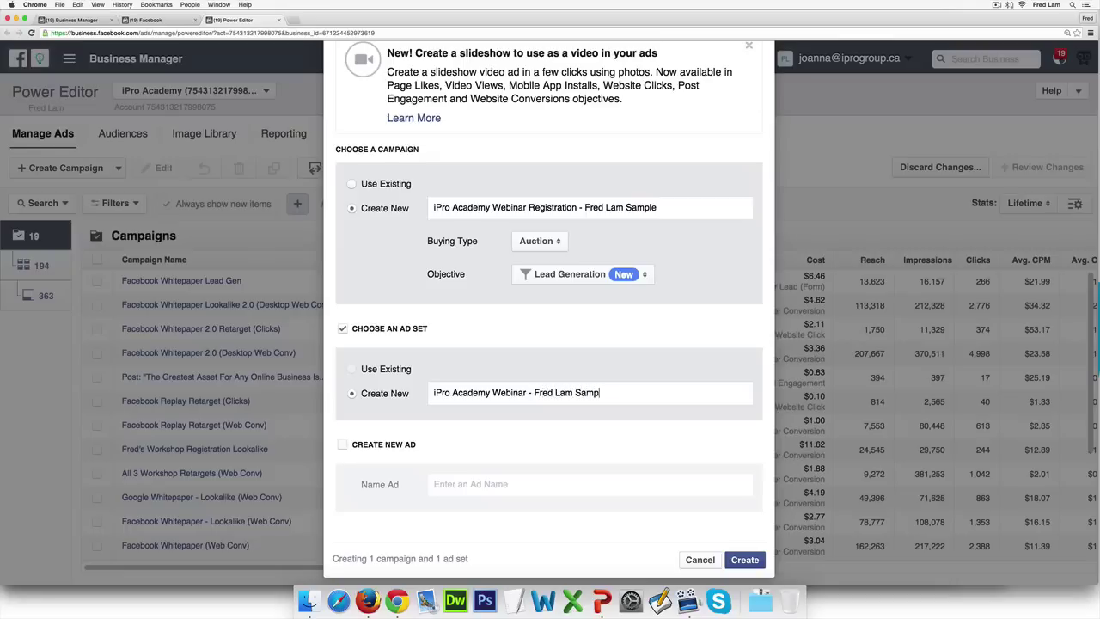
Step: Include a new ad named with the advertiser's full name and "Sample", and create the campaign, ad set and ad
click(346, 444)
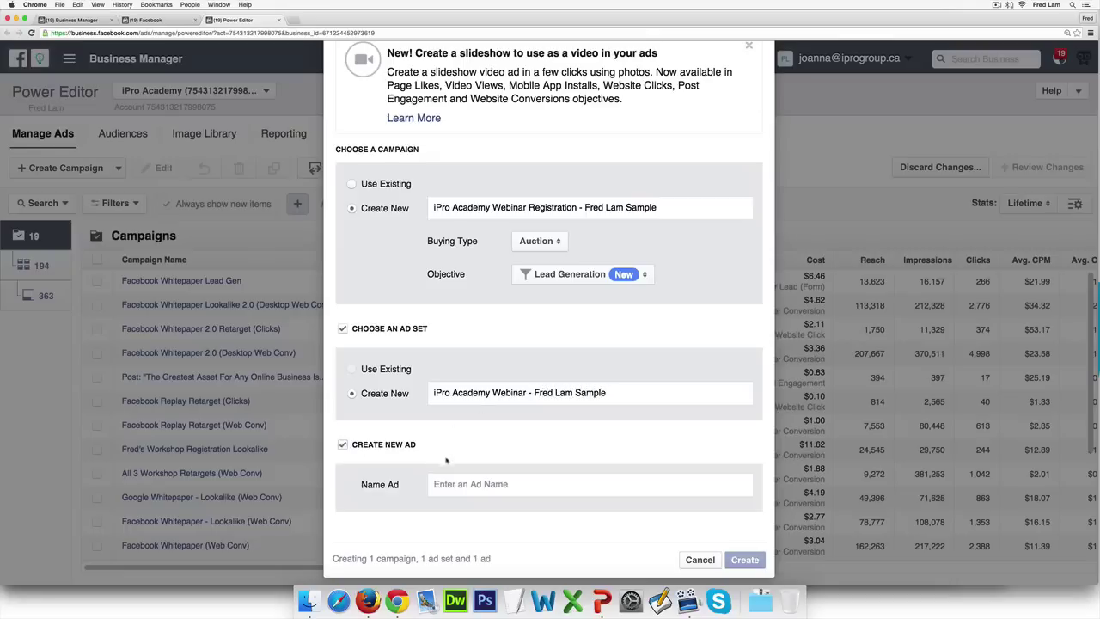
click(442, 484)
text(Fred )
text(Lam)
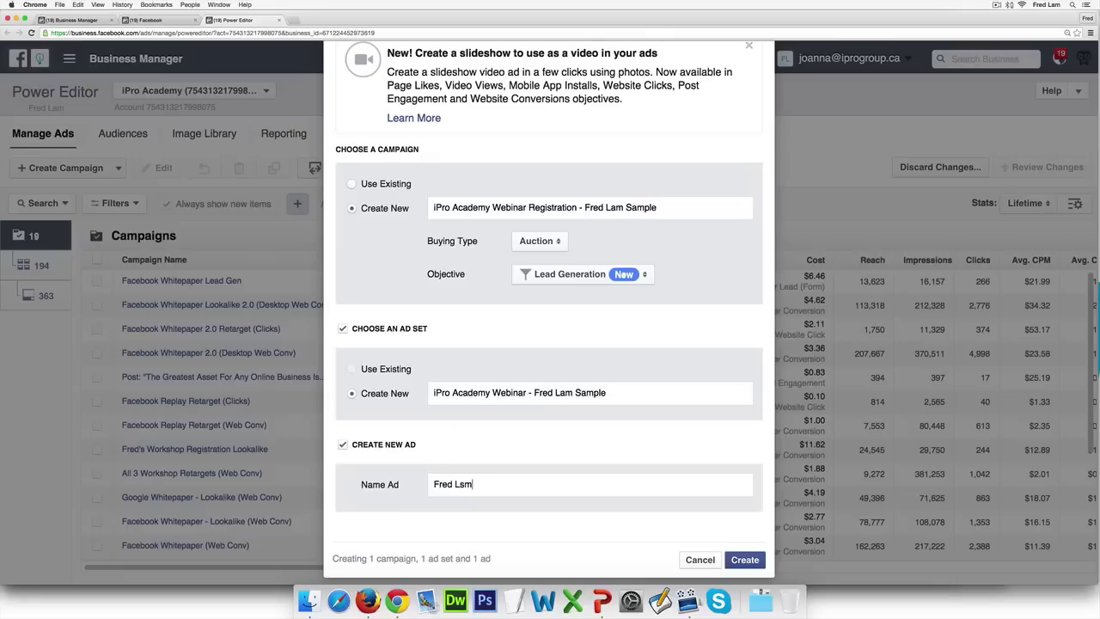
key(BackSpace)
key(BackSpace)
text(AM)
key(BackSpace)
key(BackSpace)
text(am Sample)
click(745, 560)
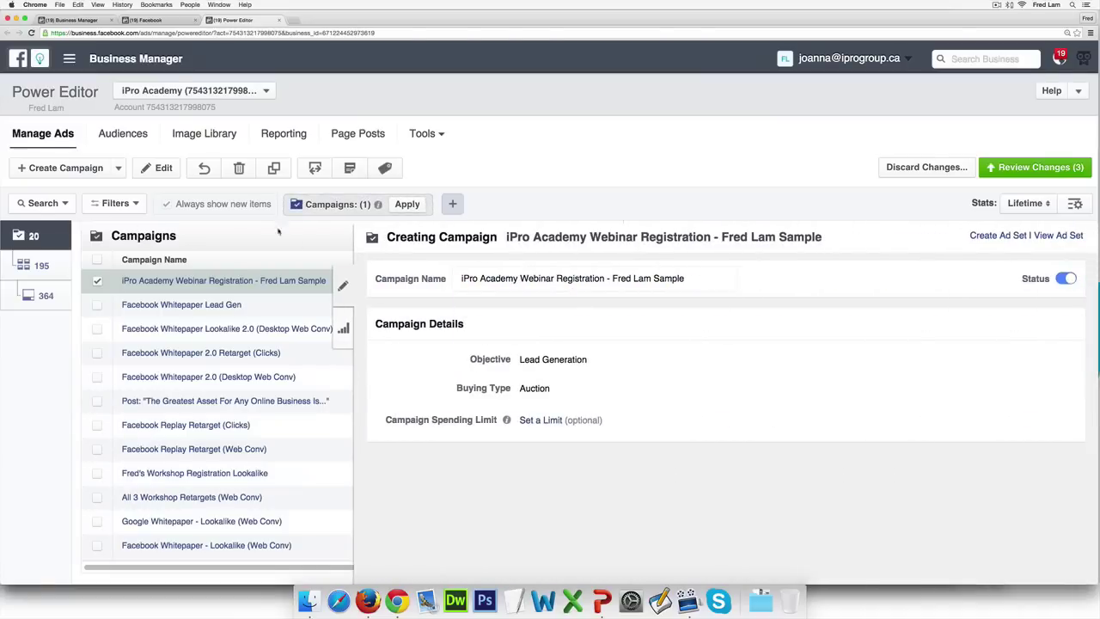
Step: Filter the view to the new campaign, enlarge the page, and open the campaign's ad set for editing
click(401, 207)
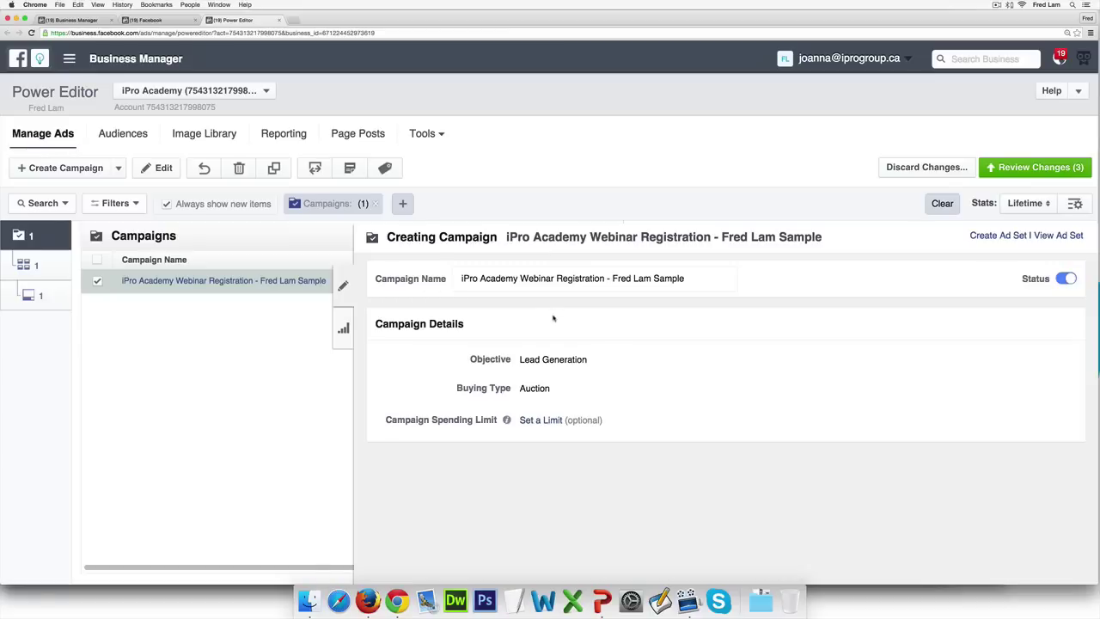
key(super+equal)
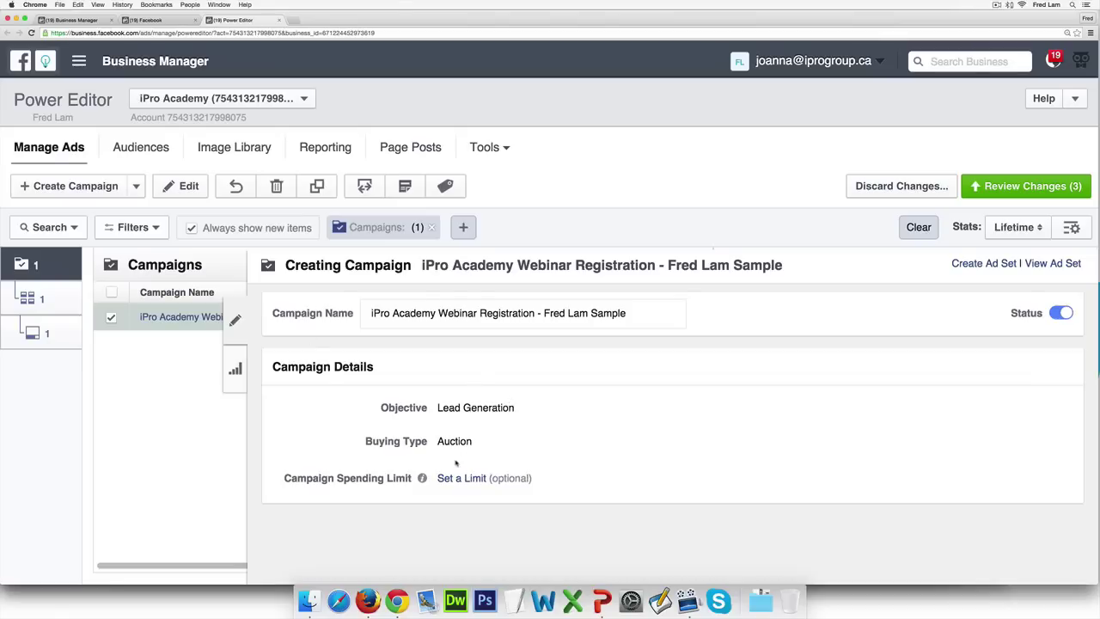
click(72, 306)
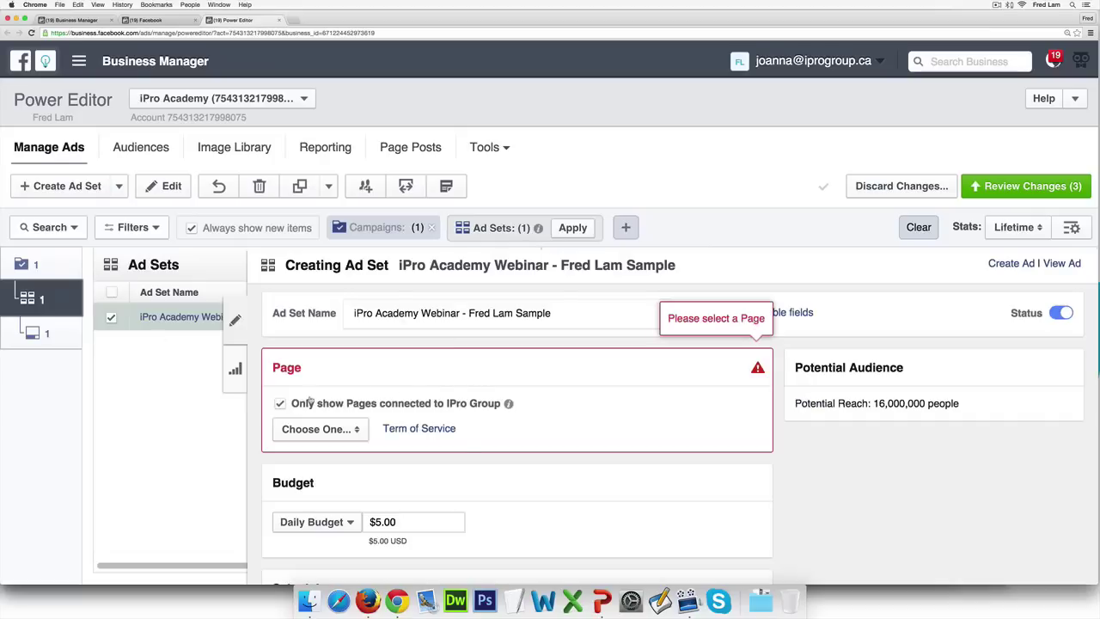
Step: Stop limiting the choice to Pages connected to IPro Group and select iPro Academy as the ad set's Page
click(281, 404)
click(360, 434)
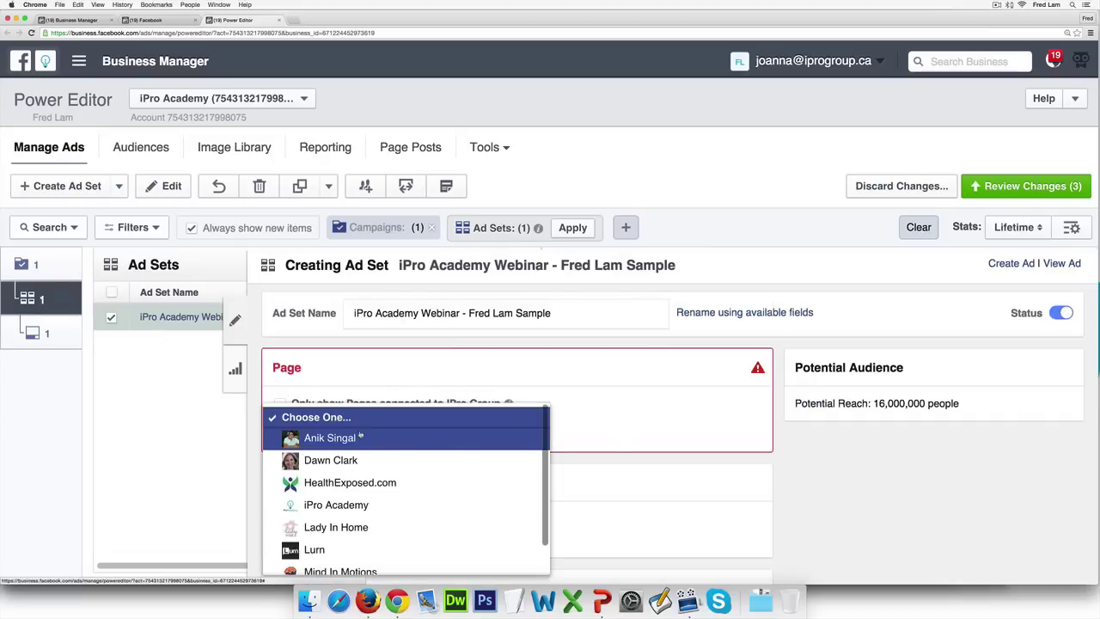
scroll(404, 447, down, 2)
click(414, 468)
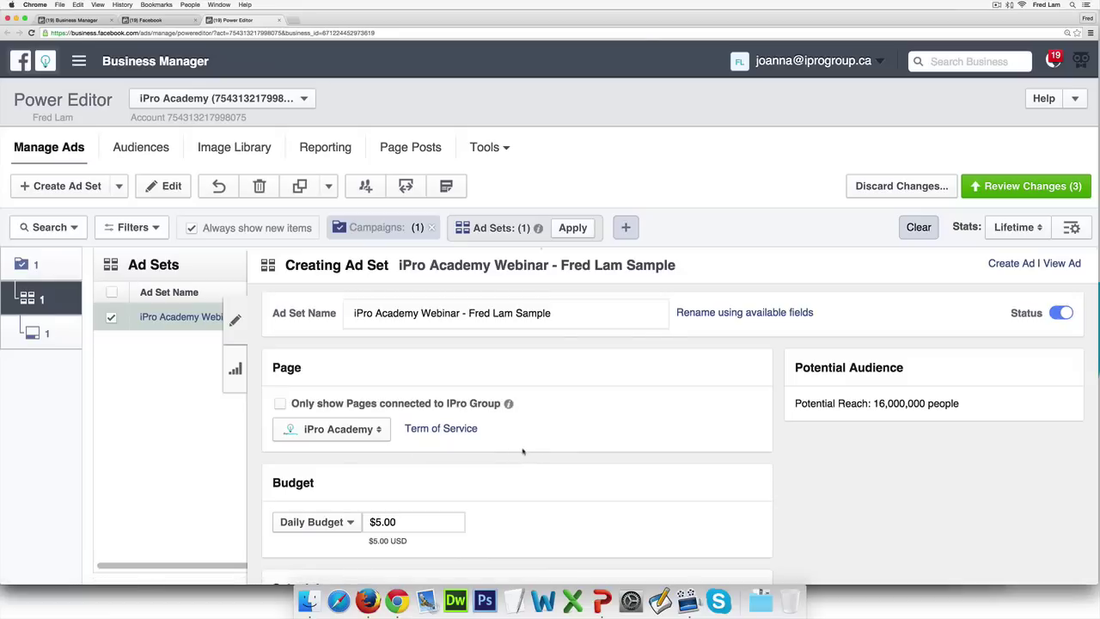
Step: Edit the ad set's audience and replace the Canada location with the country United States
scroll(522, 447, down, 2)
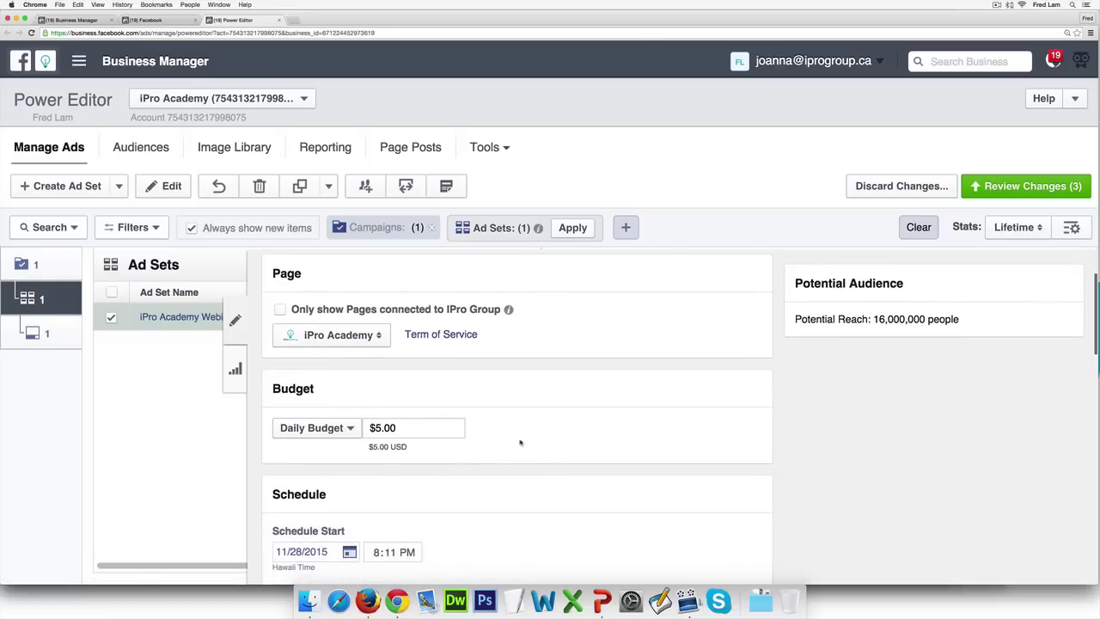
scroll(520, 442, down, 5)
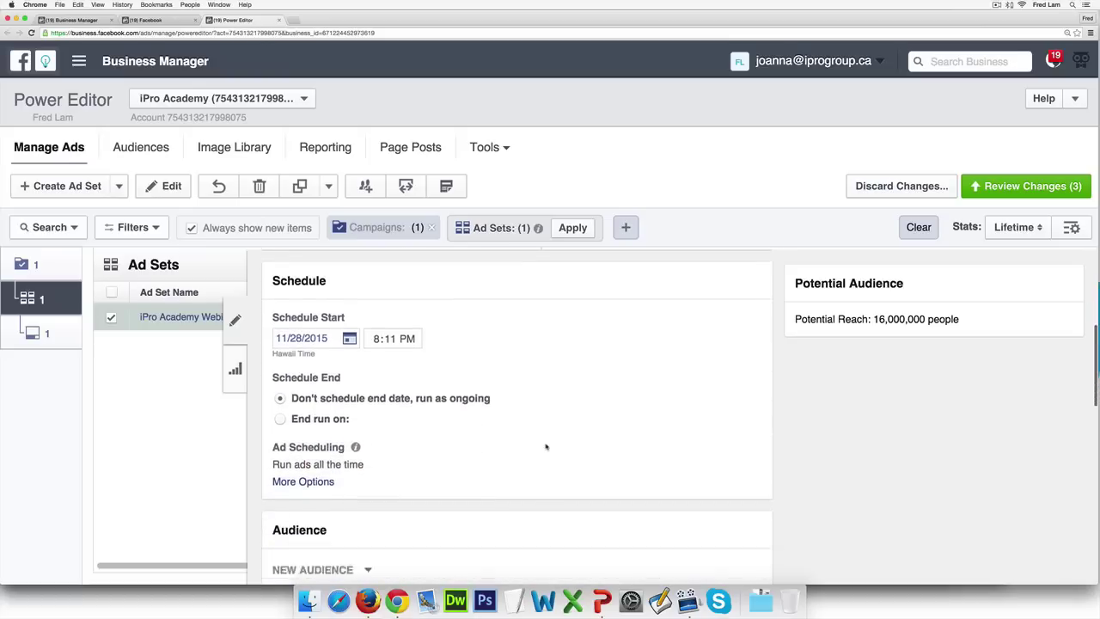
scroll(545, 447, down, 5)
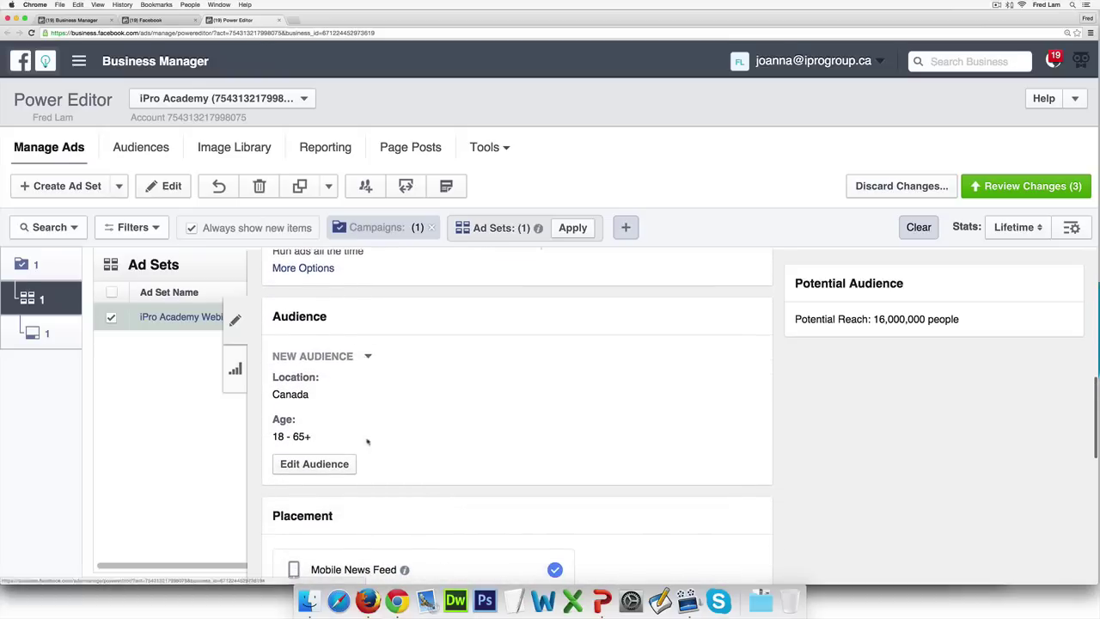
click(346, 465)
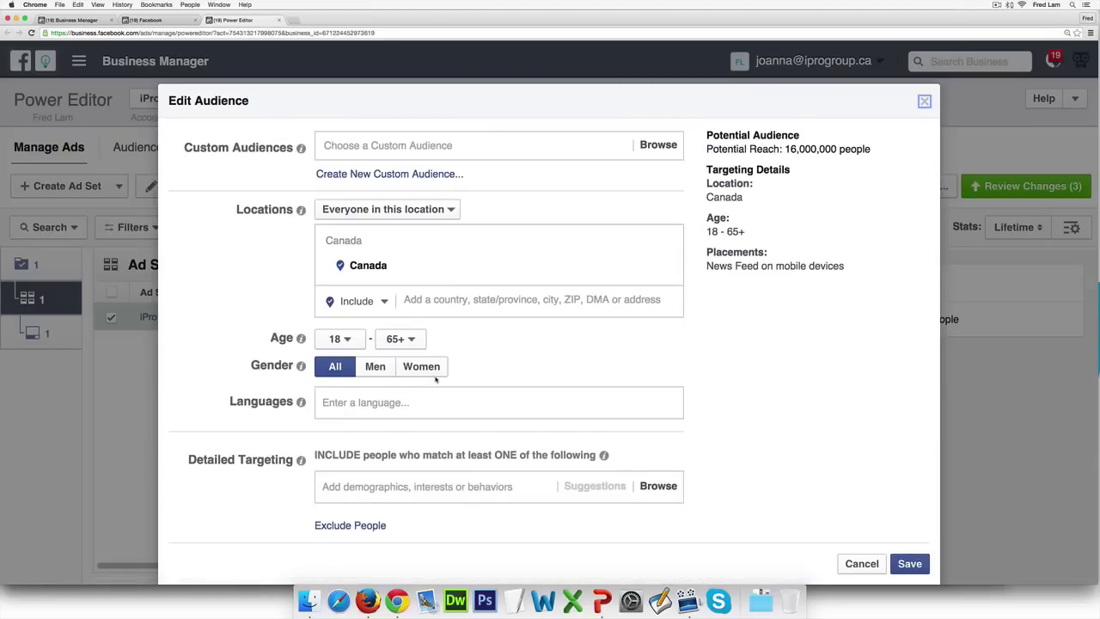
click(671, 266)
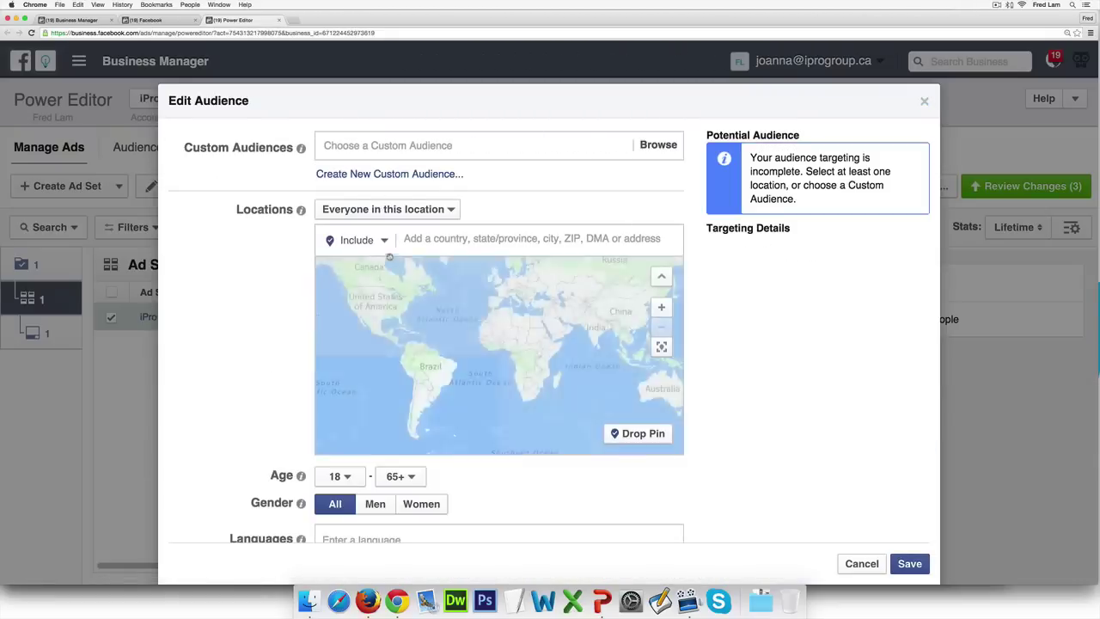
click(389, 255)
text(united st)
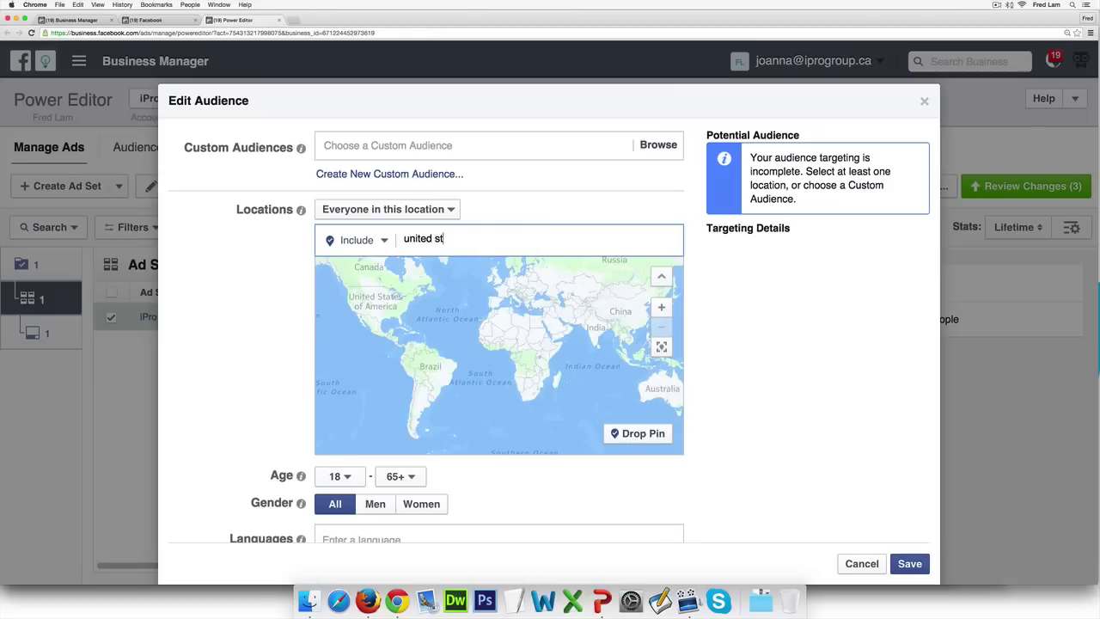
text(ates)
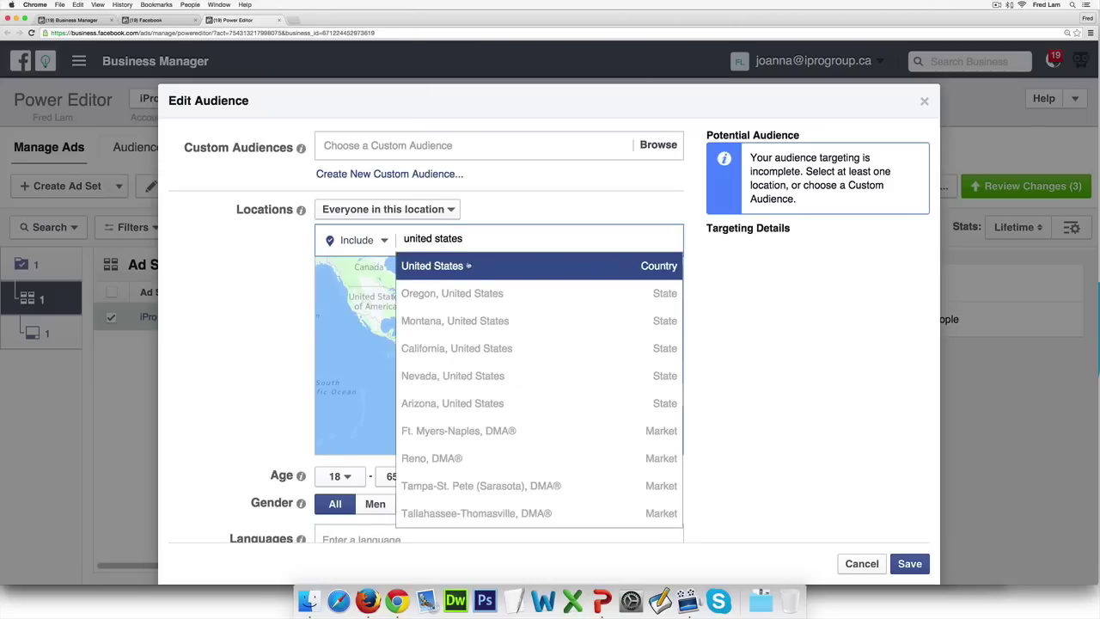
click(469, 266)
Step: Set the audience's minimum age to 30 and its language to English (All)
scroll(348, 316, down, 5)
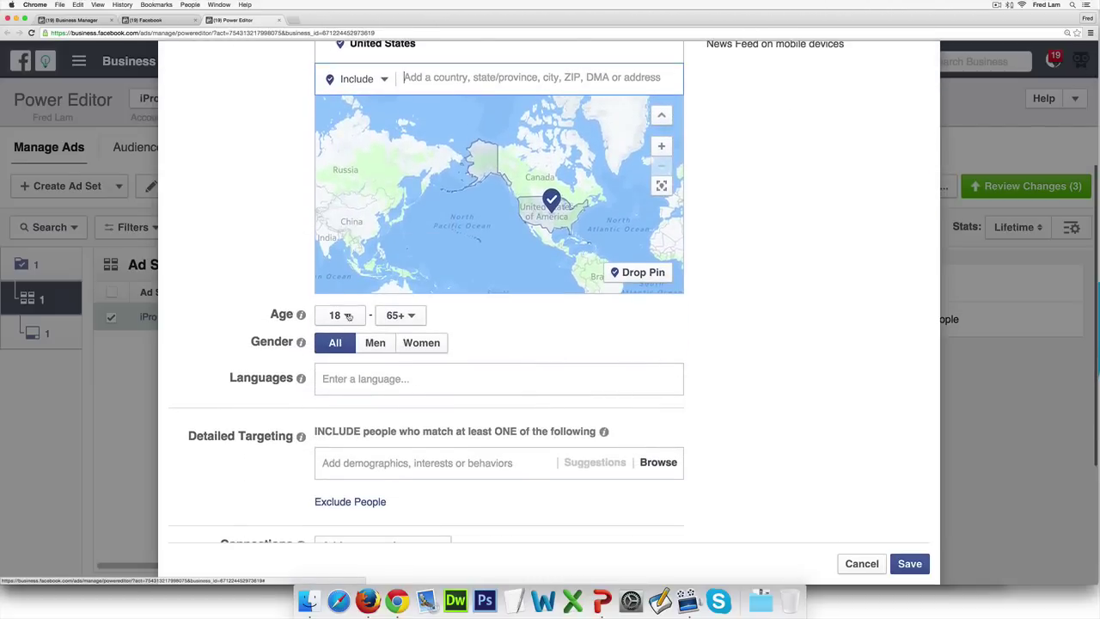
click(348, 316)
scroll(339, 250, down, 3)
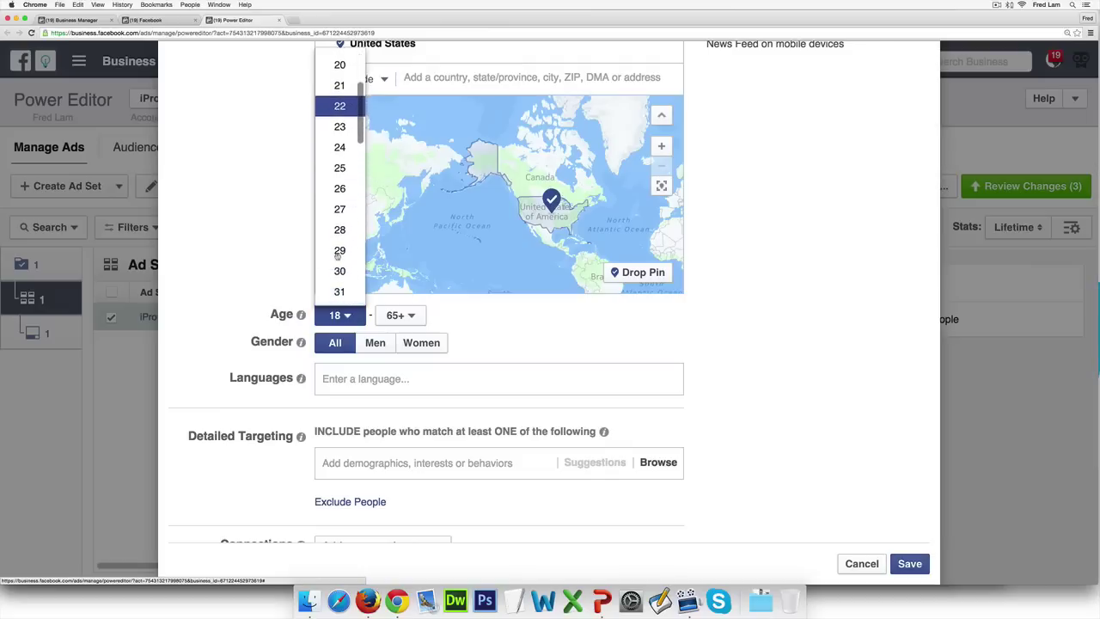
click(339, 258)
scroll(456, 328, down, 2)
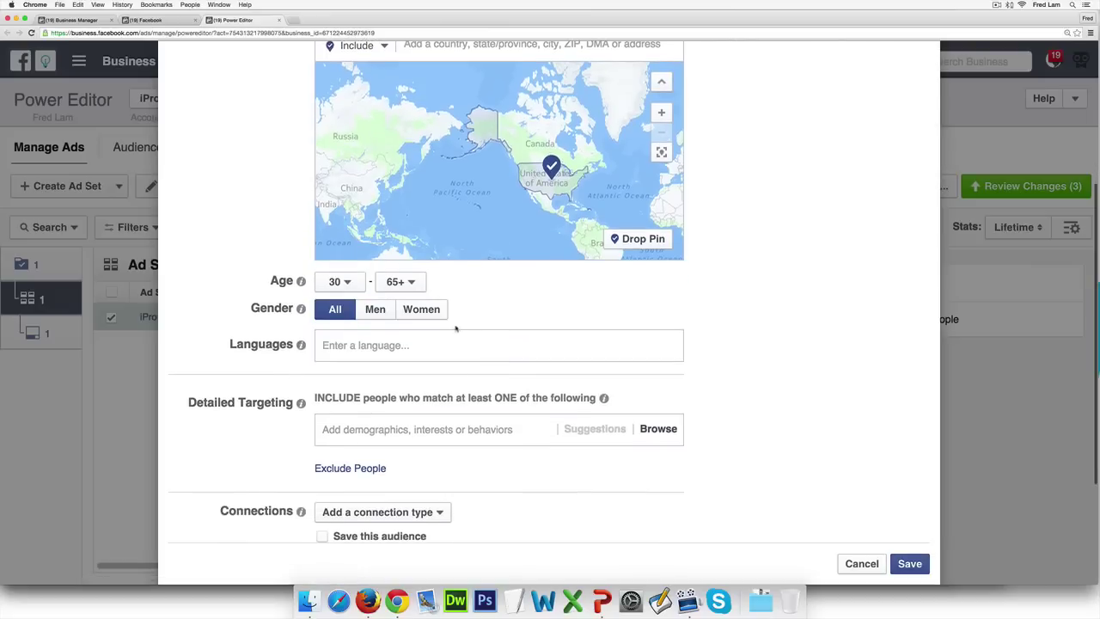
click(456, 343)
text(e)
click(456, 375)
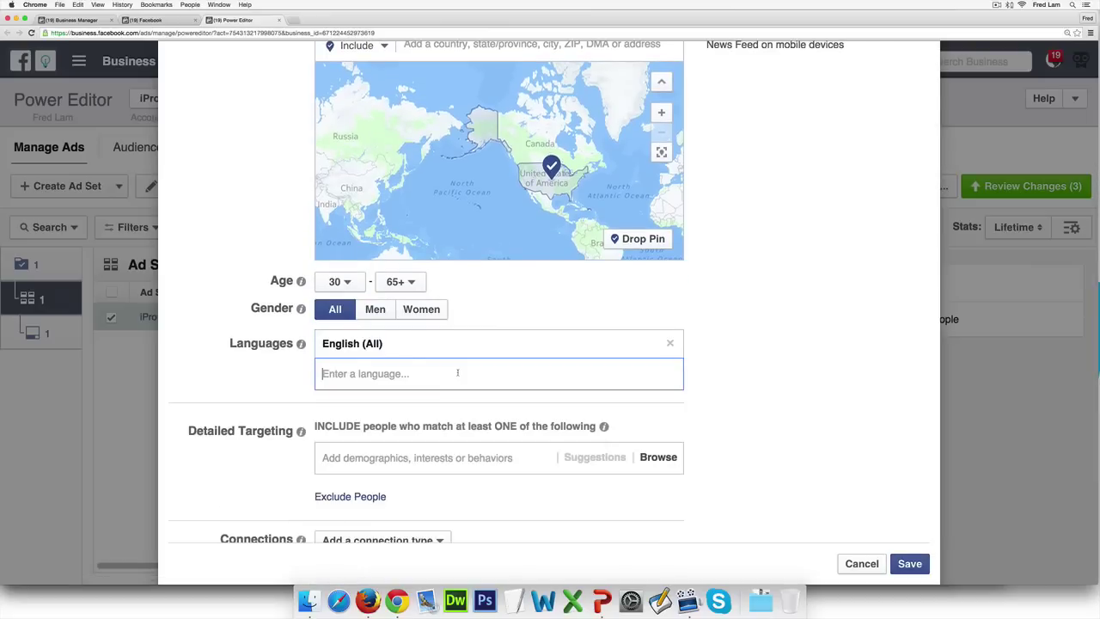
scroll(280, 368, down, 4)
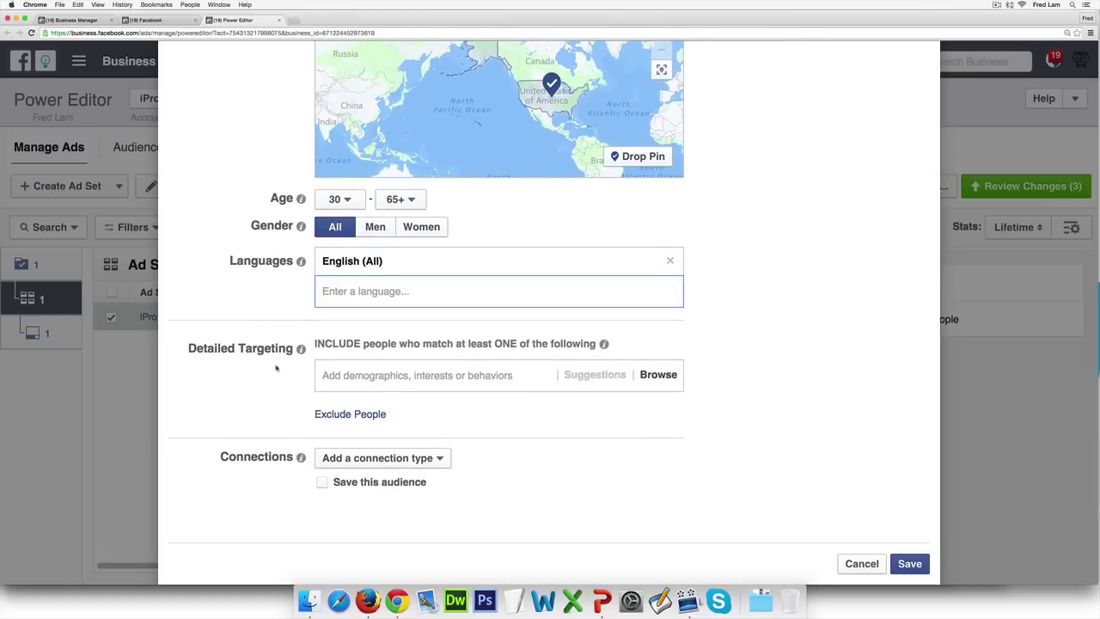
scroll(272, 373, down, 1)
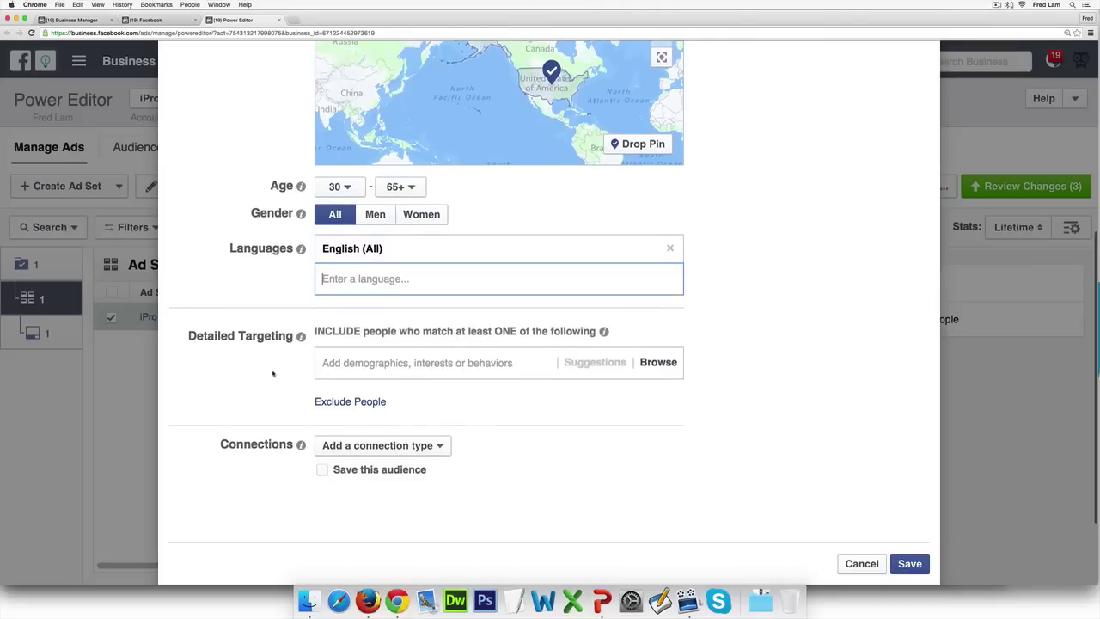
Step: Add the interest Entrepreneurship to the audience's detailed targeting and save the audience
click(371, 348)
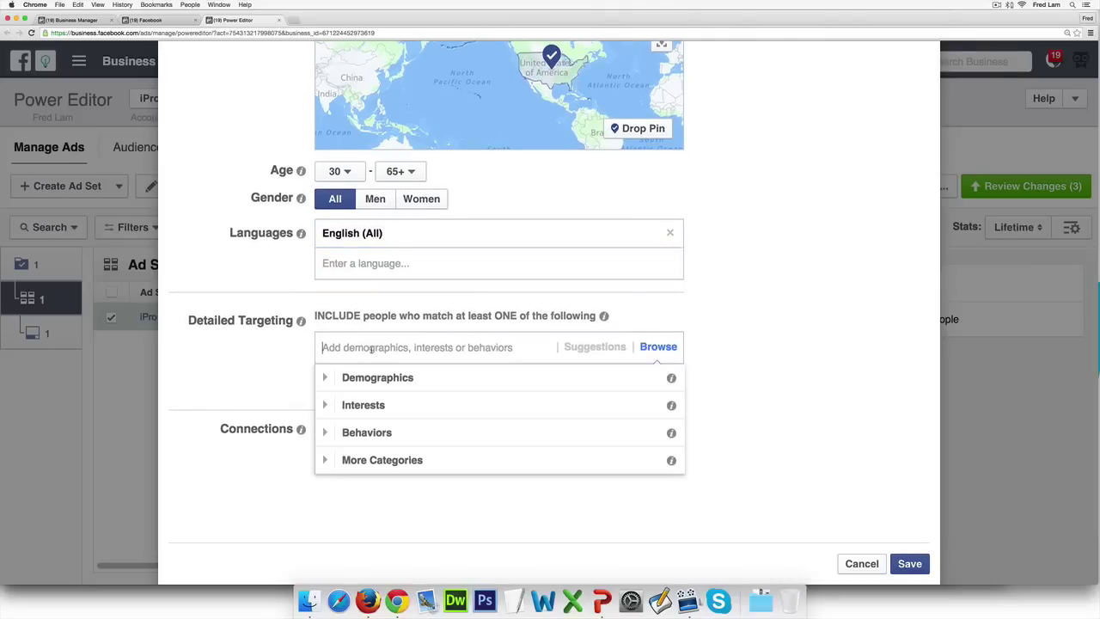
text(ent)
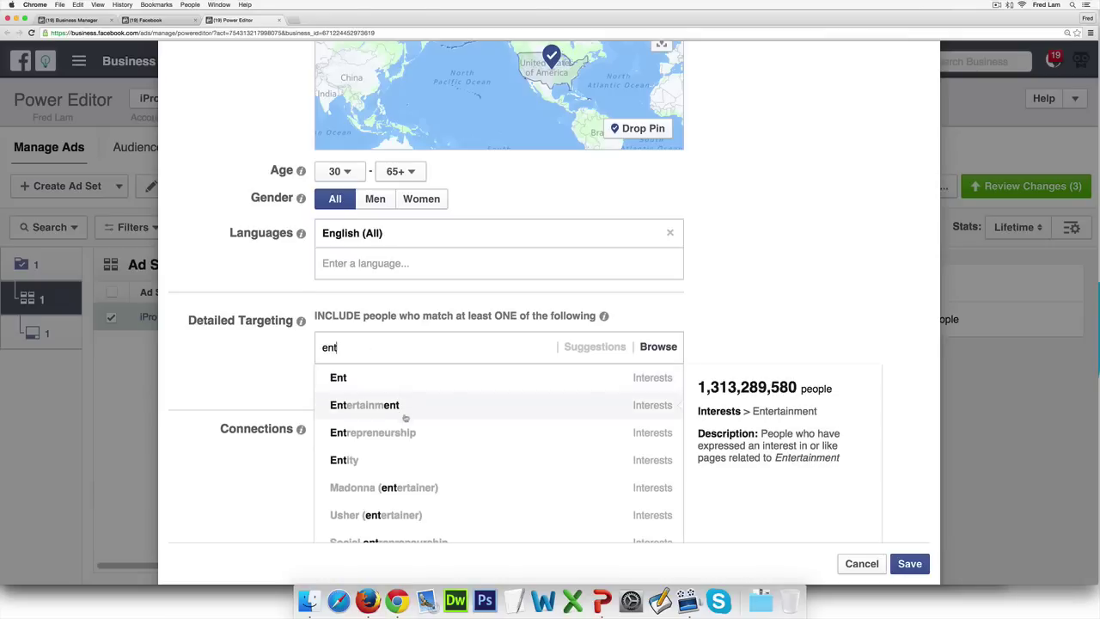
click(423, 433)
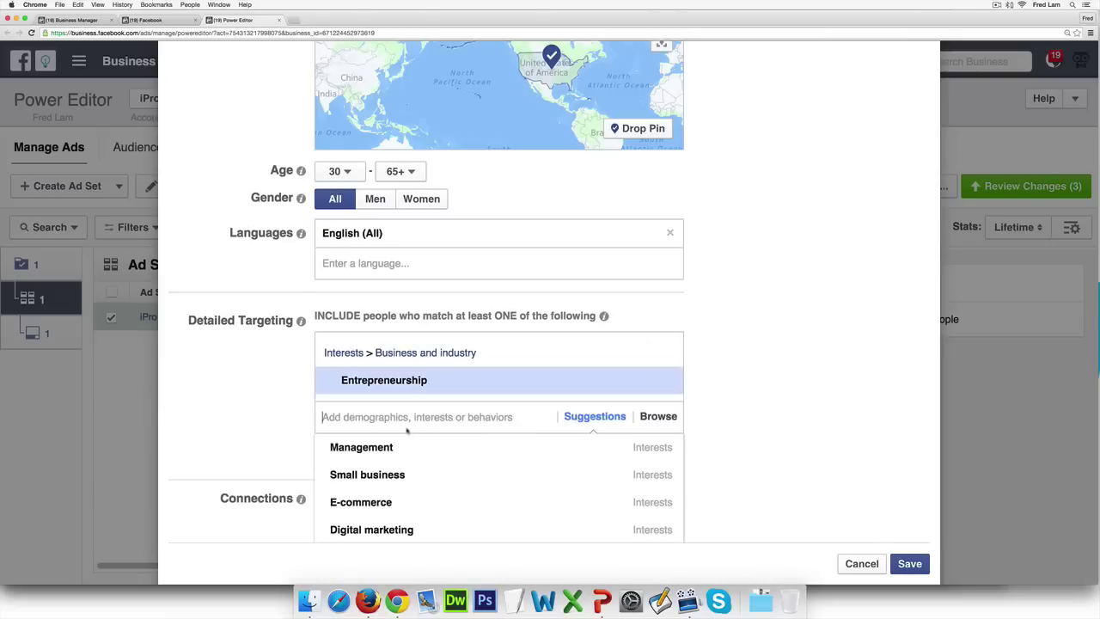
click(763, 282)
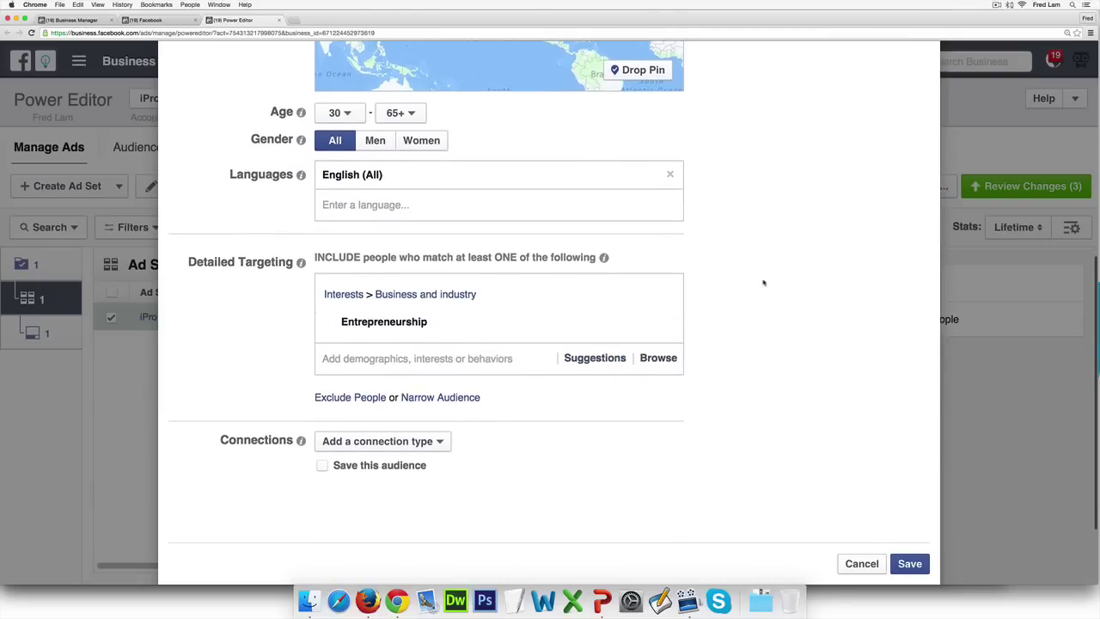
scroll(763, 282, down, 3)
scroll(877, 447, up, 8)
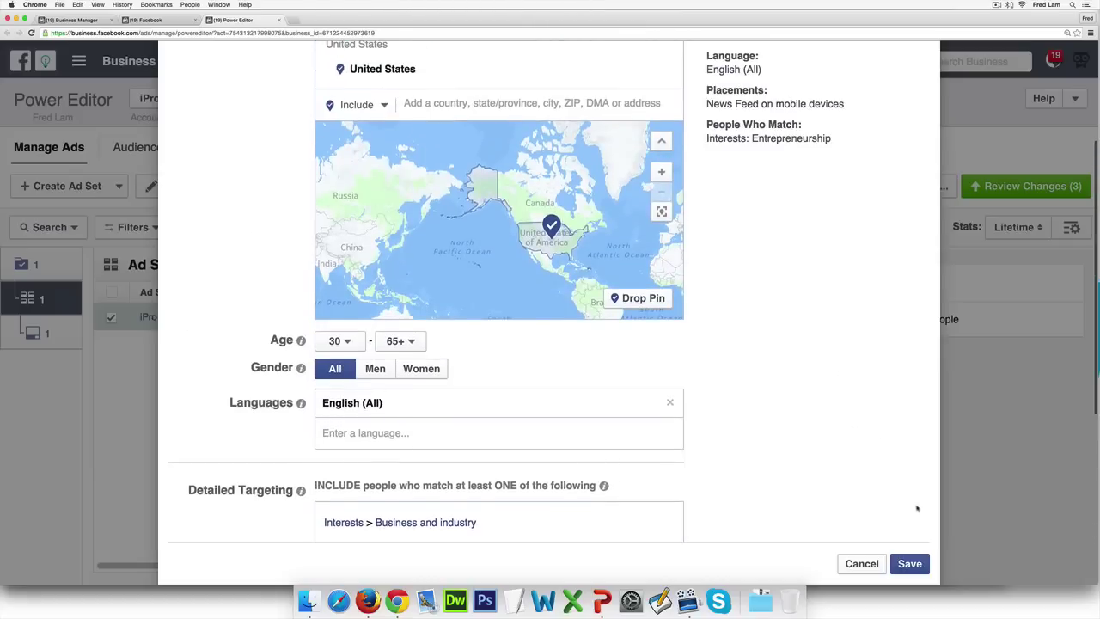
click(909, 563)
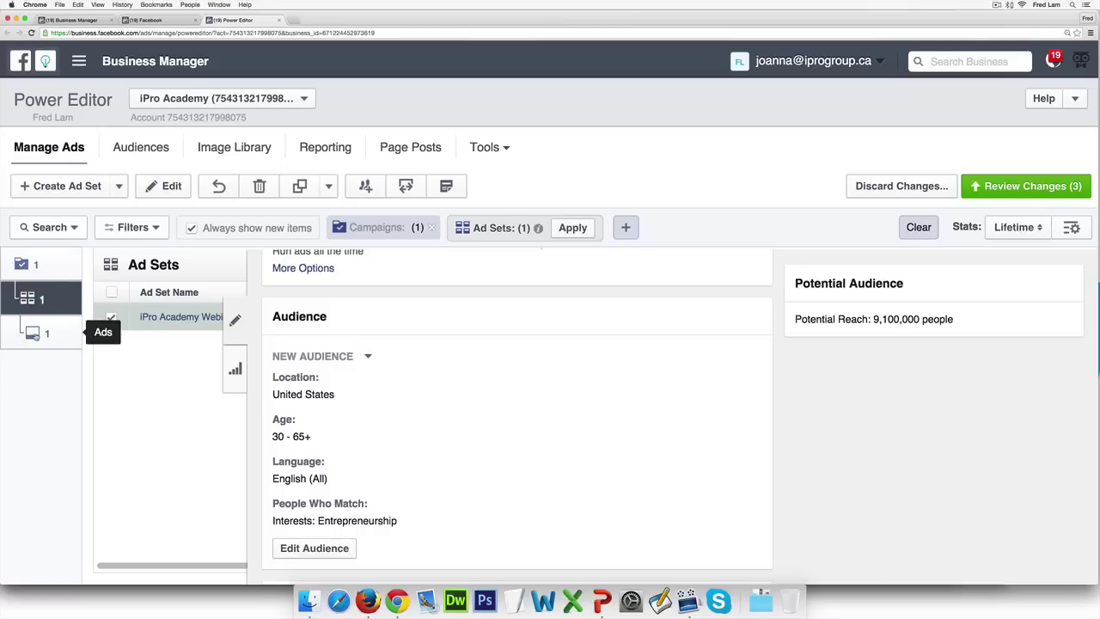
Step: Open the campaign's ad for editing and look over its Page, creative fields and Mobile News Feed preview
click(33, 332)
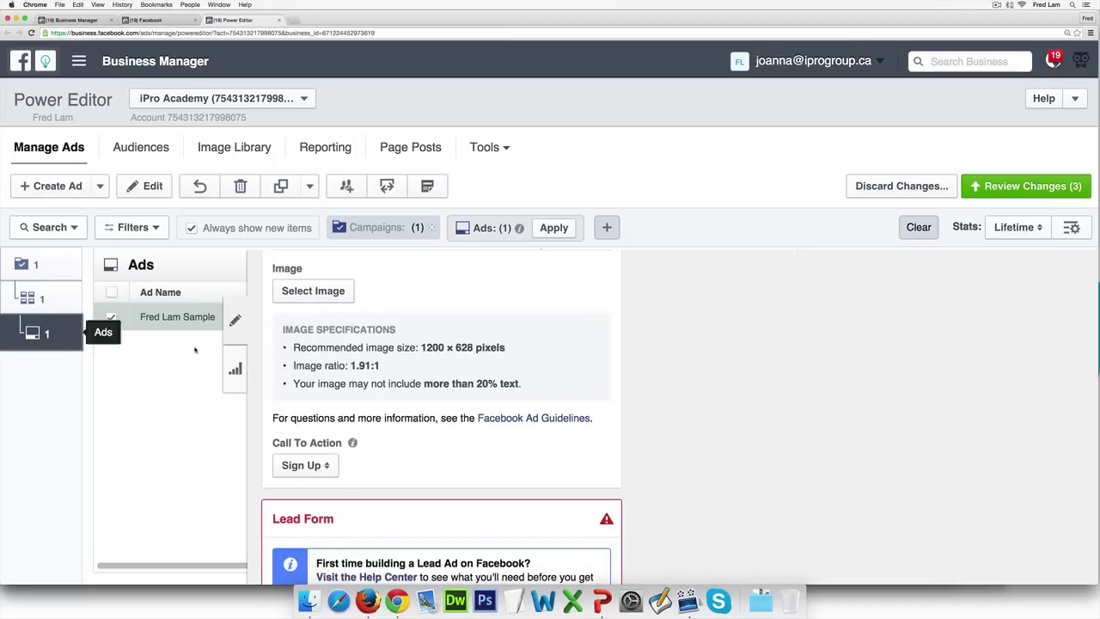
scroll(529, 364, up, 5)
scroll(529, 365, up, 5)
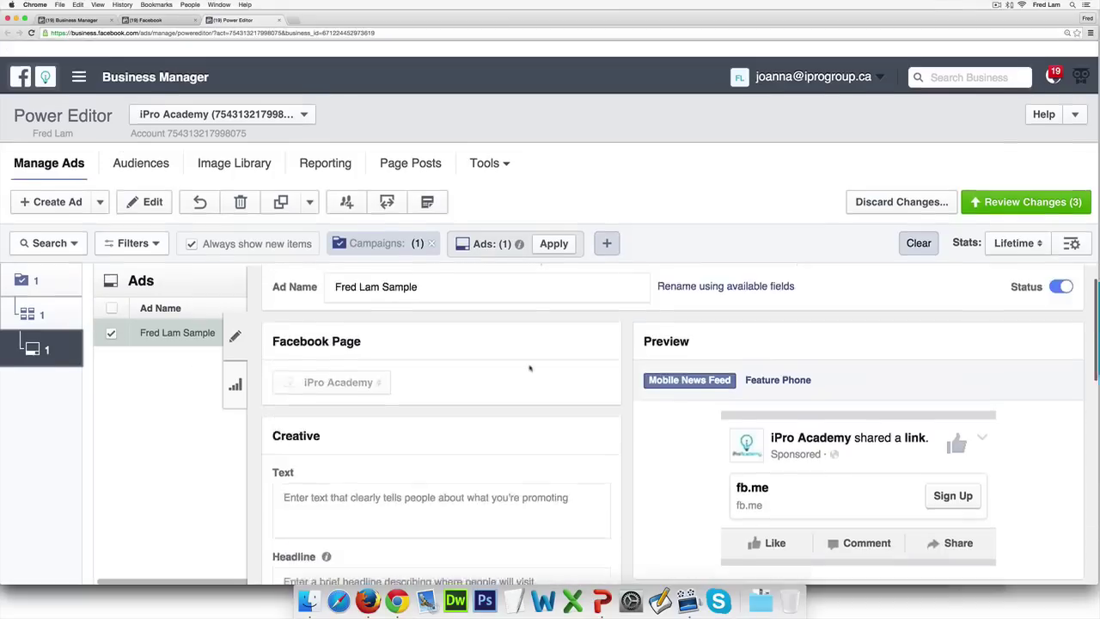
scroll(530, 368, down, 1)
scroll(530, 368, down, 1)
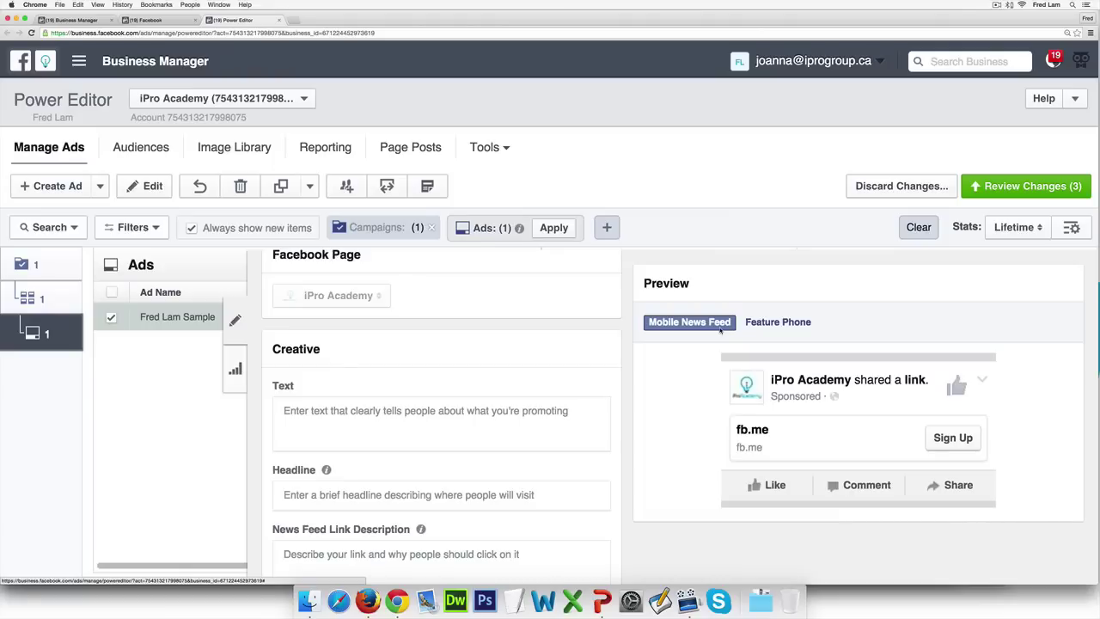
Step: Begin the ad's creative text with "[Free Webinar] Sign up" followed by the presenter's full name
click(544, 404)
scroll(539, 368, down, 1)
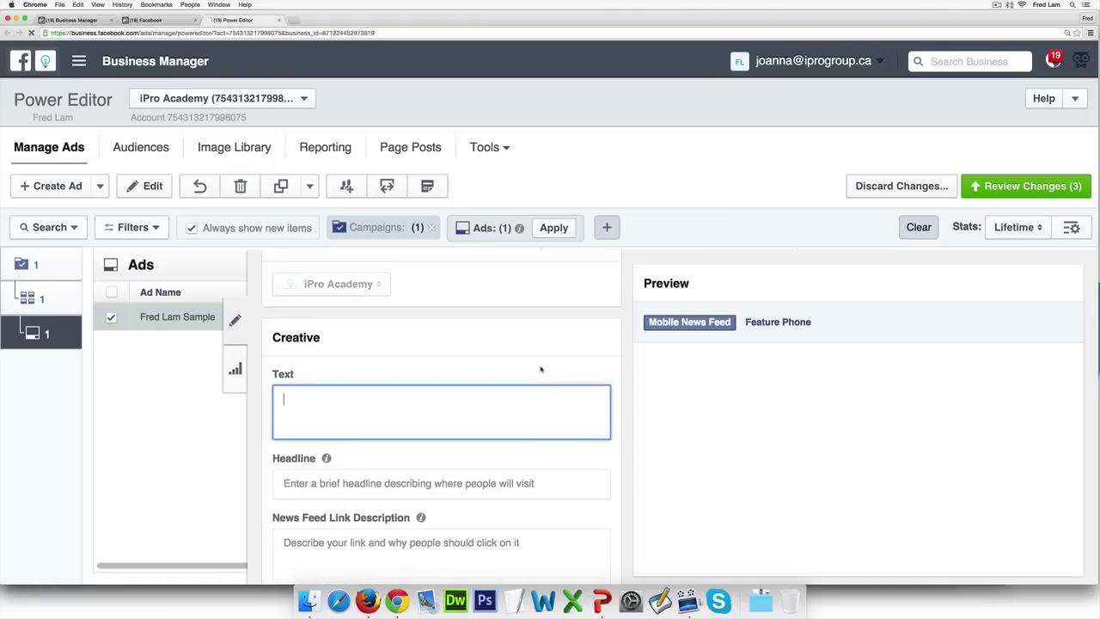
text([Free Webinar] )
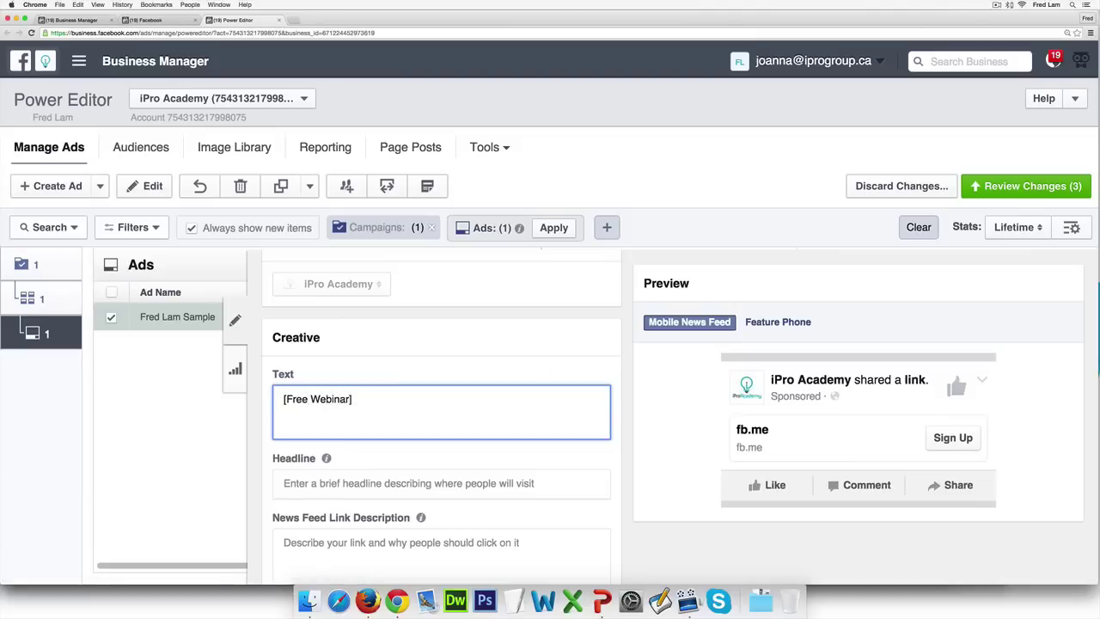
text(Sing u)
key(BackSpace)
key(BackSpace)
key(BackSpace)
key(BackSpace)
text(gb)
key(BackSpace)
key(BackSpace)
text(n upfor)
key(BackSpace)
key(BackSpace)
key(BackSpace)
text(Fred La)
text(m)
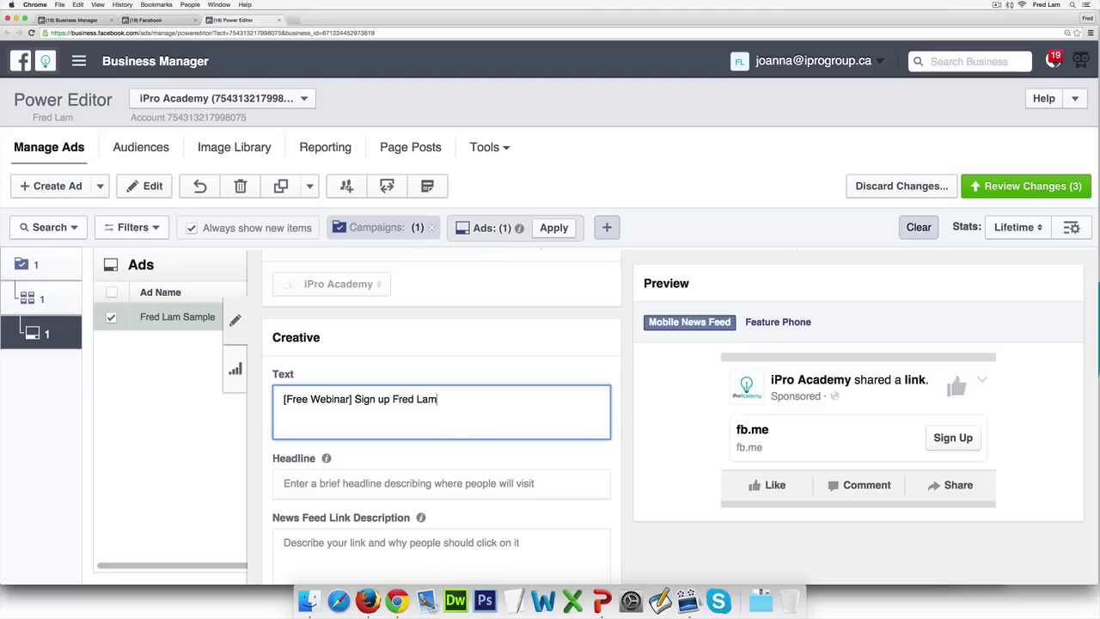
Step: Continue the ad text with "'s 3-part traffic workshop and learn how you can drive ultra-targeted traffic for pennies on the dollar..."
text('s 3-part traffic worksh)
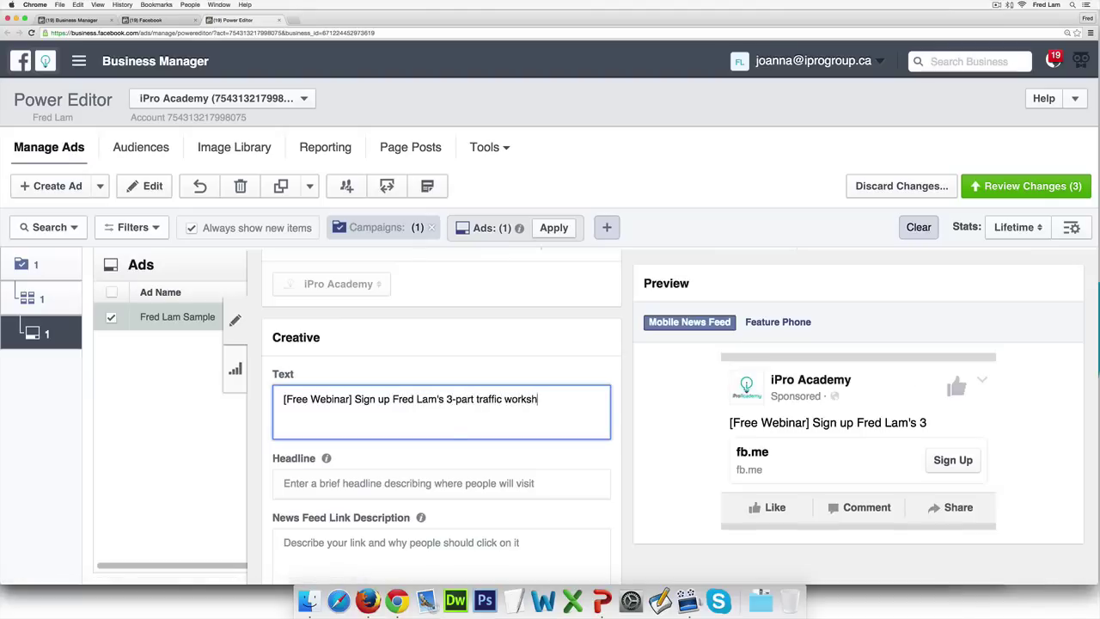
text(op and l)
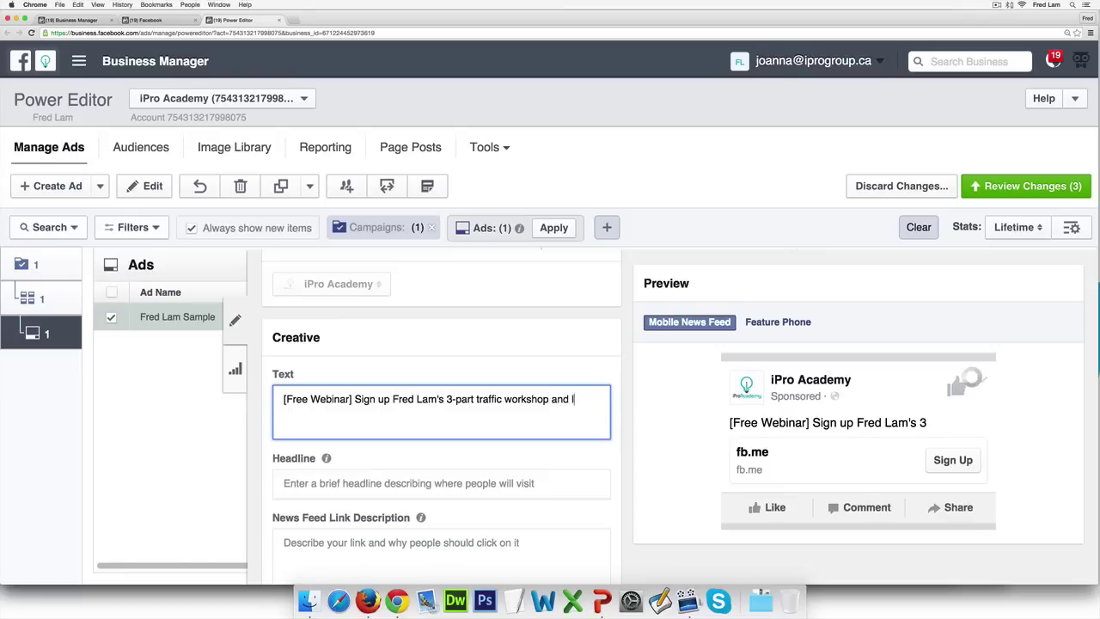
text(earn how you can drive)
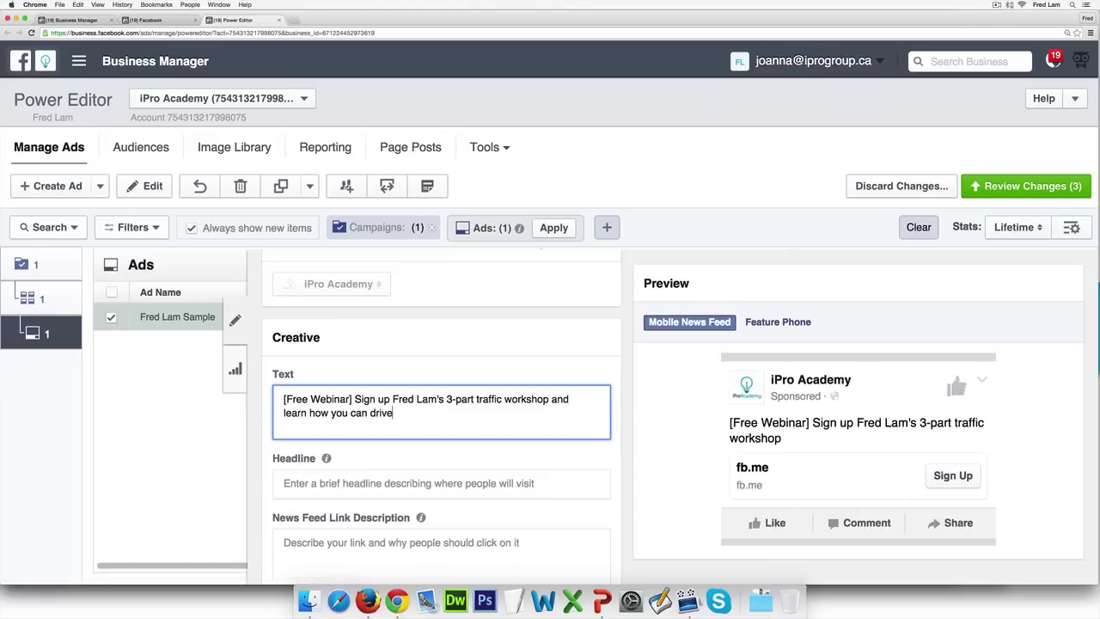
text( ultra-targeted traffic for pennie)
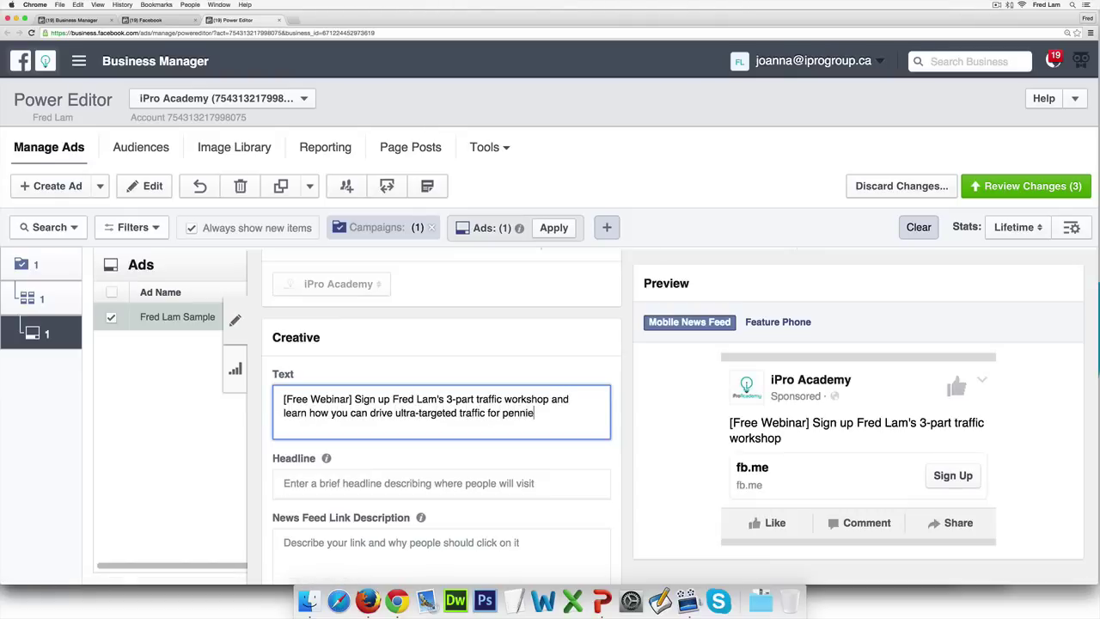
text(s on the dollar...)
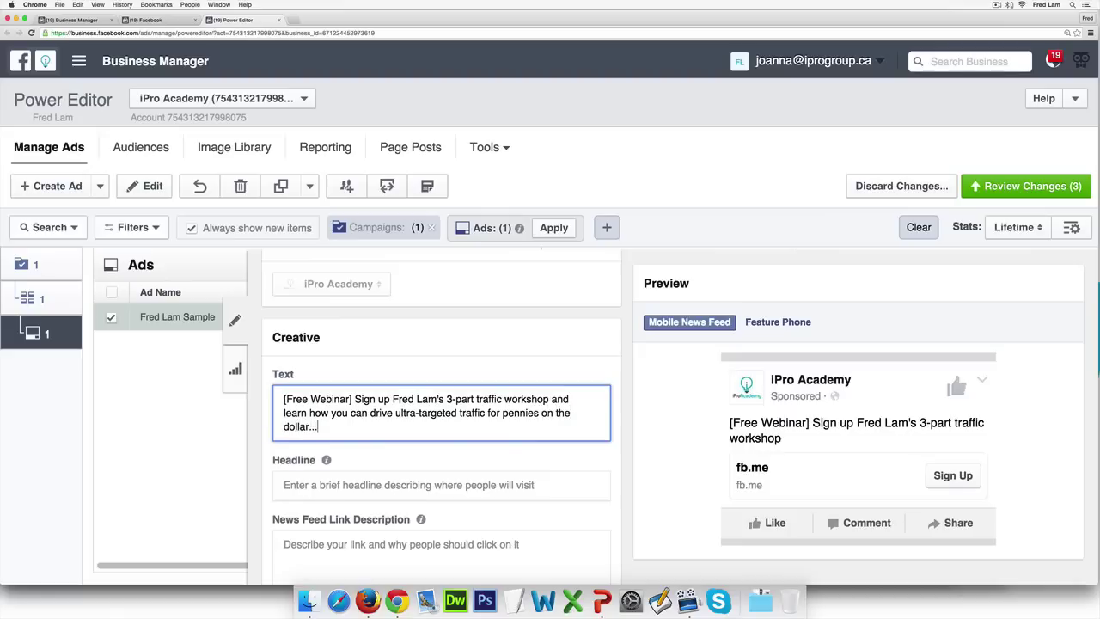
click(552, 385)
scroll(484, 452, down, 1)
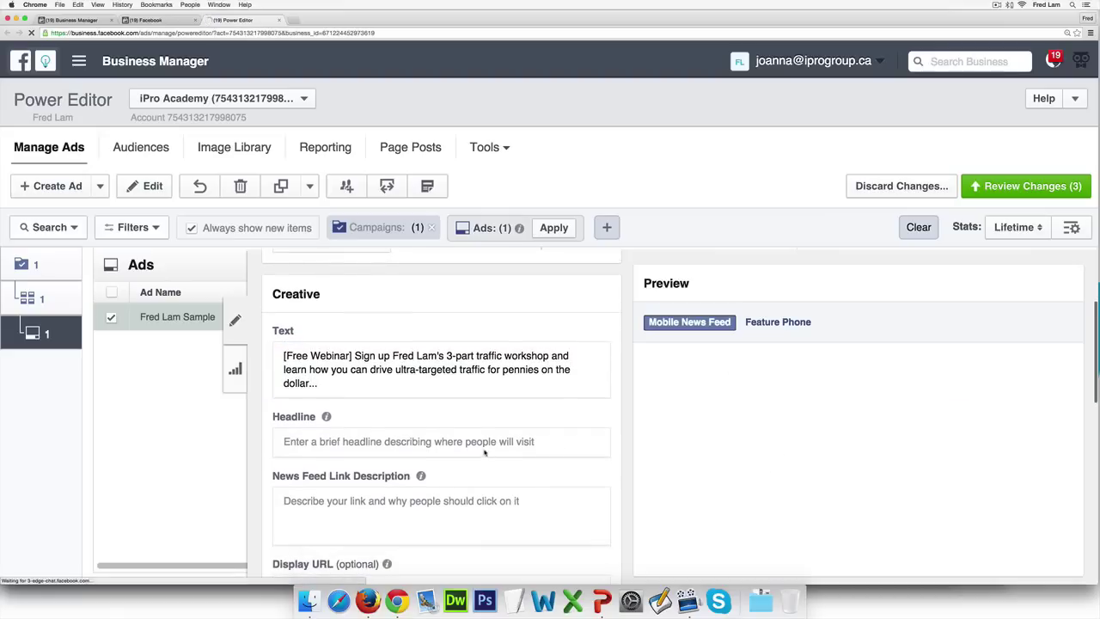
Step: Shorten the ad text's closing ellipsis to a period and add "Simple tap the sign up button below" after it
click(474, 440)
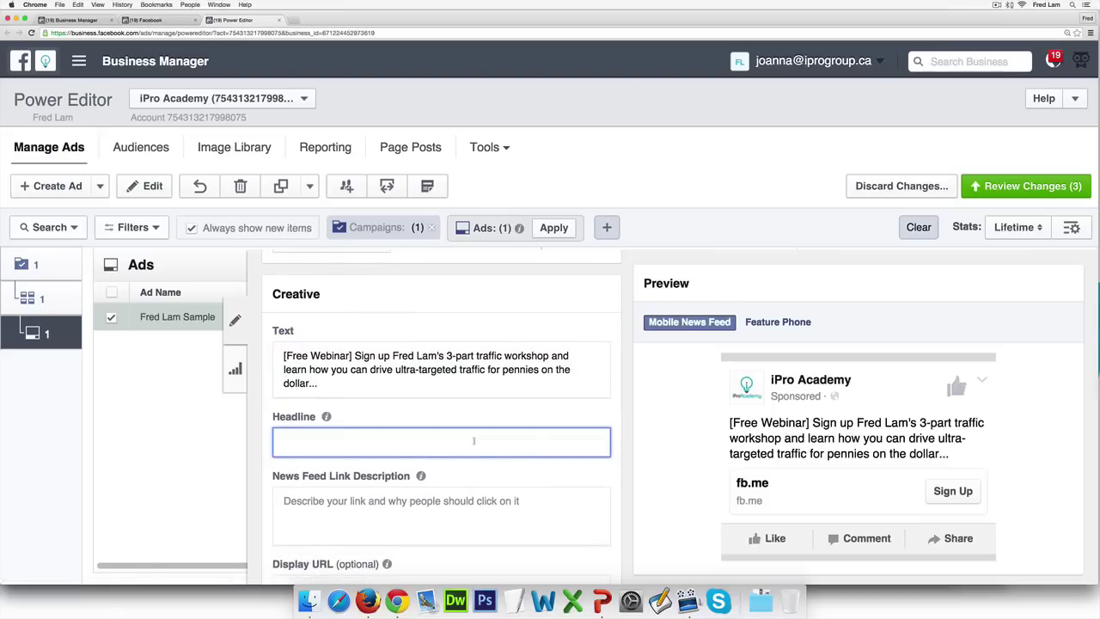
key(shift+Tab)
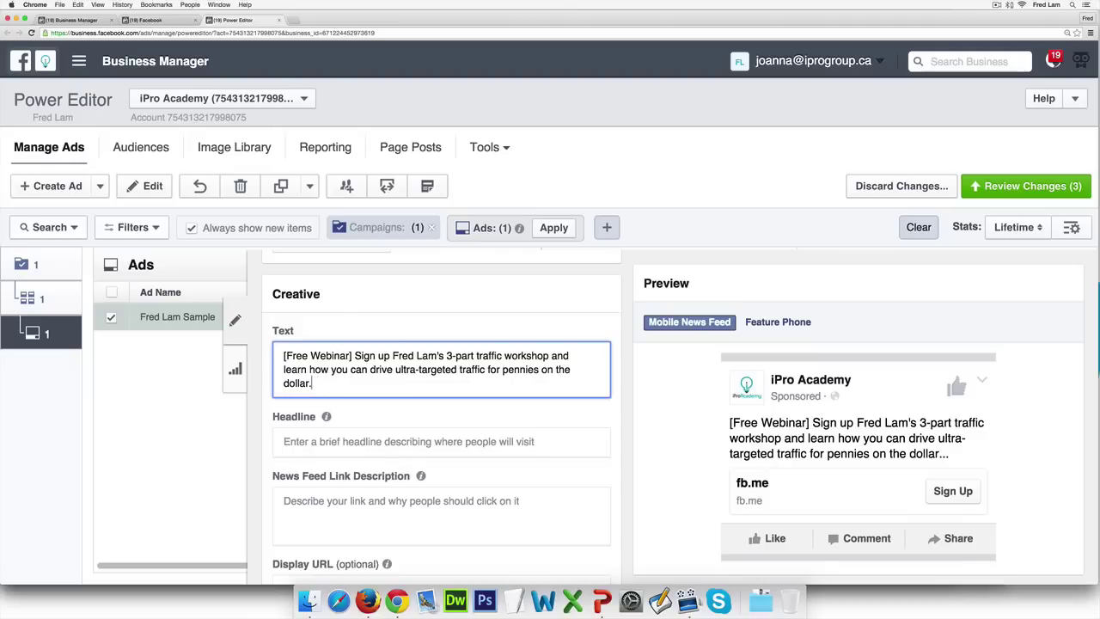
text(Simple tab)
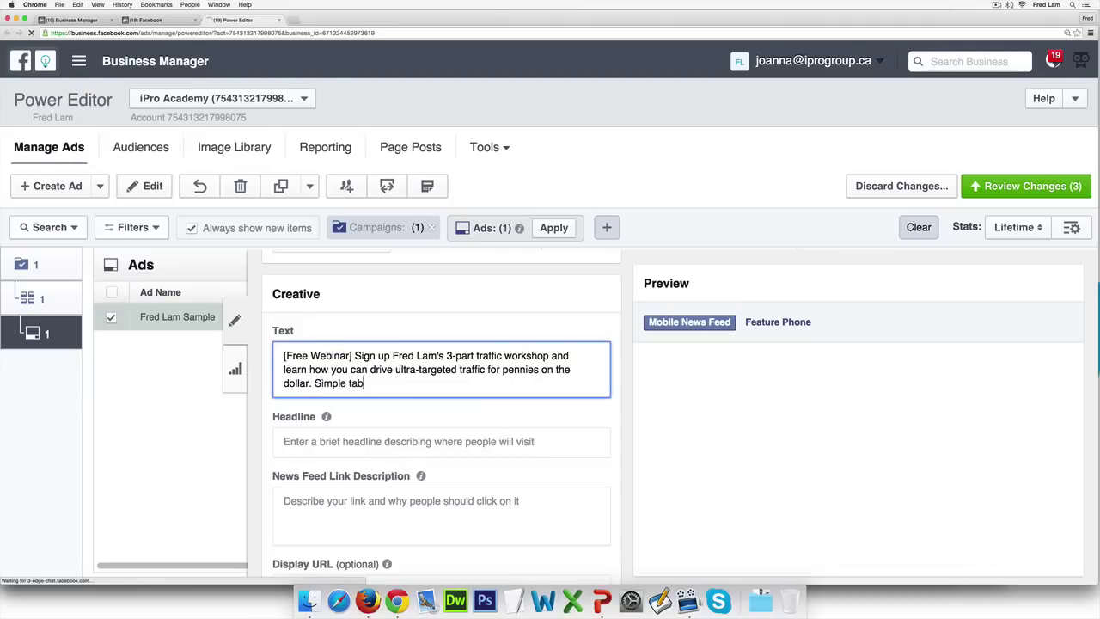
key(BackSpace)
text(p the wu)
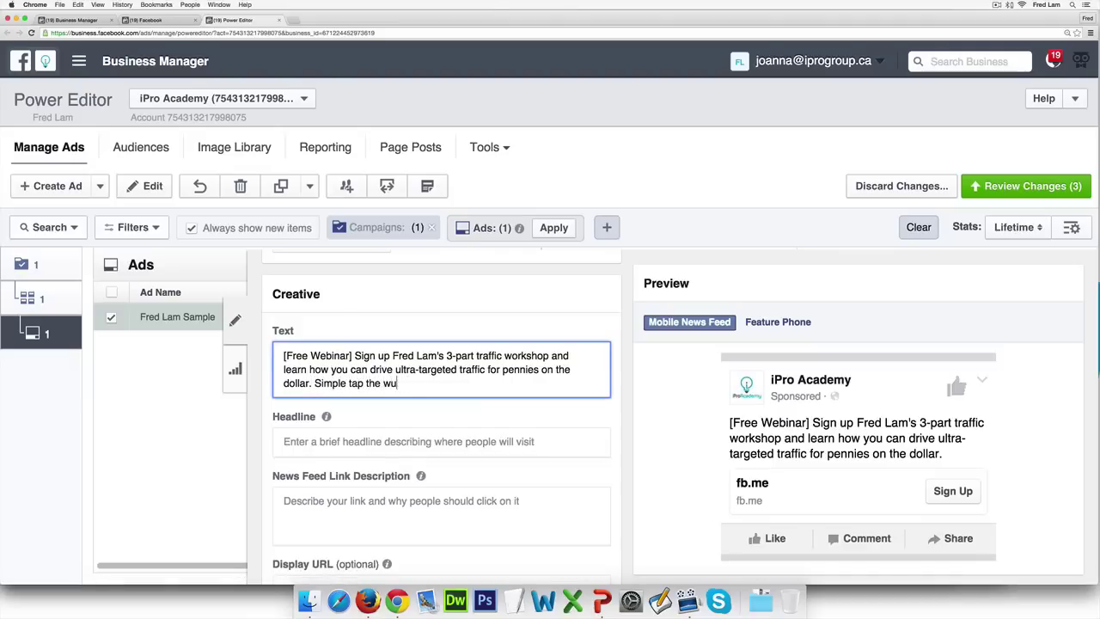
key(BackSpace)
key(BackSpace)
text(sign up bu)
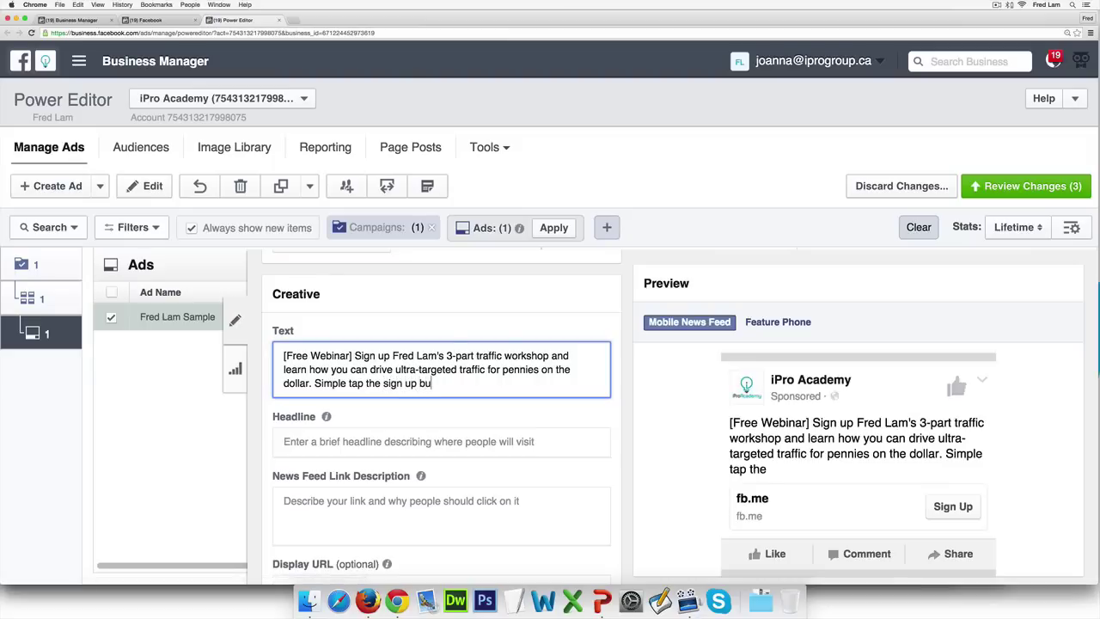
text(tton below, you)
key(BackSpace)
key(BackSpace)
key(BackSpace)
key(BackSpace)
key(BackSpace)
Step: Finish the ad text with ". You don't even need to visit my website to register."
text(. You don't even need to vidi)
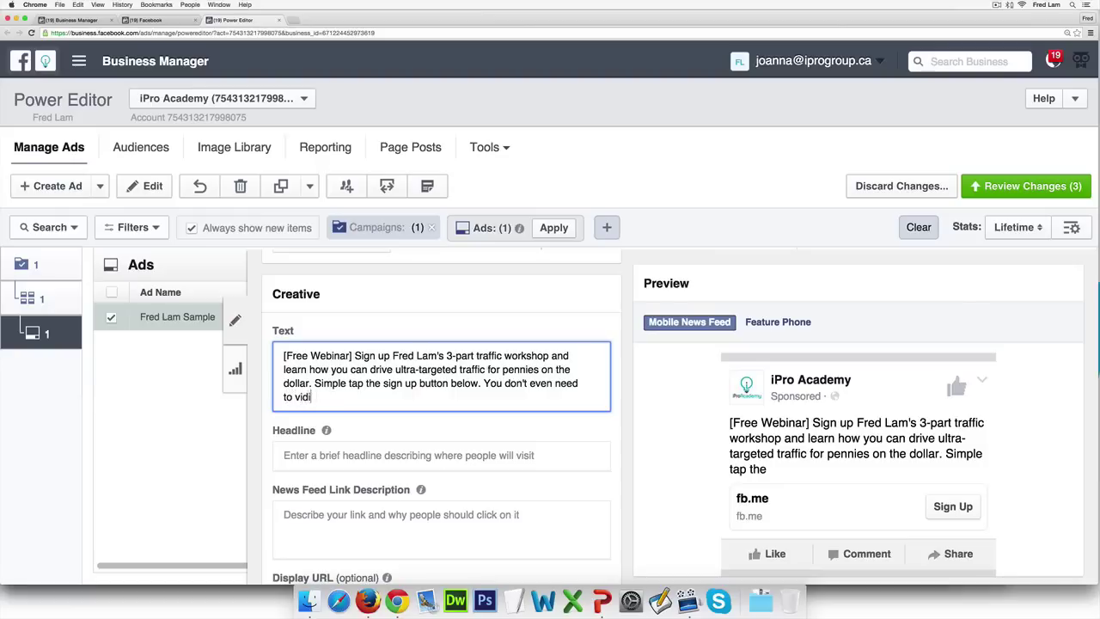
key(BackSpace)
key(BackSpace)
text(sit my website to regs)
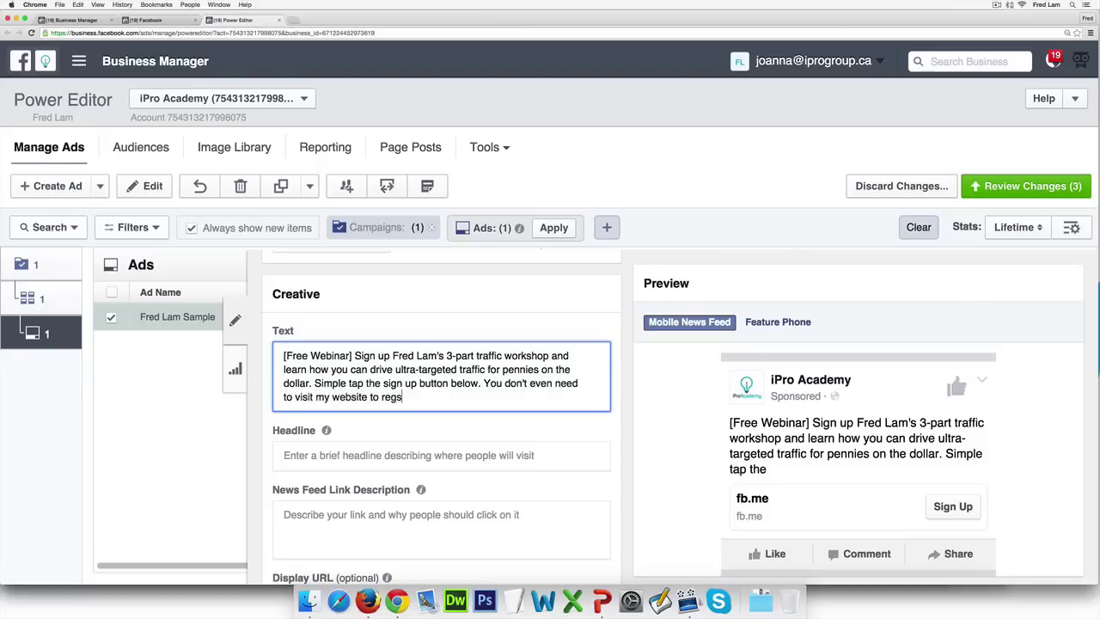
key(BackSpace)
text(ister.)
key(Tab)
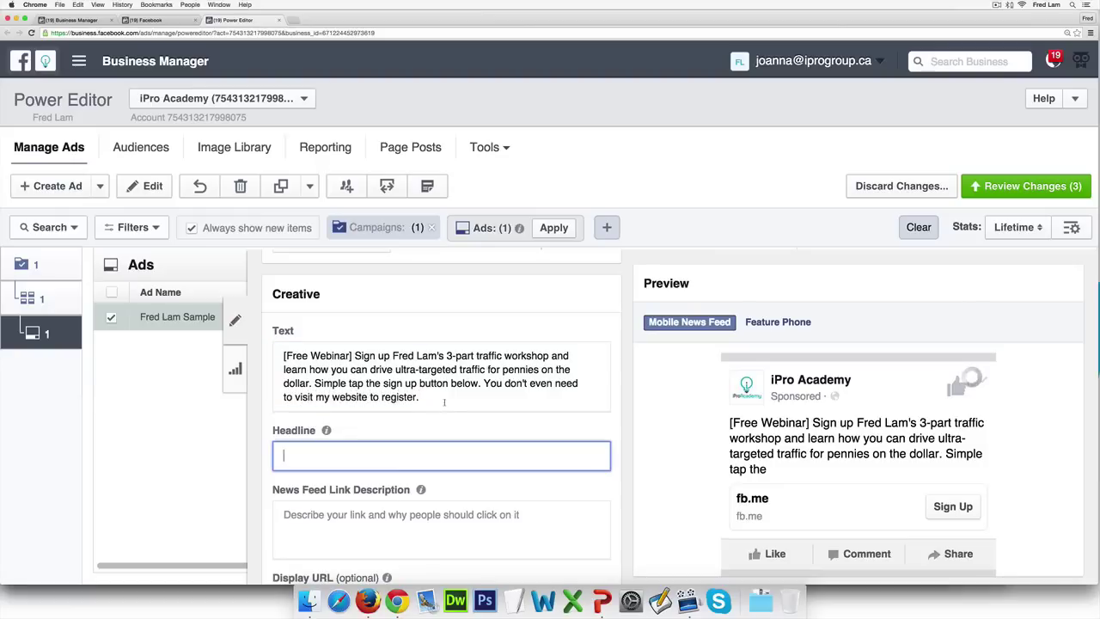
Step: Enter "Sign up for this free webinar training now" as the ad's headline
text([F)
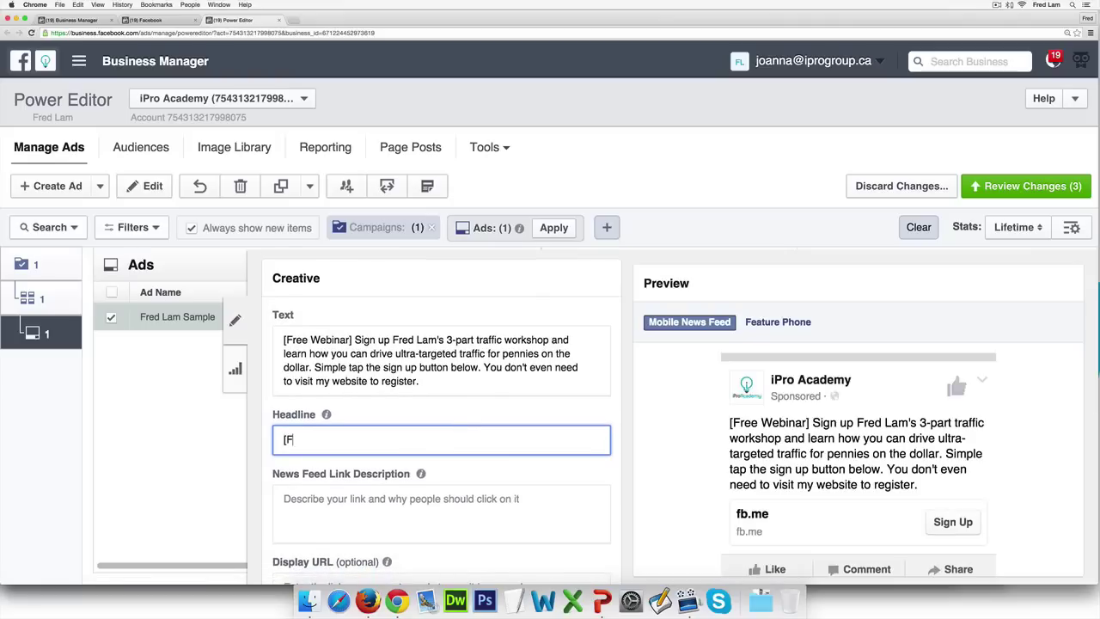
text(Sign up for this free webin)
key(BackSpace)
key(BackSpace)
text(inar t)
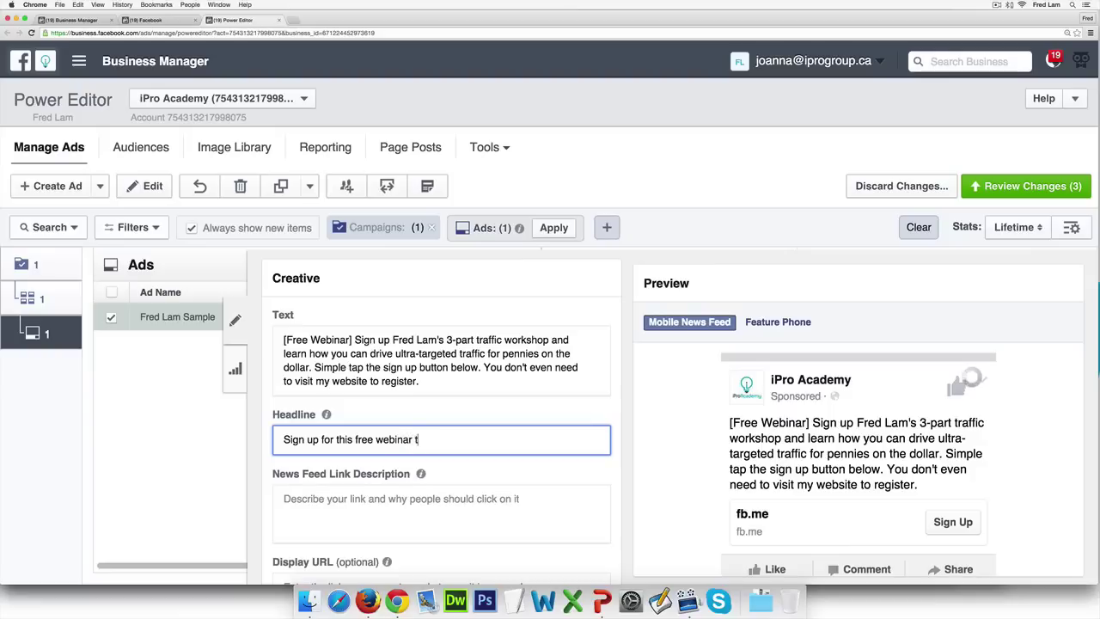
text(raining now)
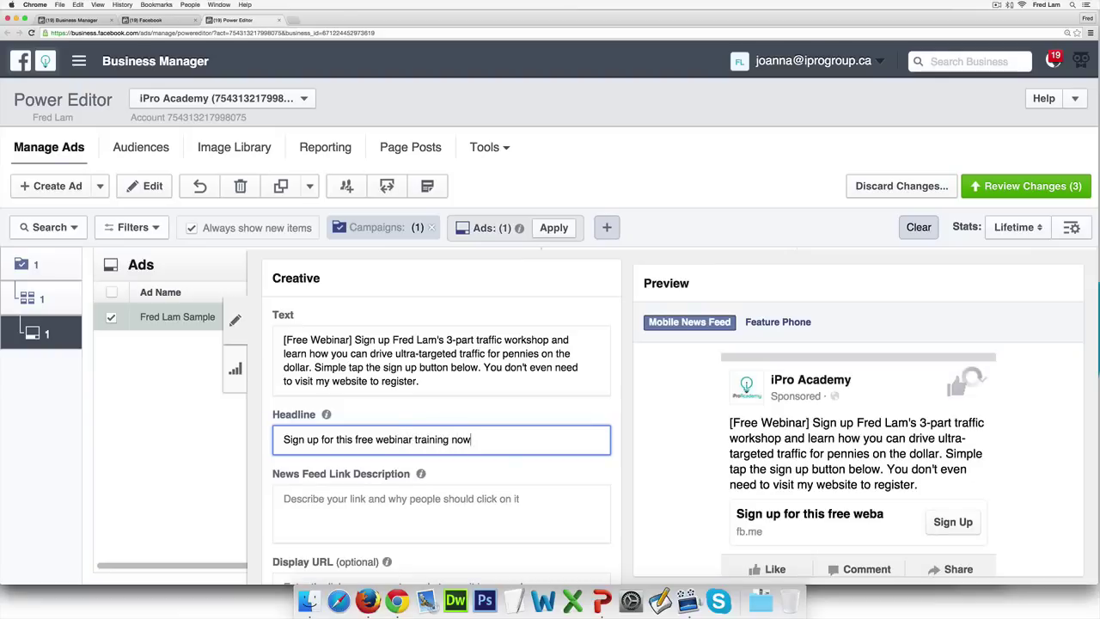
Step: Replace the ad's whole headline with "Sign Up Now"
key(super+a)
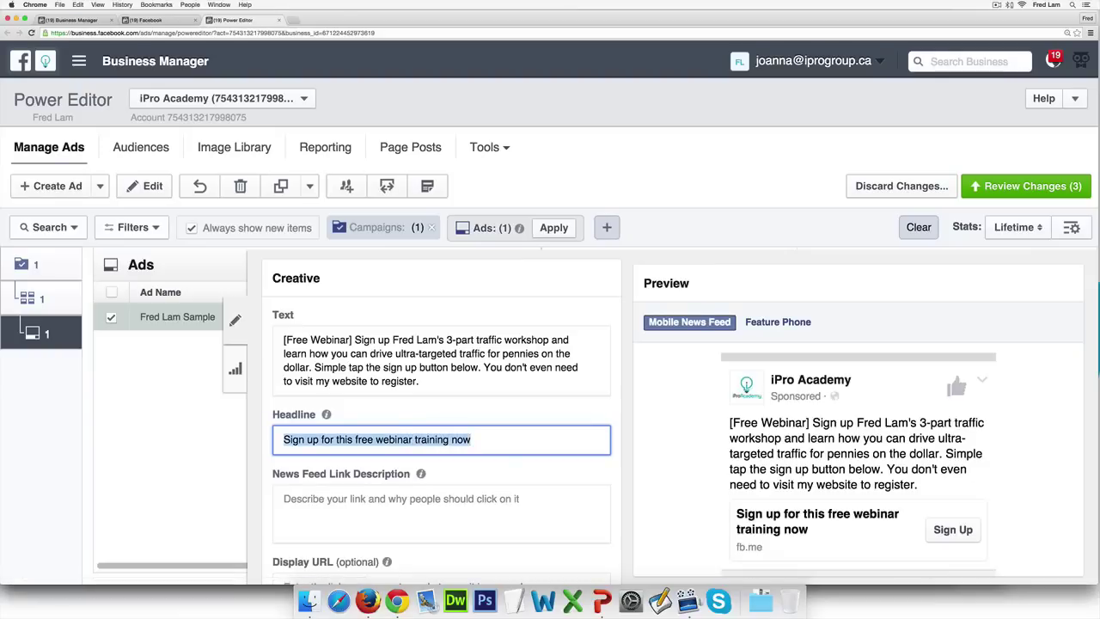
text(Fred)
key(BackSpace)
key(BackSpace)
key(BackSpace)
key(BackSpace)
text(Sign N)
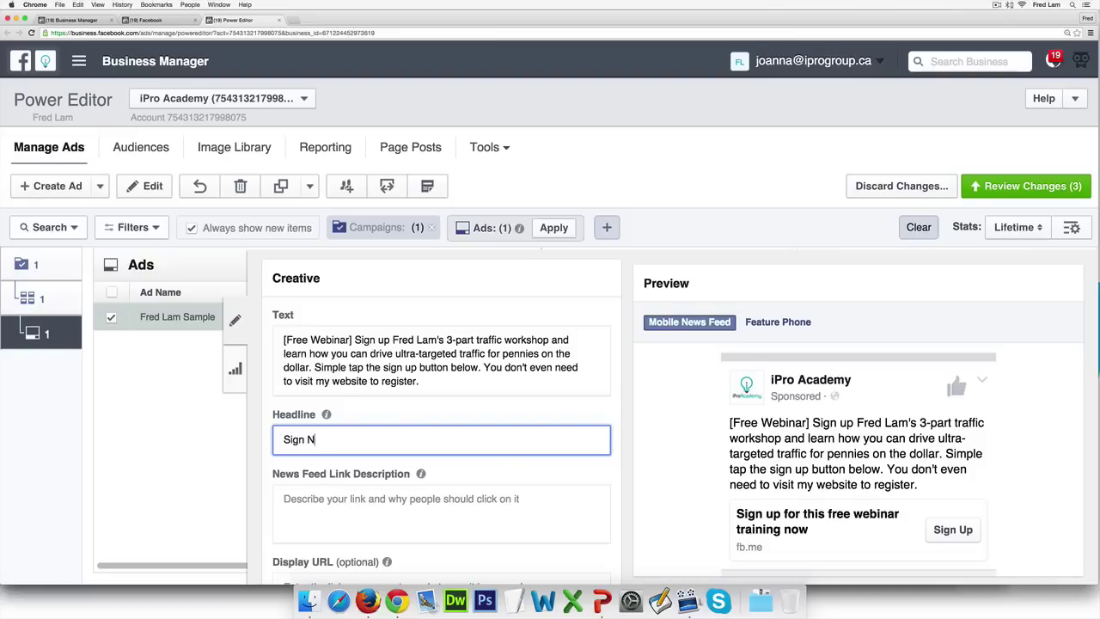
key(BackSpace)
text(Up Now)
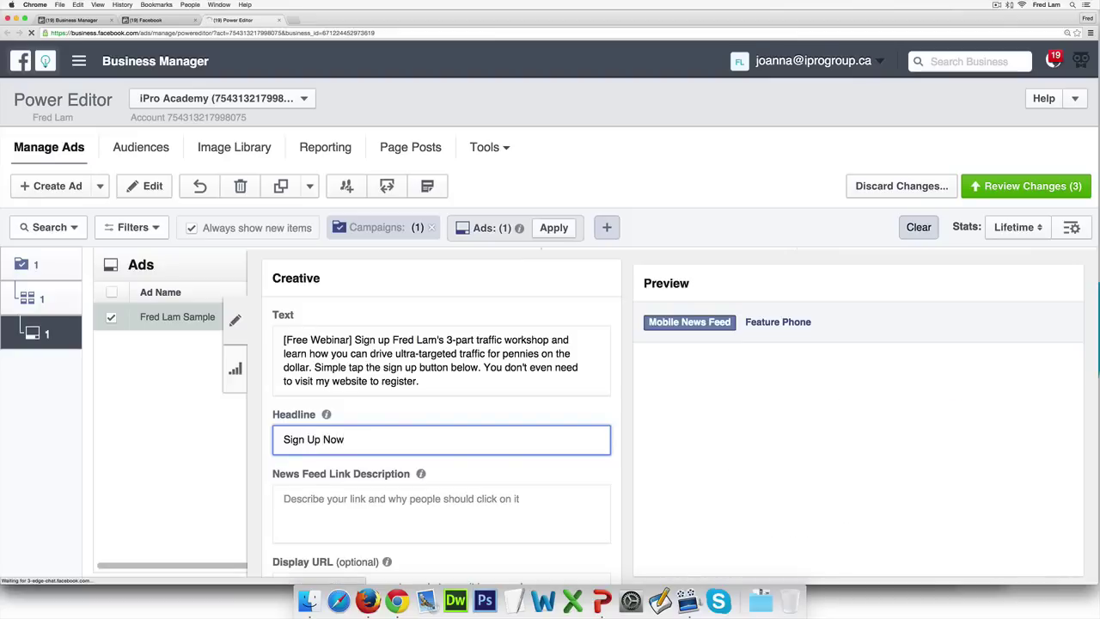
Step: Enter "Free webinar exposes 3 traffic secrets" as the ad's news feed link description
key(Tab)
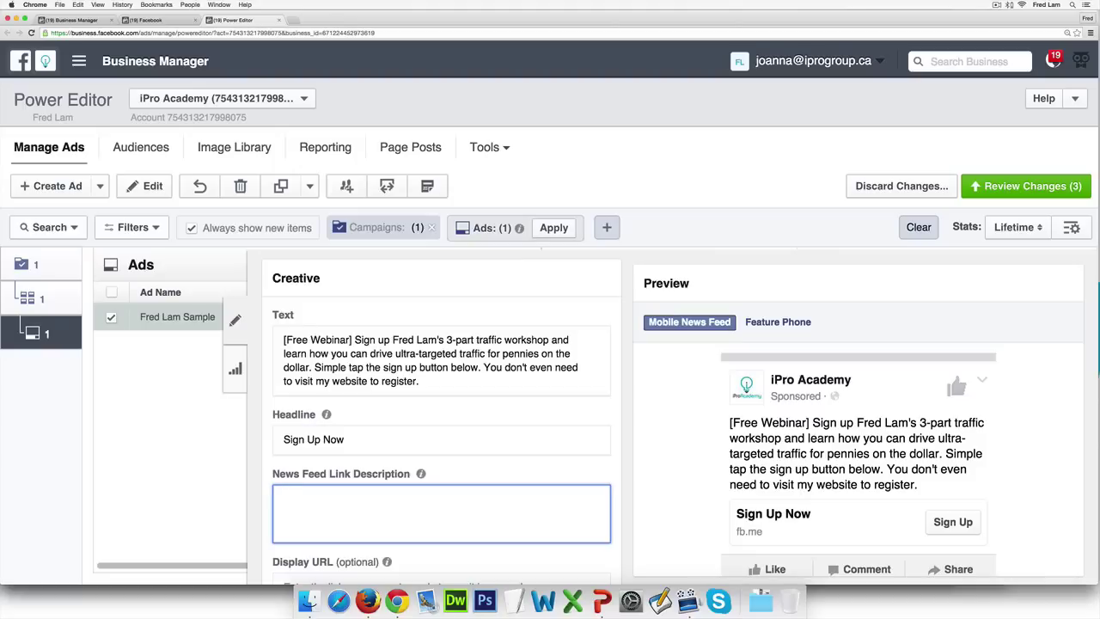
text(Free webinar exposes )
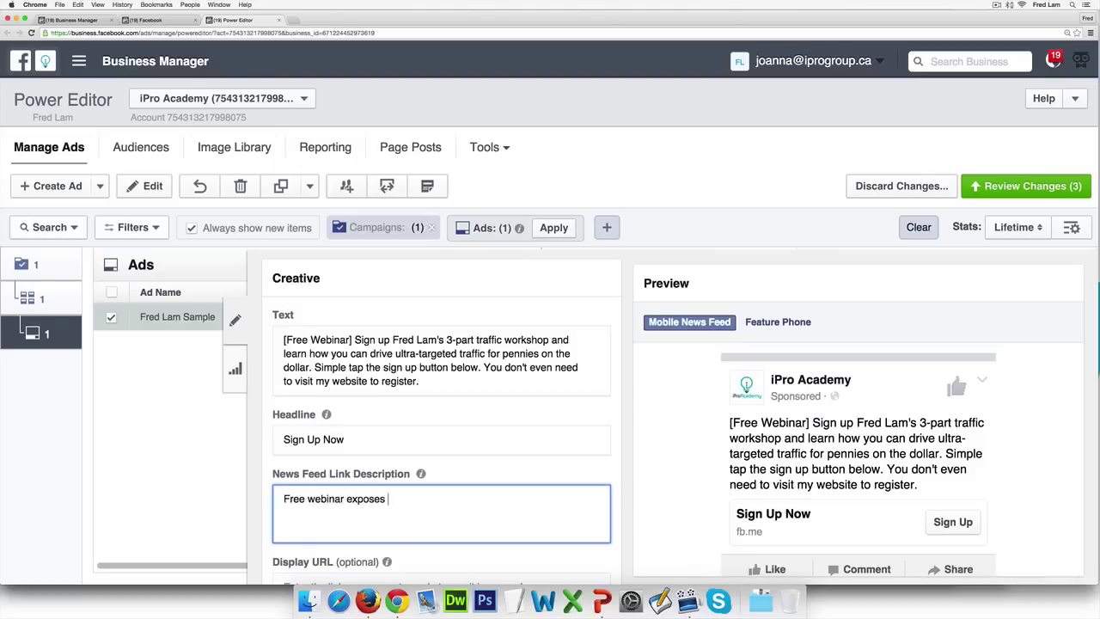
text(3 tra)
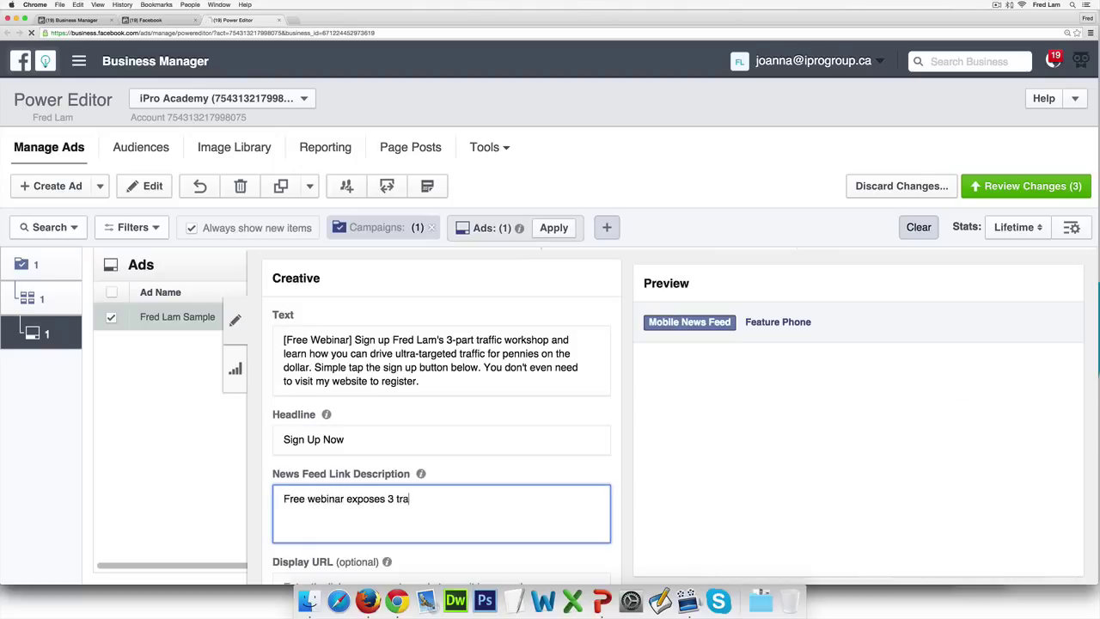
text(ffic secrets)
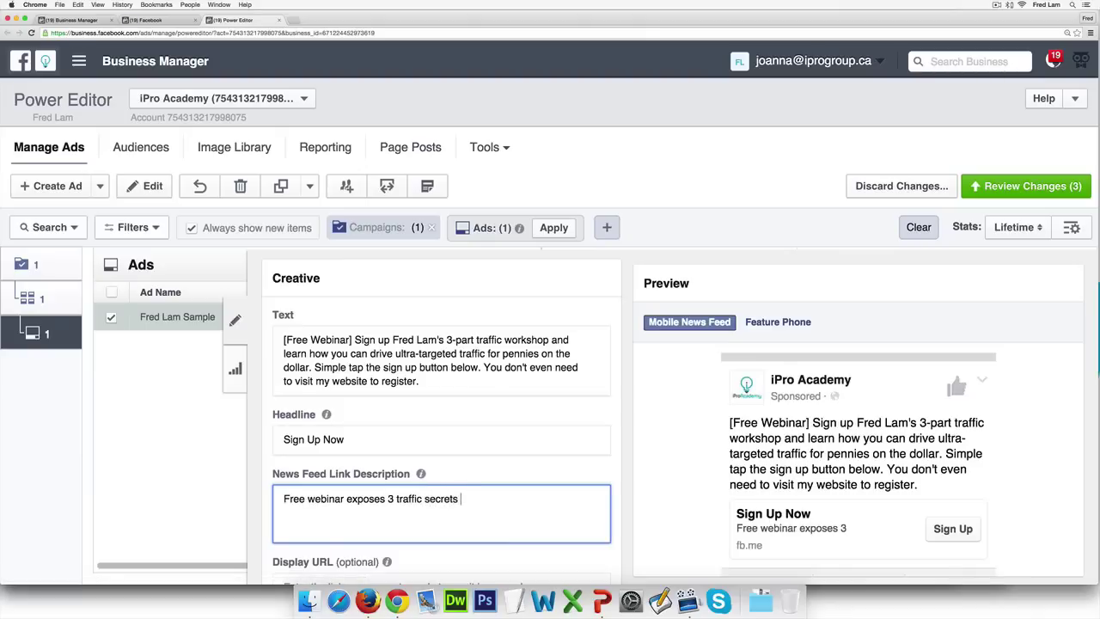
key(BackSpace)
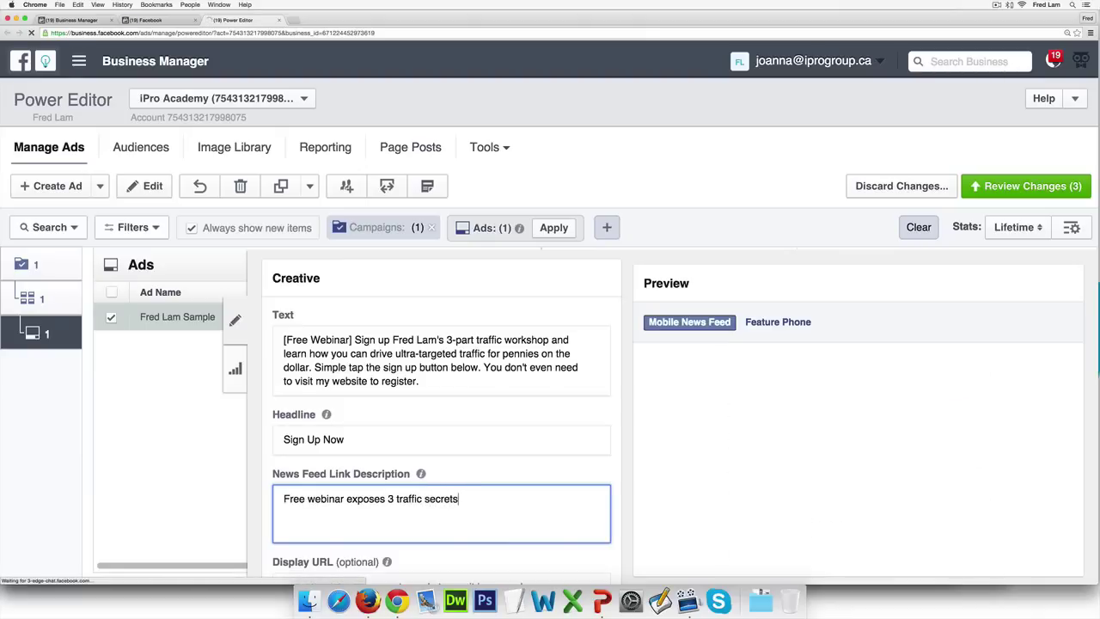
Step: Replace the whole link description with "Free webinar by", the presenter's full name and "showing you how"
key(super+a)
text(F)
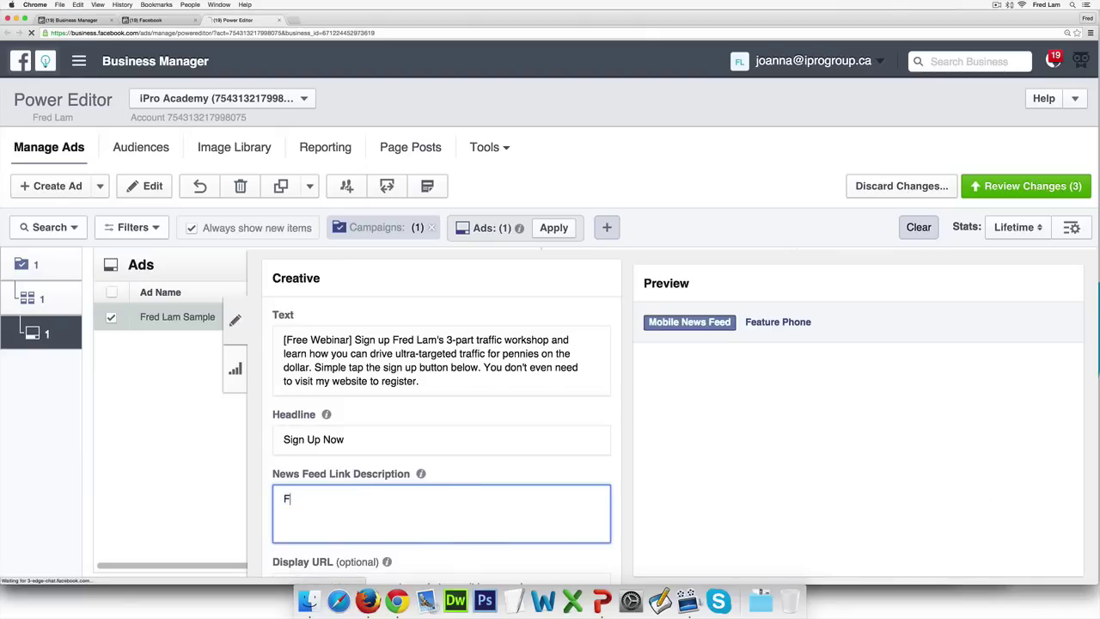
text(ree webinar)
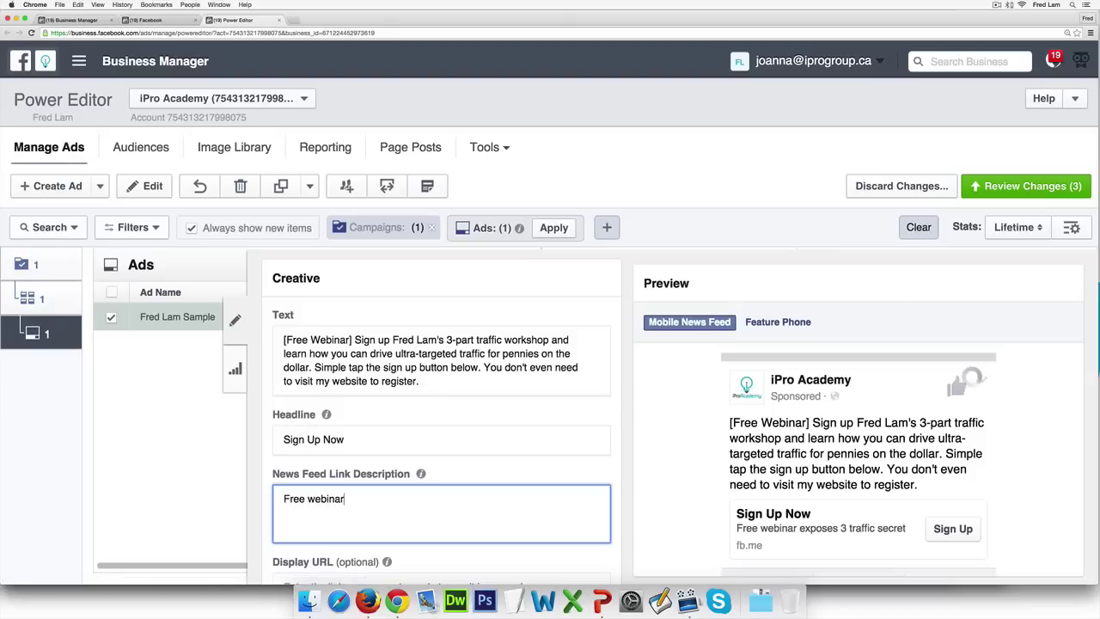
key(super+a)
text(Free WEbi)
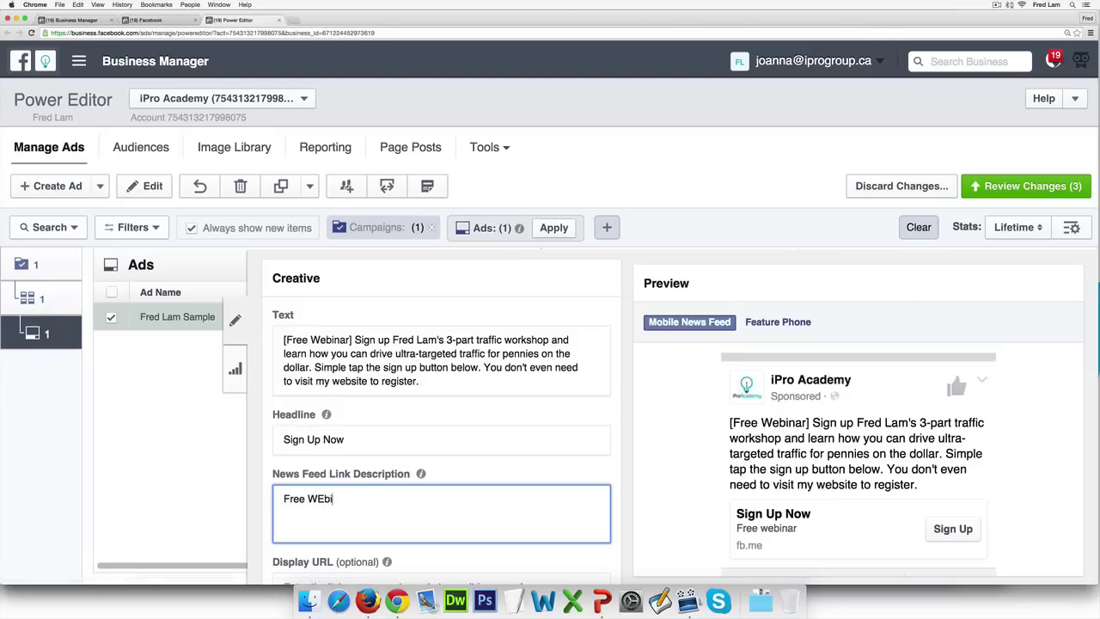
key(BackSpace)
key(BackSpace)
key(BackSpace)
key(BackSpace)
text(webinar by Fred Lam shw)
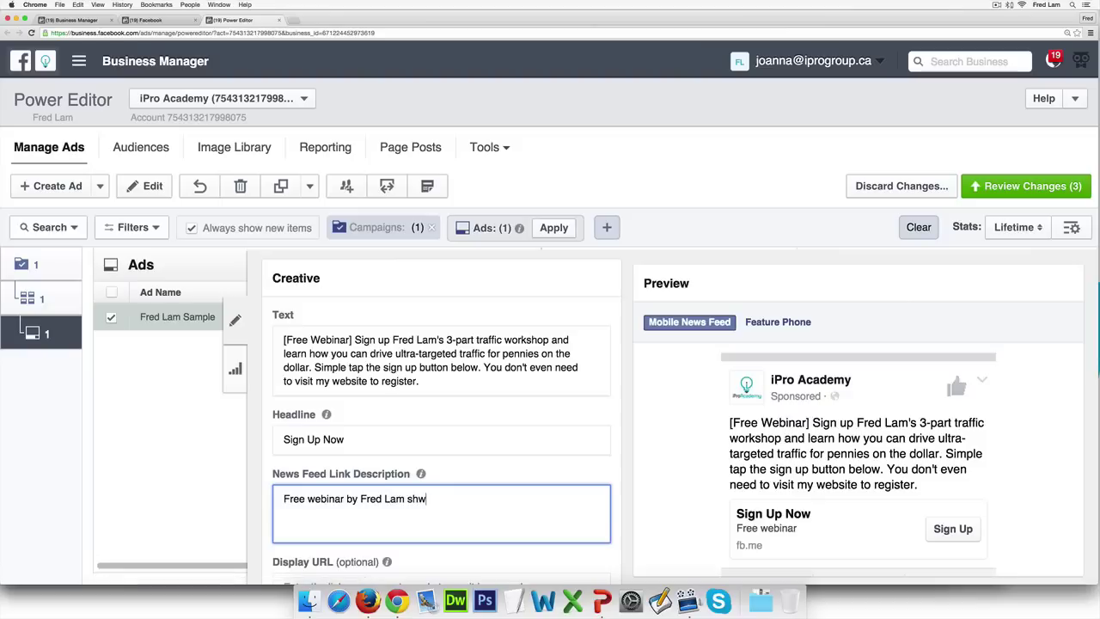
key(BackSpace)
text(owing you how tou ca)
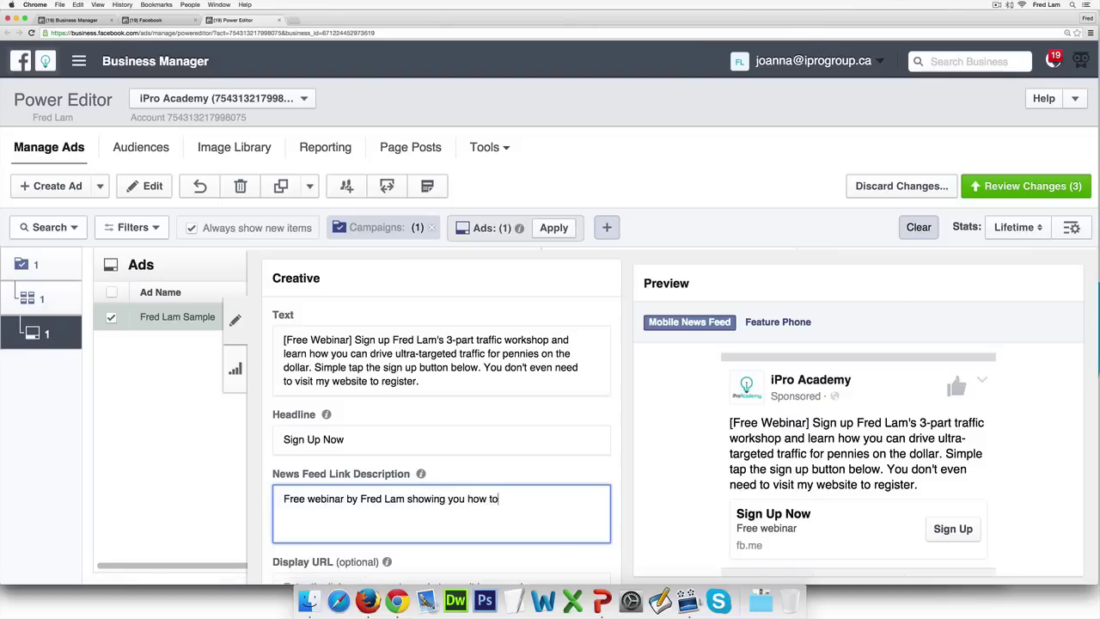
key(BackSpace)
key(BackSpace)
key(BackSpace)
key(BackSpace)
key(BackSpace)
key(BackSpace)
Step: Finish the link description with "you can drive ultra-targeted traffic to your website..."
text(you cand riv)
key(BackSpace)
key(BackSpace)
key(BackSpace)
key(BackSpace)
key(BackSpace)
text(drive ultra-target)
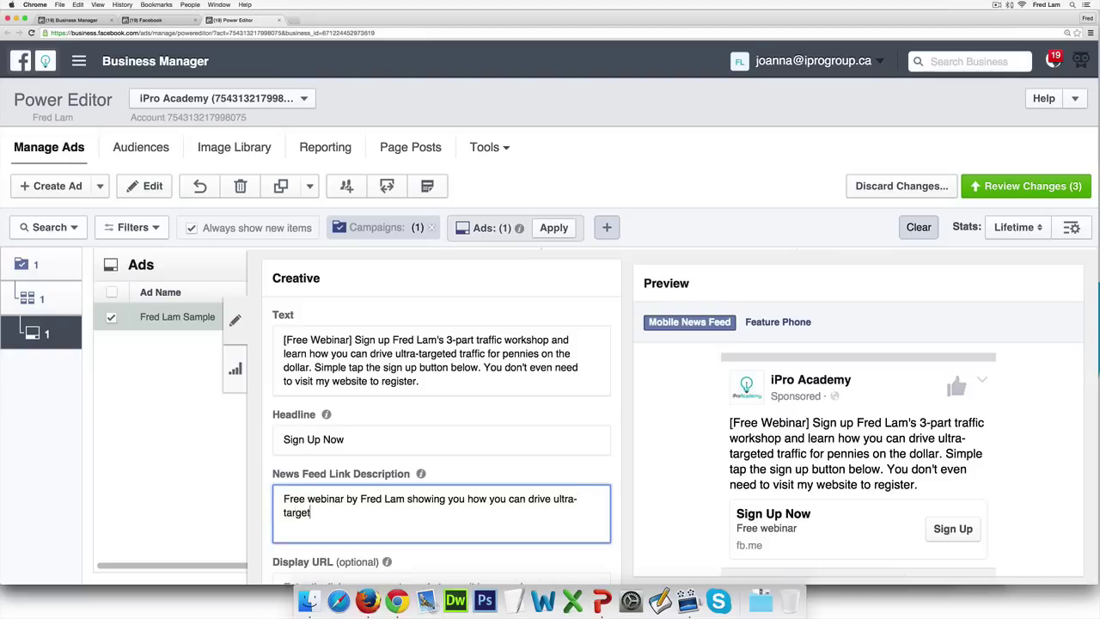
text(ed traffic to your website)
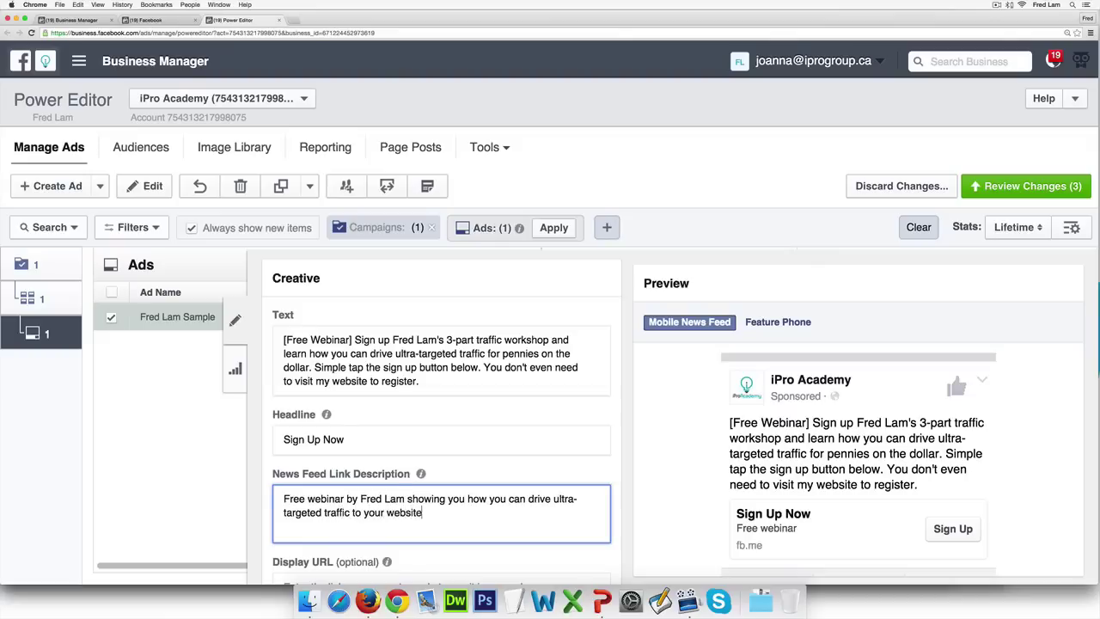
text(...)
key(Tab)
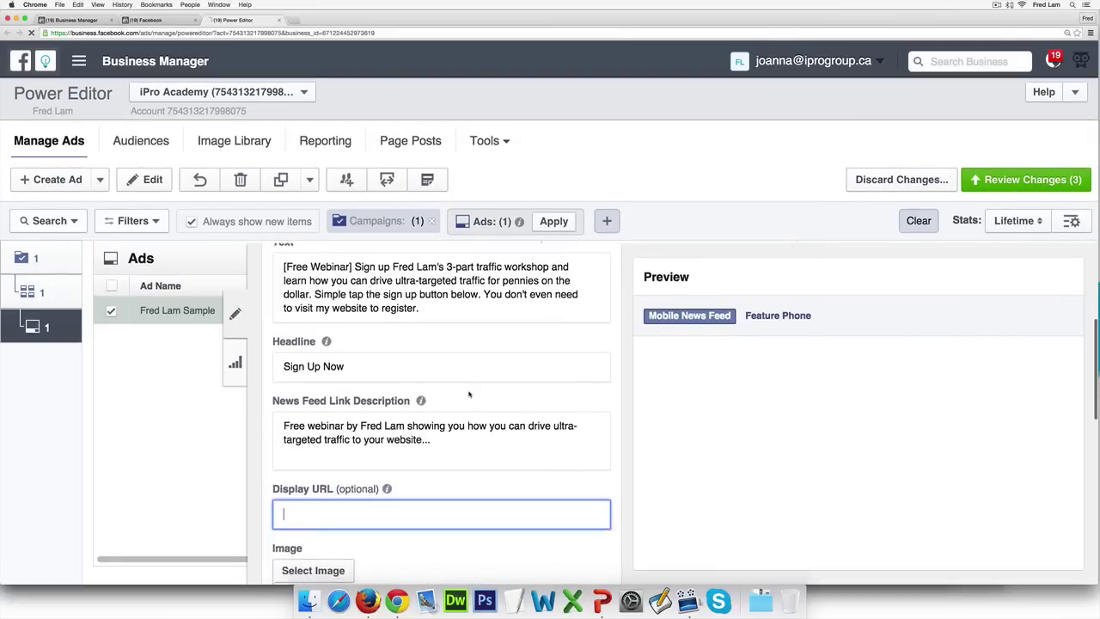
text(www.iPor)
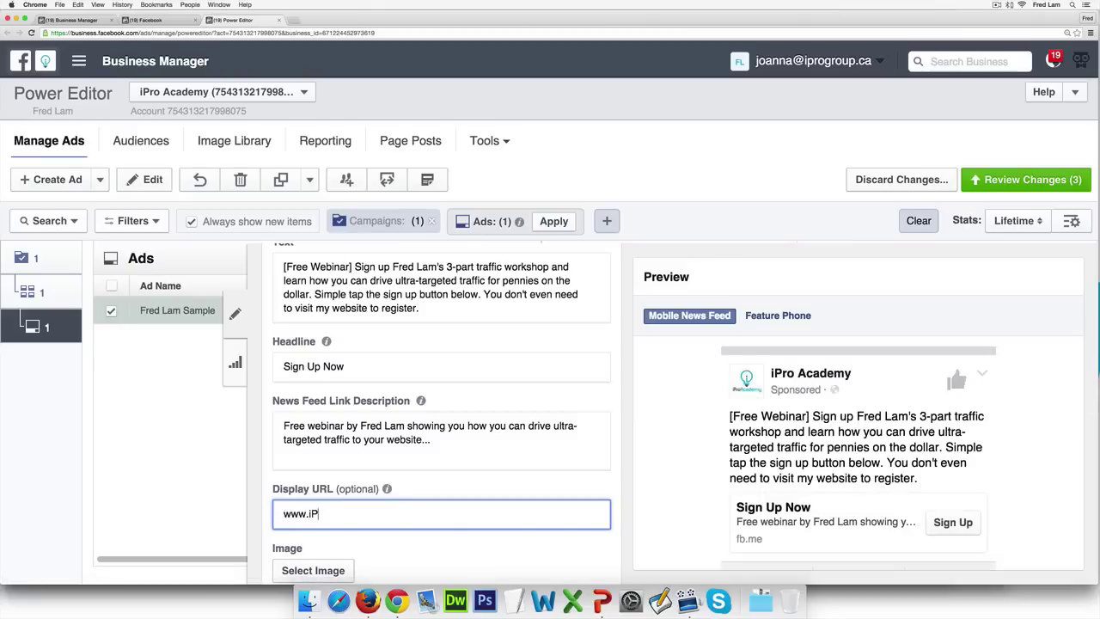
key(BackSpace)
key(BackSpace)
text(roAcademy.com)
Step: Select the image library's first picture, the presenter at a whiteboard with a play button, as the ad's image
scroll(316, 486, down, 2)
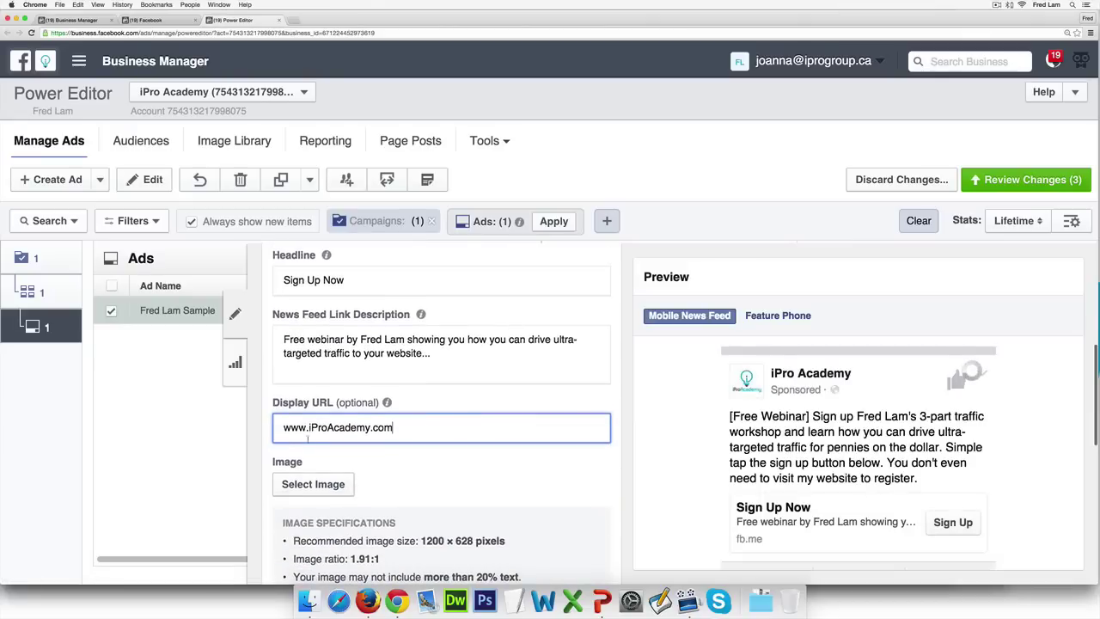
click(314, 484)
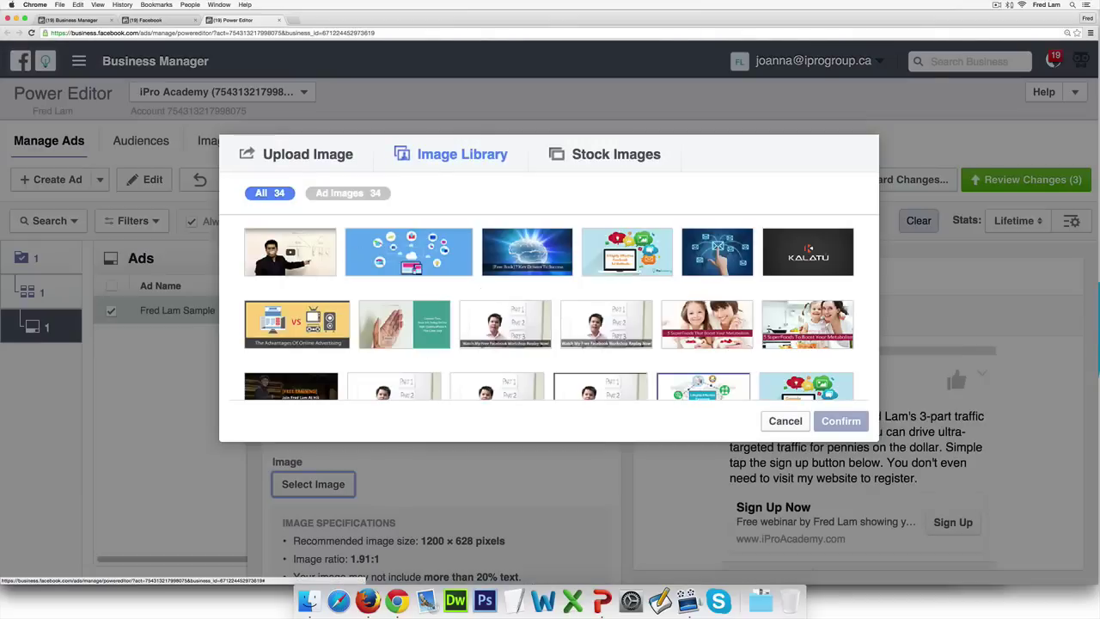
click(289, 252)
click(841, 421)
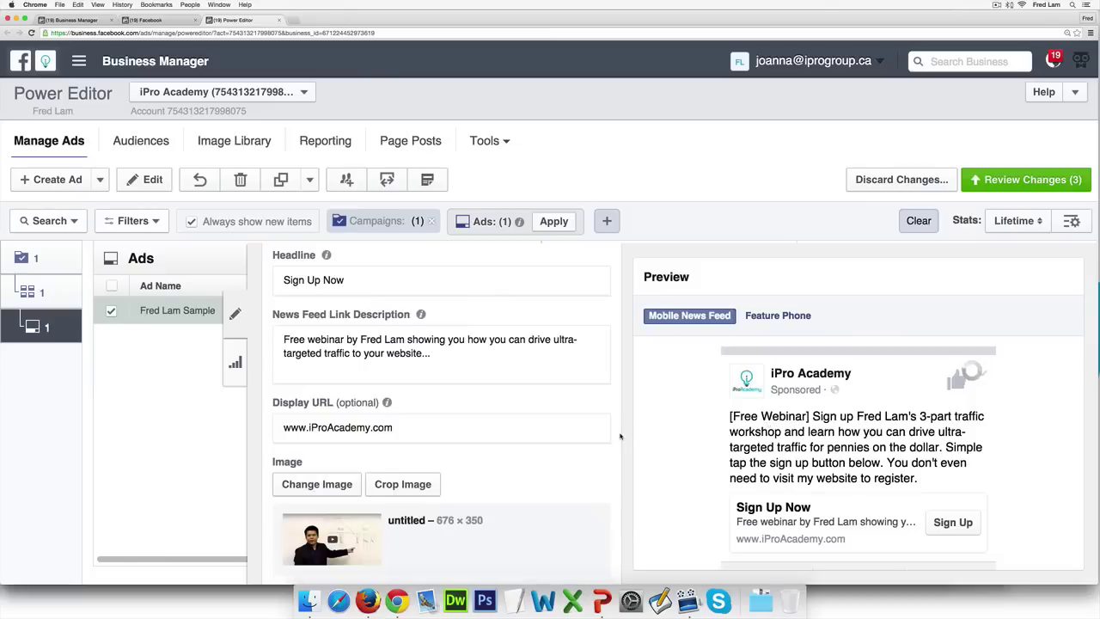
Step: Choose Sign Up as the ad's call to action
scroll(511, 453, down, 1)
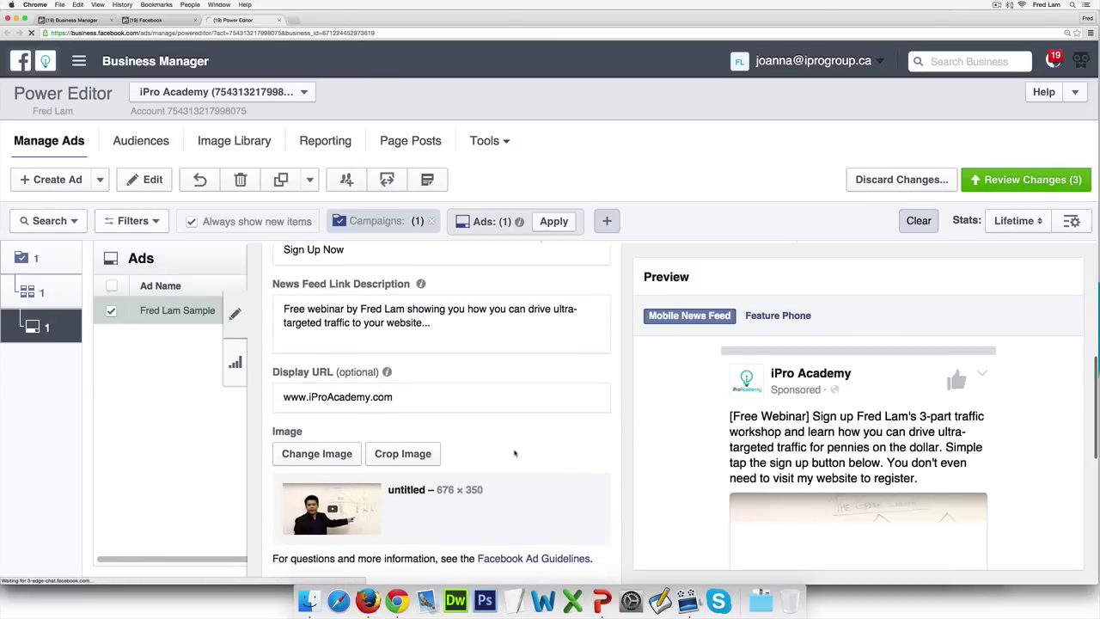
scroll(757, 451, down, 5)
scroll(443, 437, down, 3)
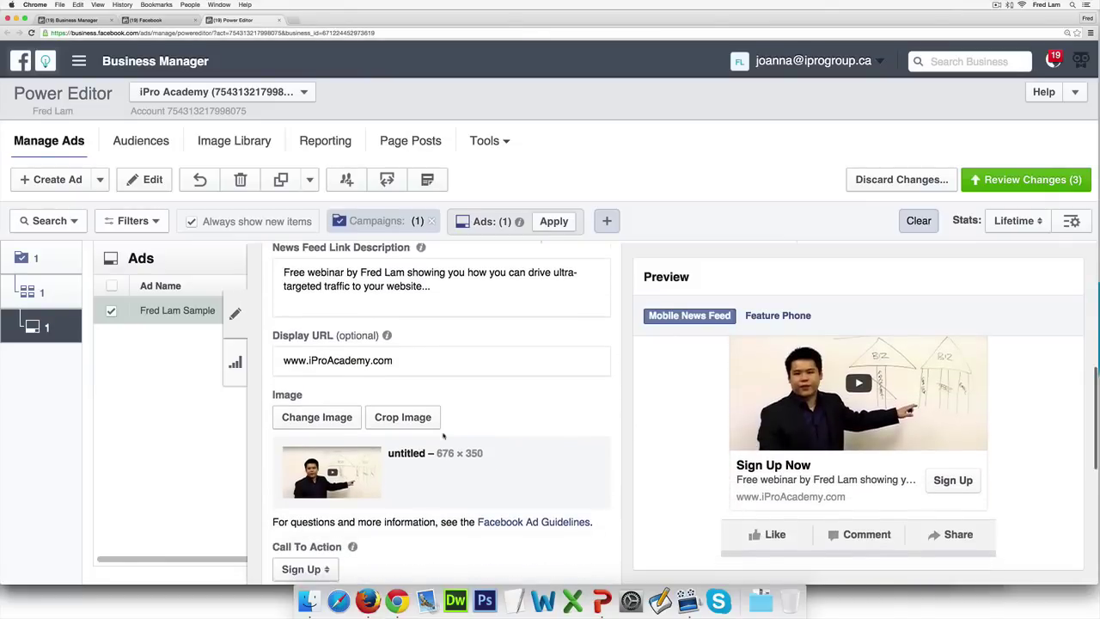
click(322, 502)
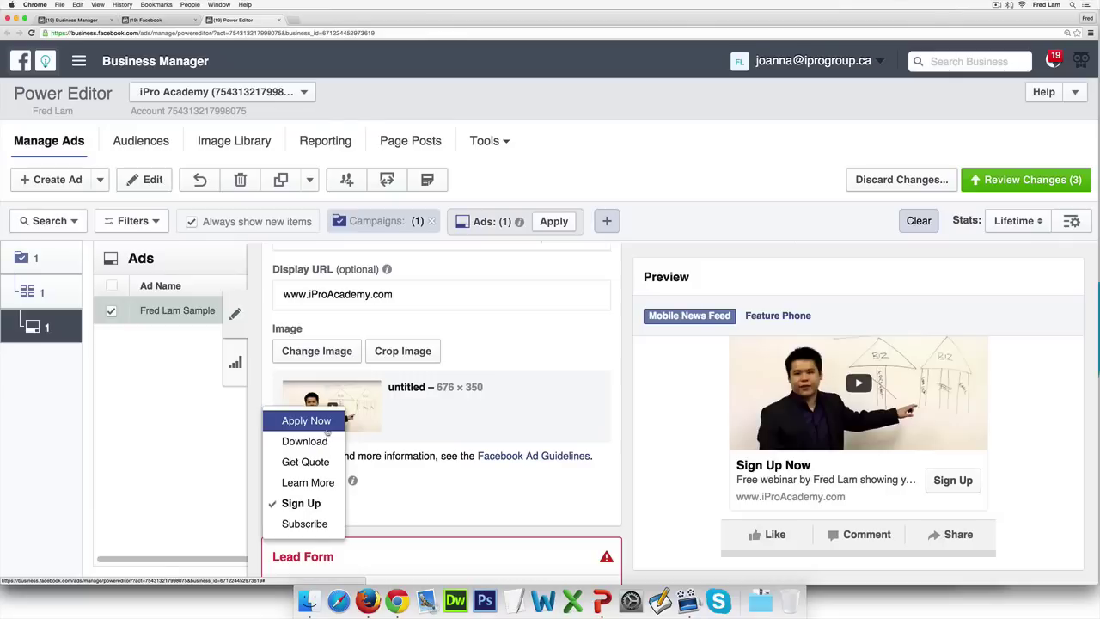
click(305, 502)
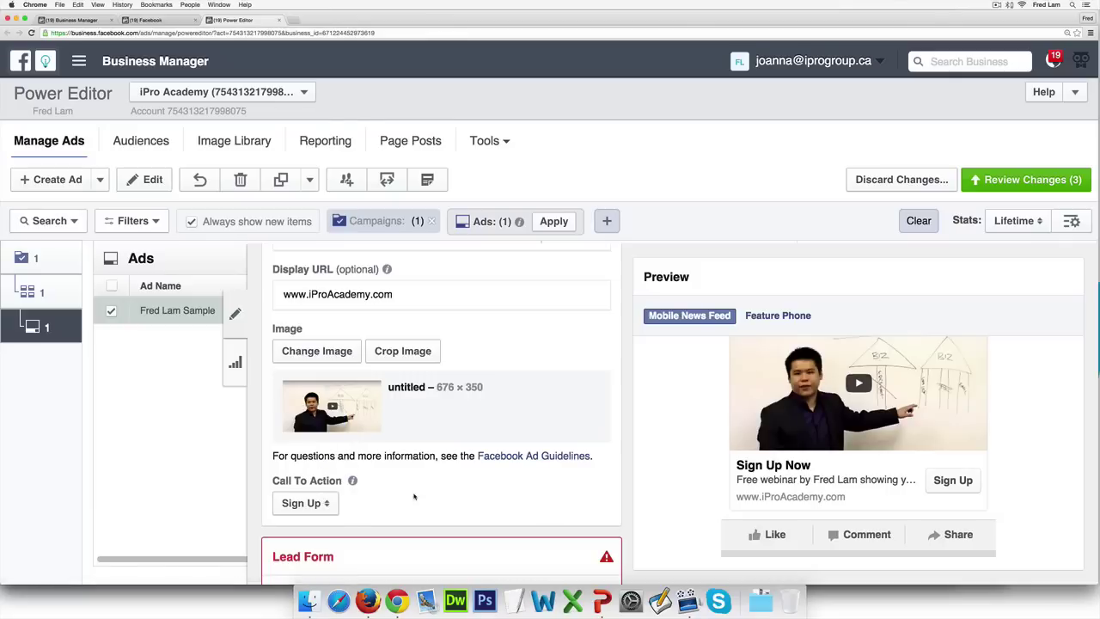
Step: Create a new lead form named "iPro Academy Webinar Registration -" plus the presenter's full name and "Test", and proceed to its questions
scroll(415, 492, down, 1)
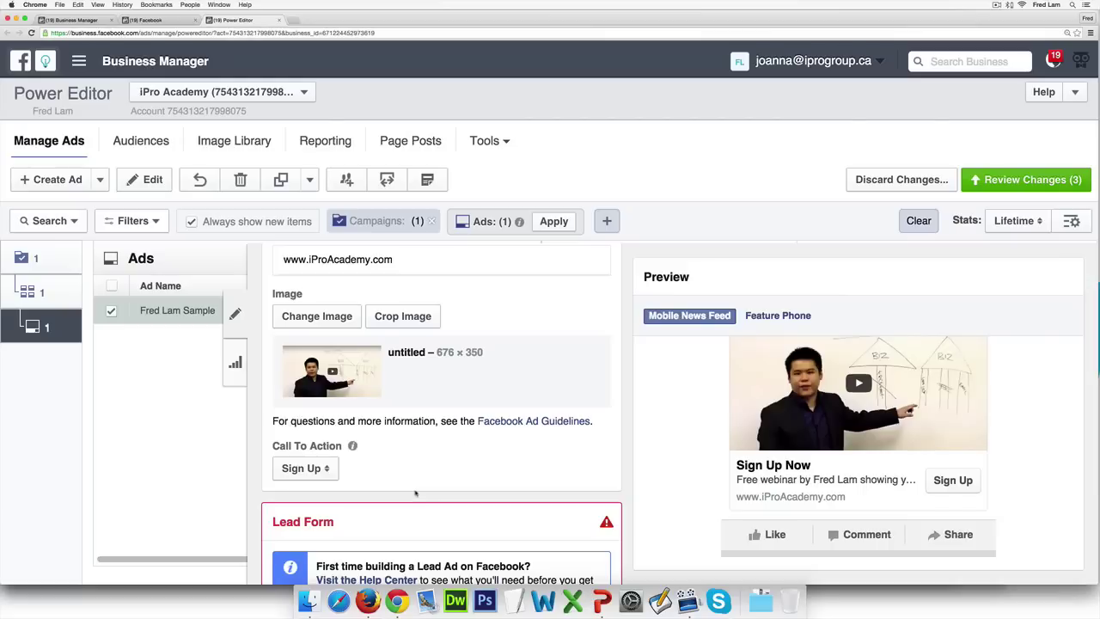
scroll(415, 492, down, 5)
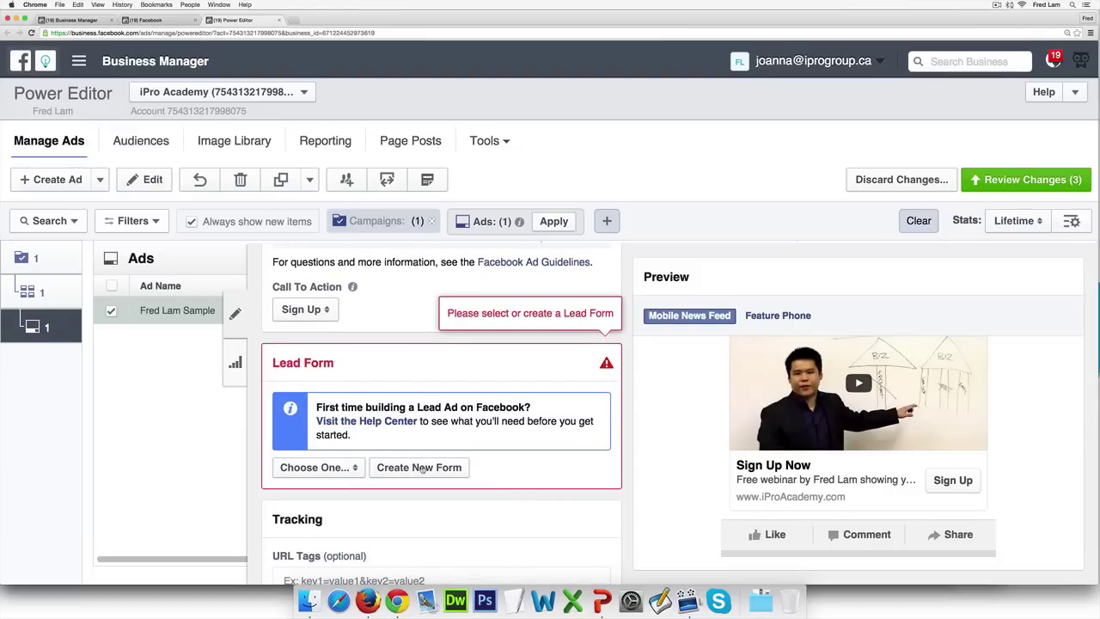
click(422, 469)
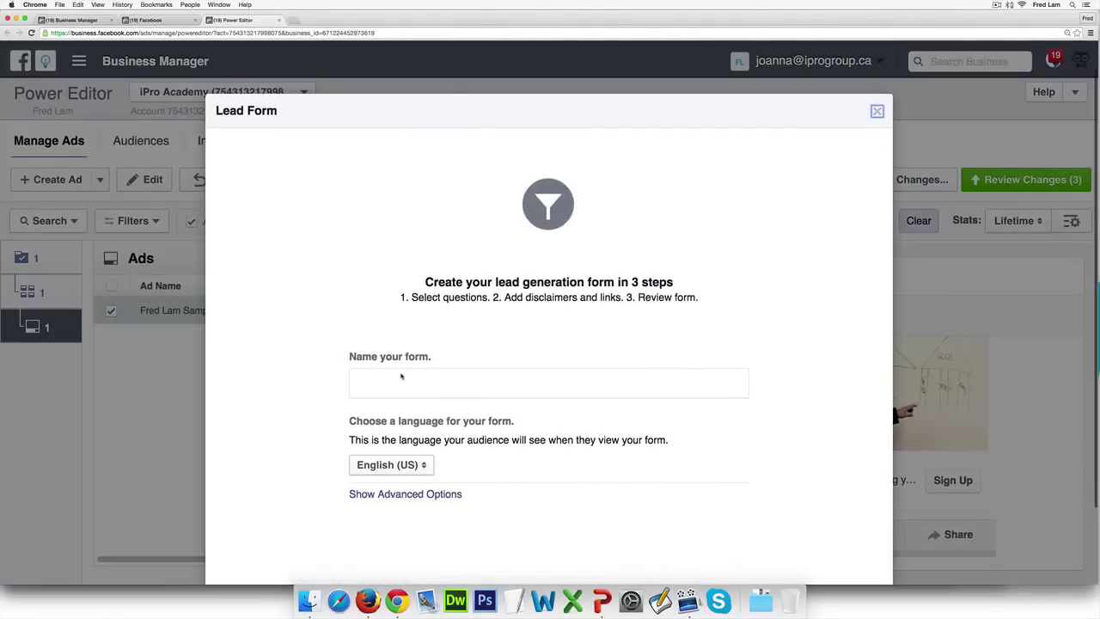
click(404, 377)
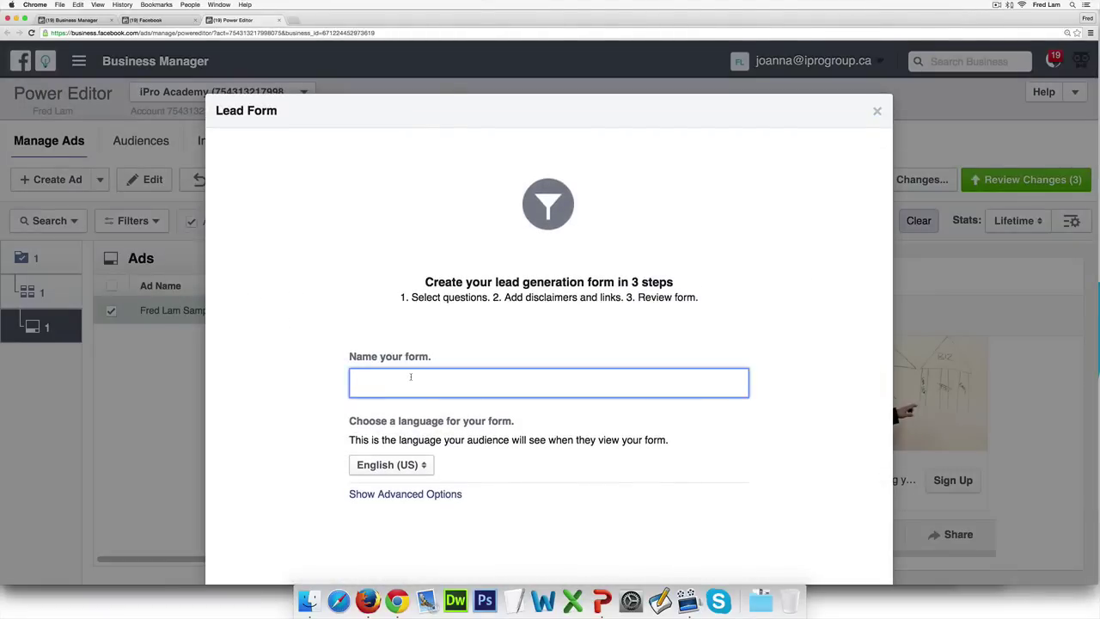
text(iPro Academy Webinar Regist)
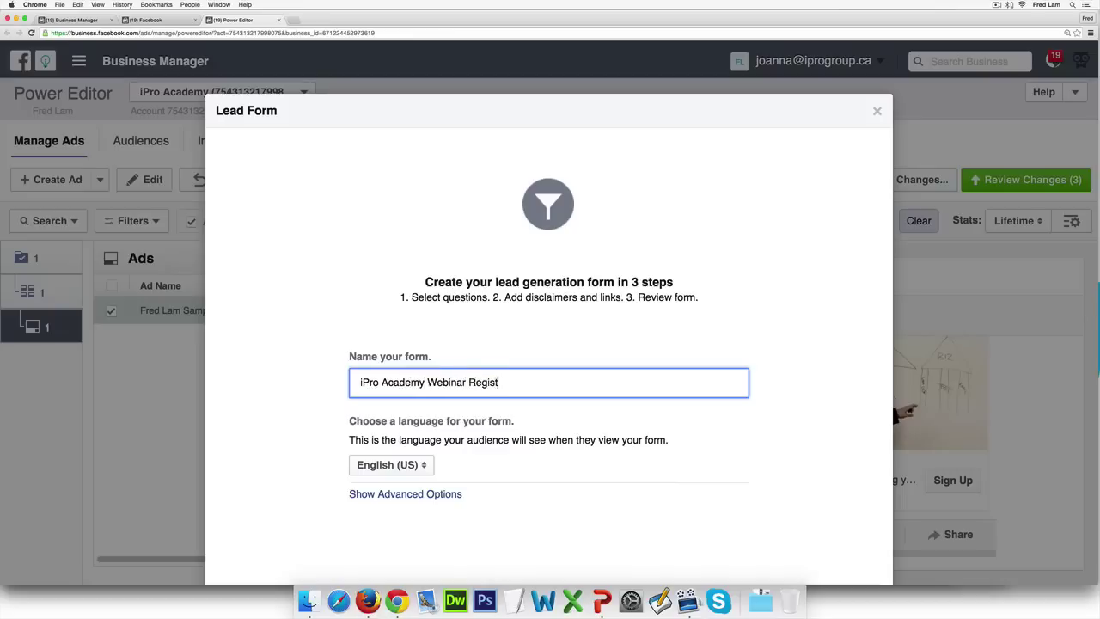
text(ration - Fred Lam Test)
scroll(571, 455, down, 2)
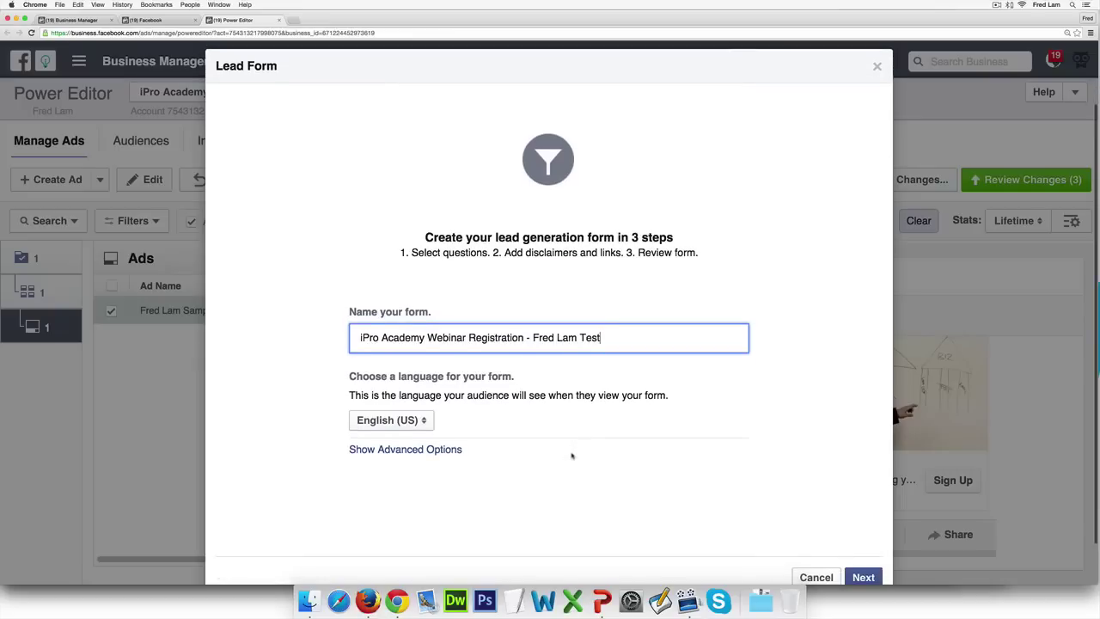
click(856, 559)
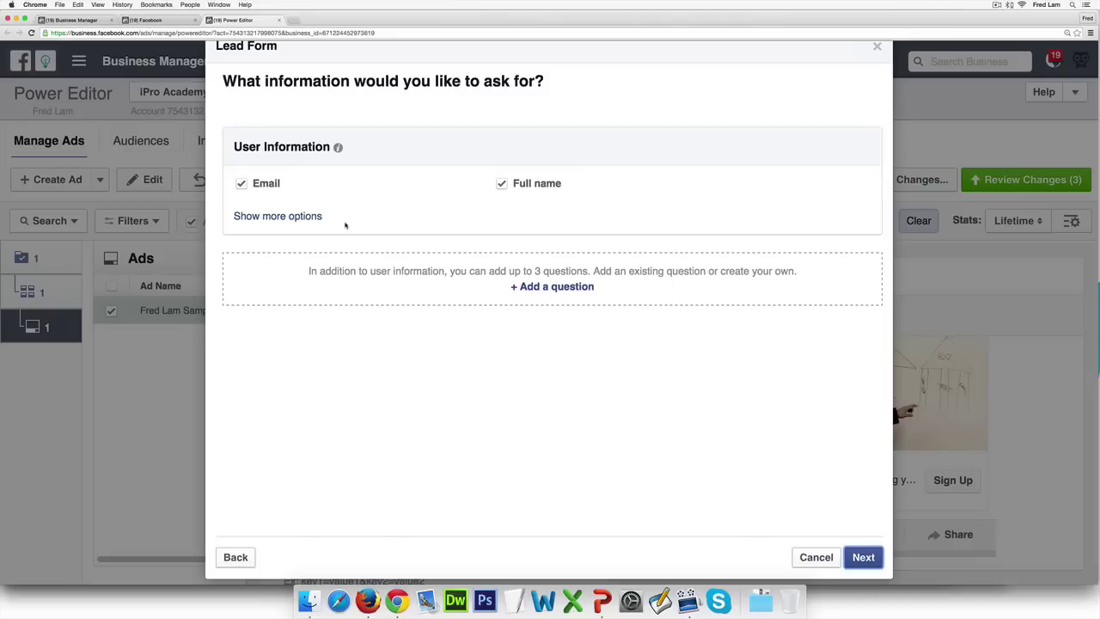
Step: Expand the lead form's user information options and ask for First Name instead of Full name
click(275, 215)
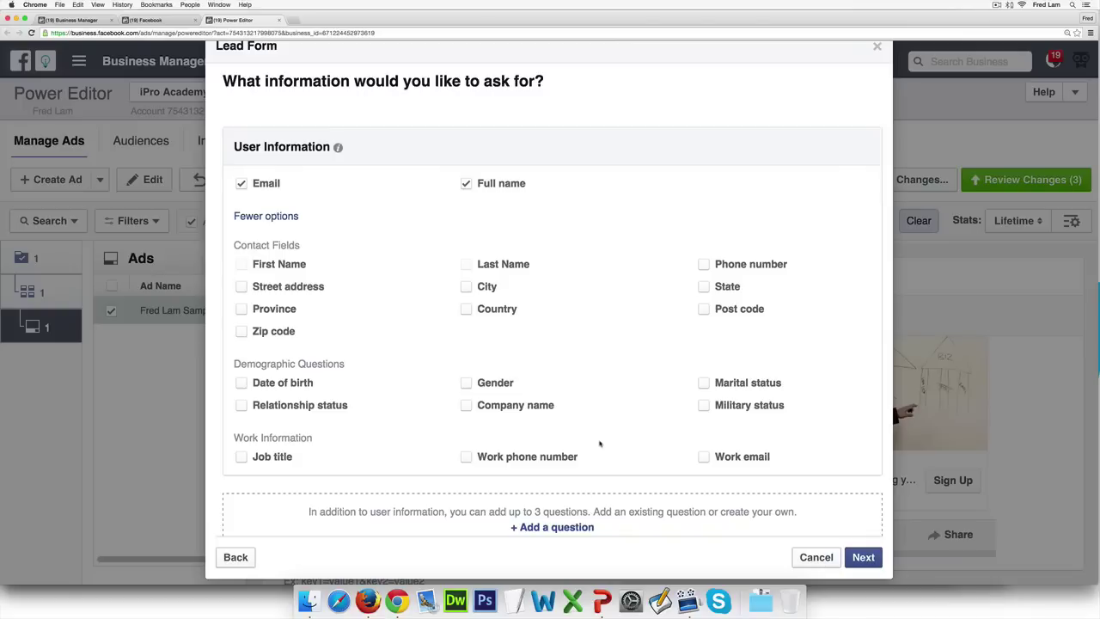
click(466, 183)
click(241, 265)
Step: Try the prebuilt Car make question among the lead form's additional questions and remove it again
scroll(397, 301, down, 1)
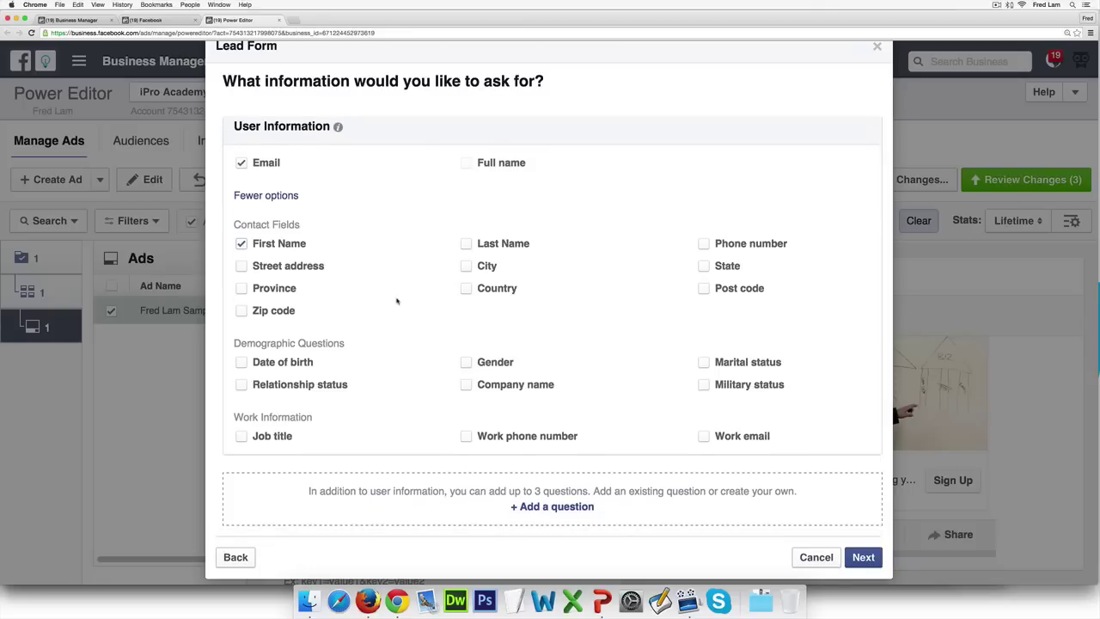
scroll(397, 301, down, 1)
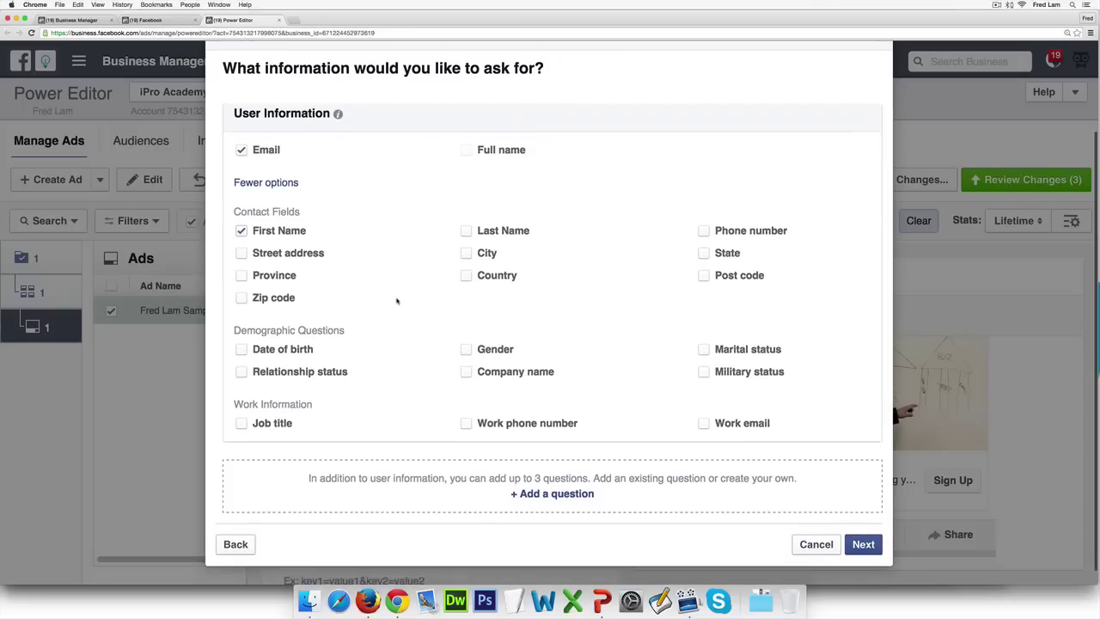
click(554, 496)
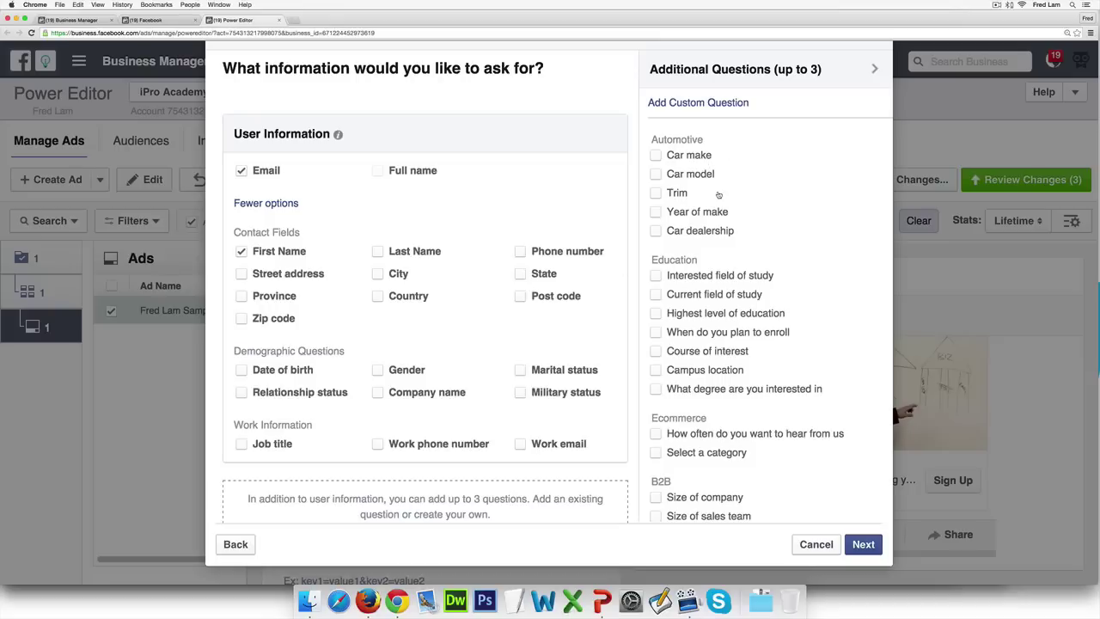
click(656, 155)
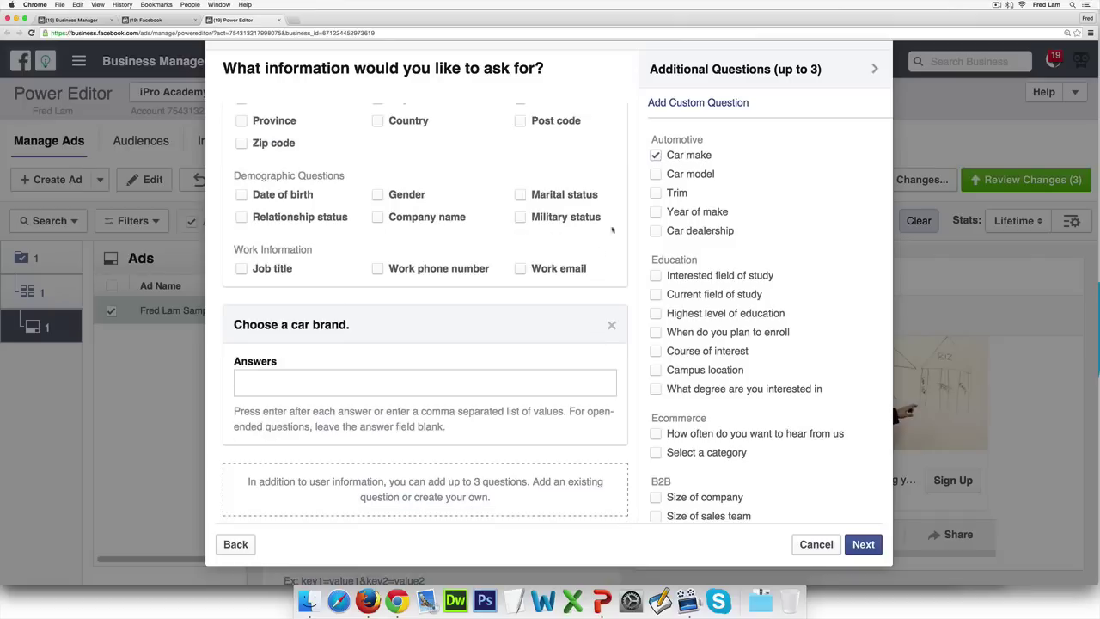
click(658, 158)
Step: Try the prebuilt Ecommerce question Select a category among the lead form's additional questions and remove it again
scroll(719, 253, down, 3)
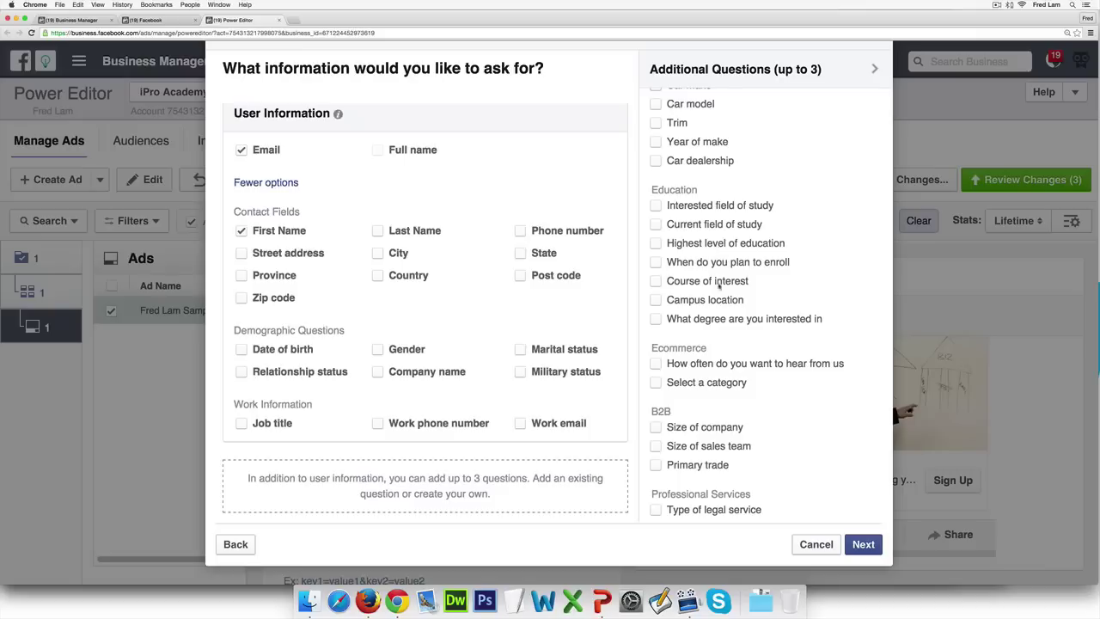
scroll(741, 279, down, 2)
scroll(740, 279, down, 2)
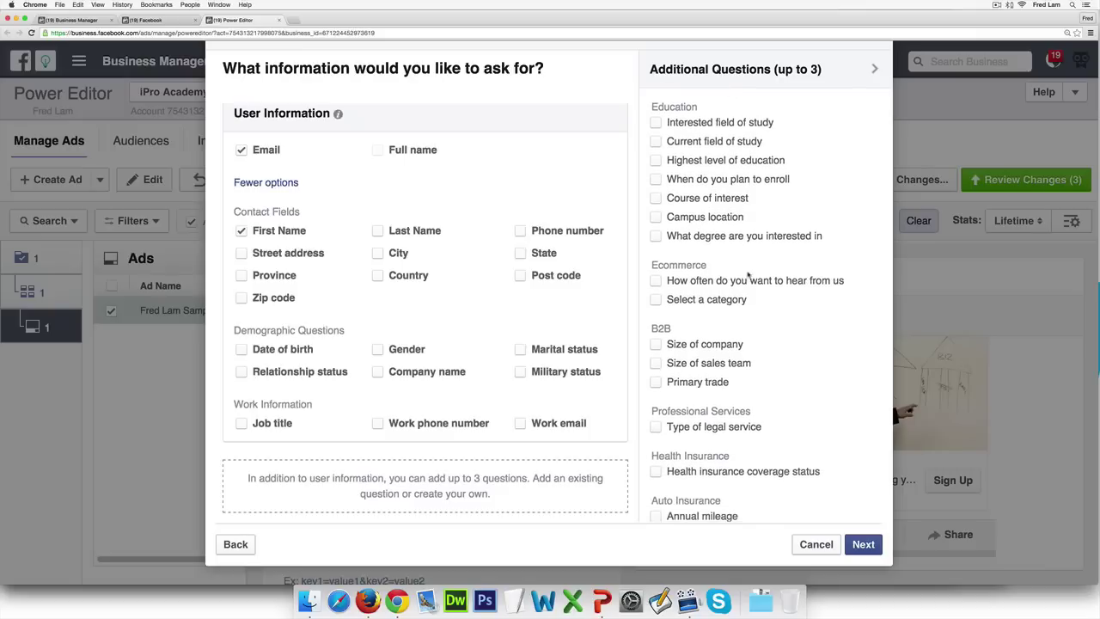
click(657, 300)
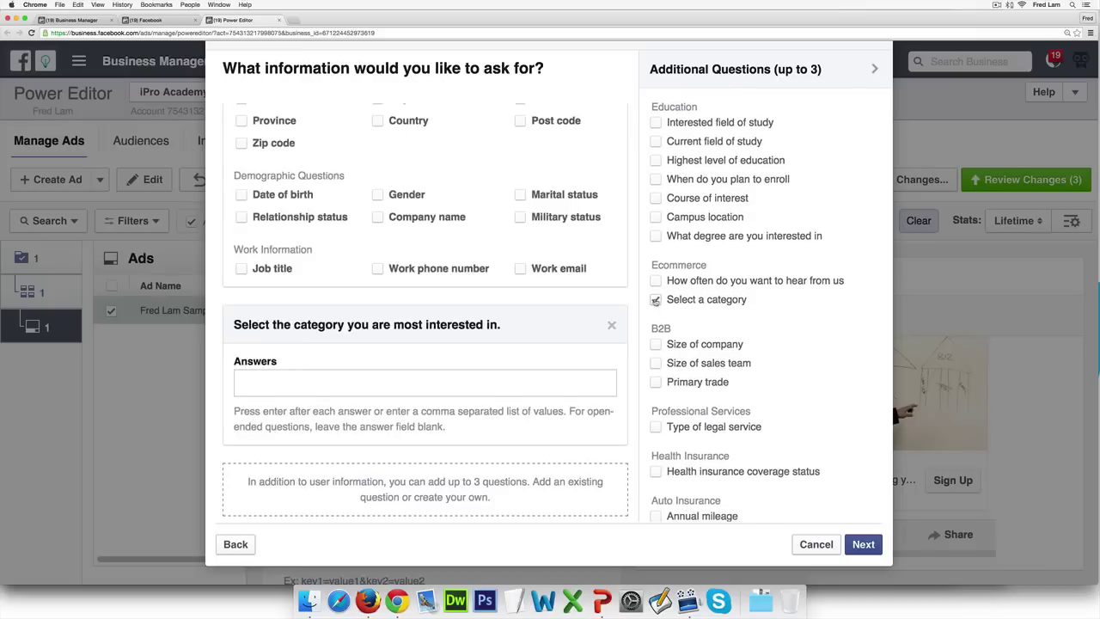
click(656, 300)
Step: Try the prebuilt Health insurance coverage status question in the lead form and remove it again
scroll(700, 301, down, 3)
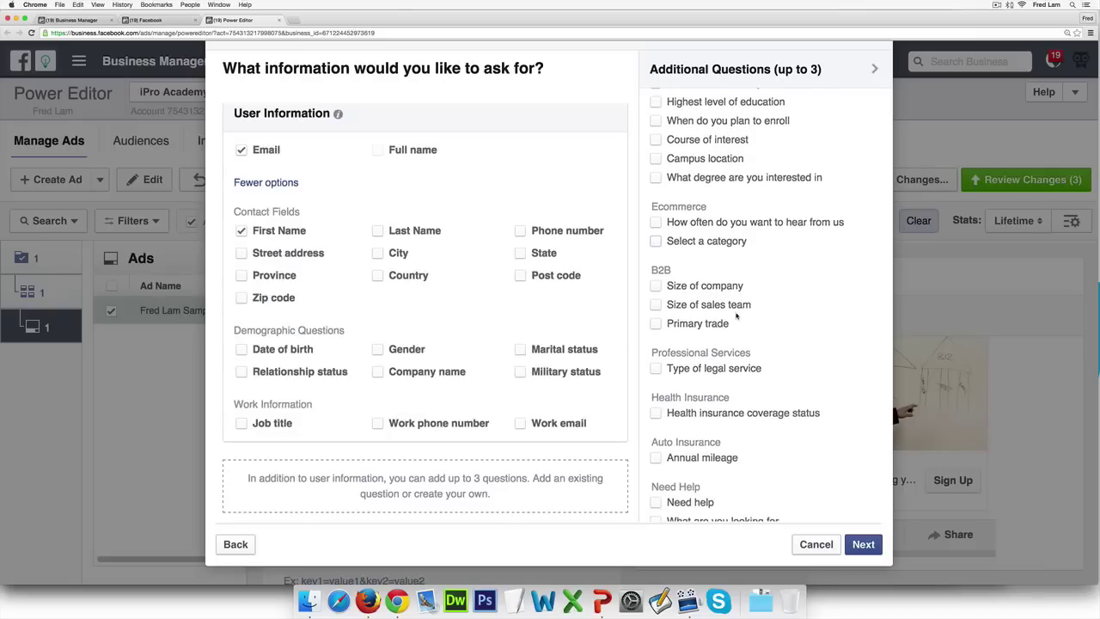
scroll(735, 296, down, 2)
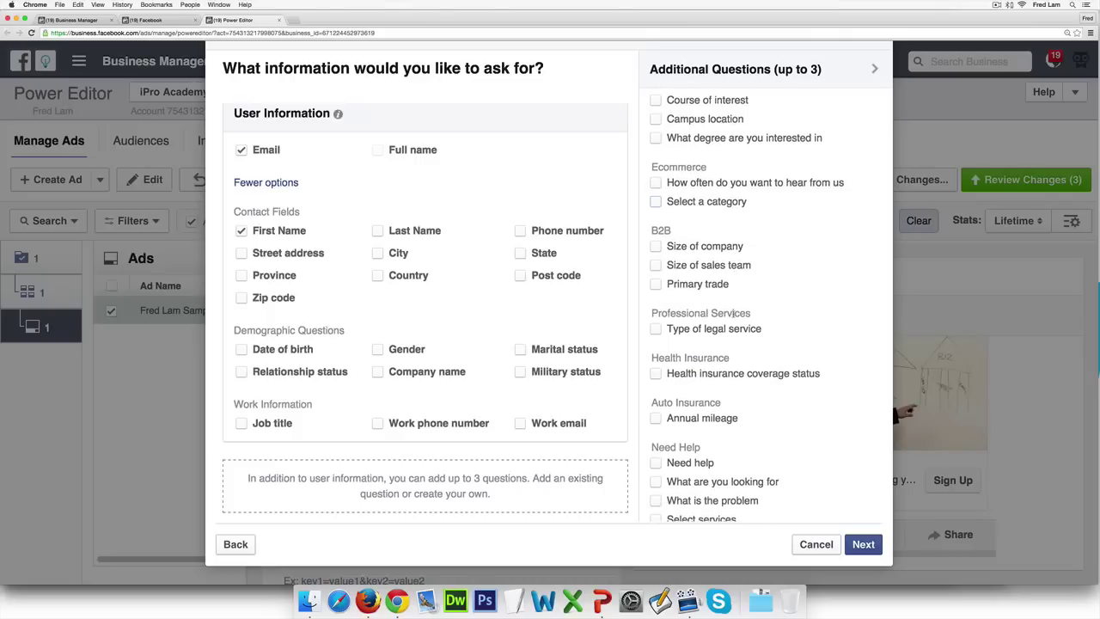
scroll(733, 314, down, 2)
scroll(733, 314, down, 1)
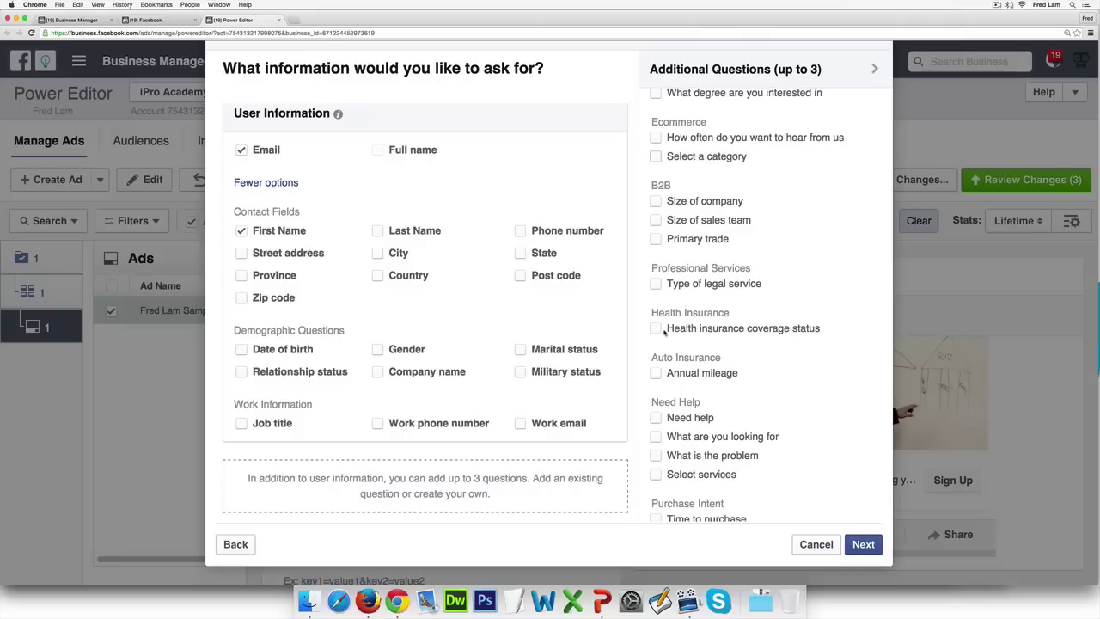
click(657, 330)
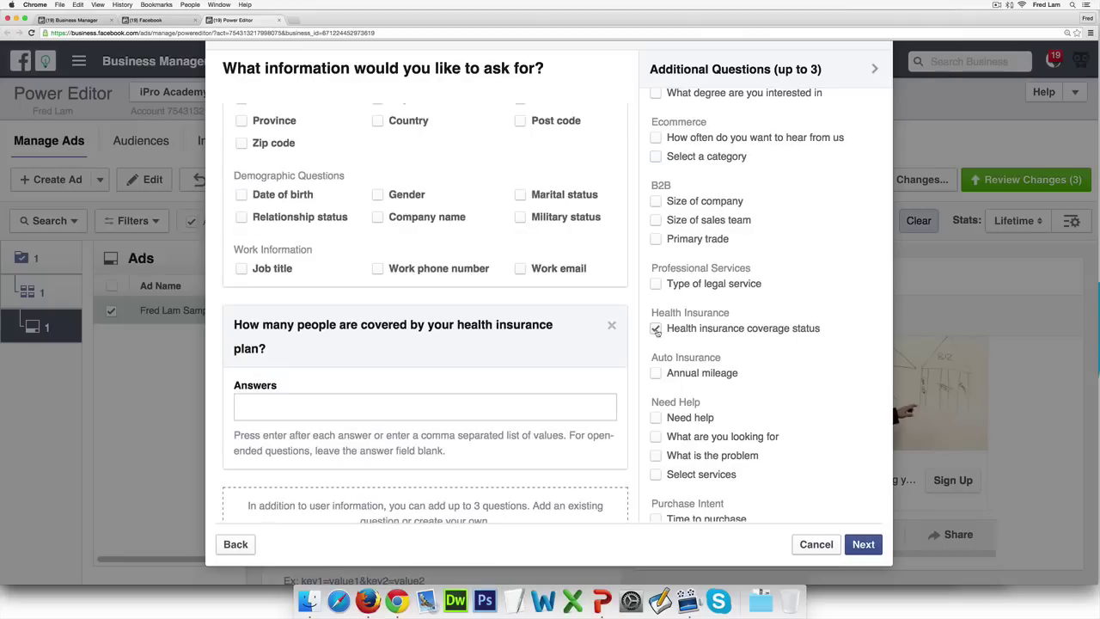
double_click(656, 329)
click(655, 329)
Step: Look through the remaining prebuilt additional questions and cancel the lead form
scroll(702, 354, down, 1)
scroll(702, 353, down, 2)
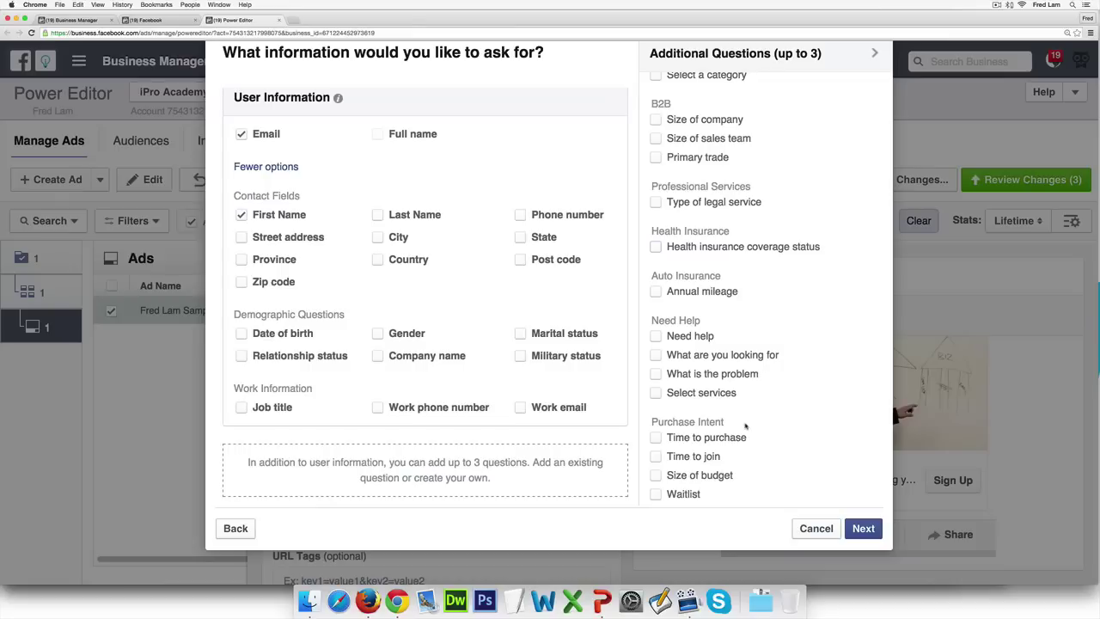
scroll(745, 425, up, 8)
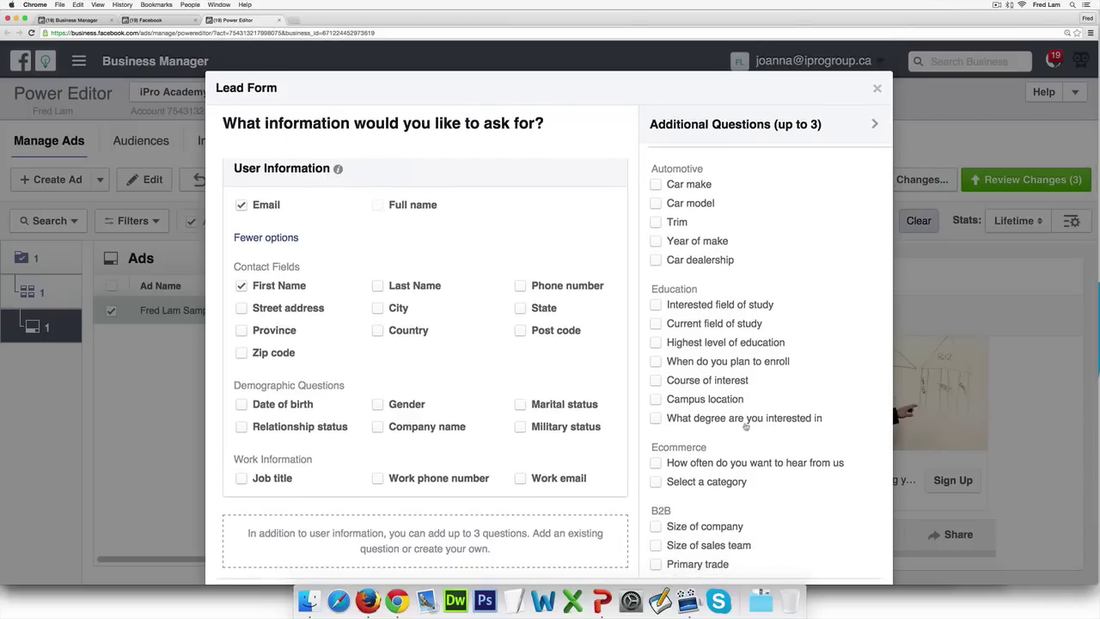
scroll(722, 434, down, 3)
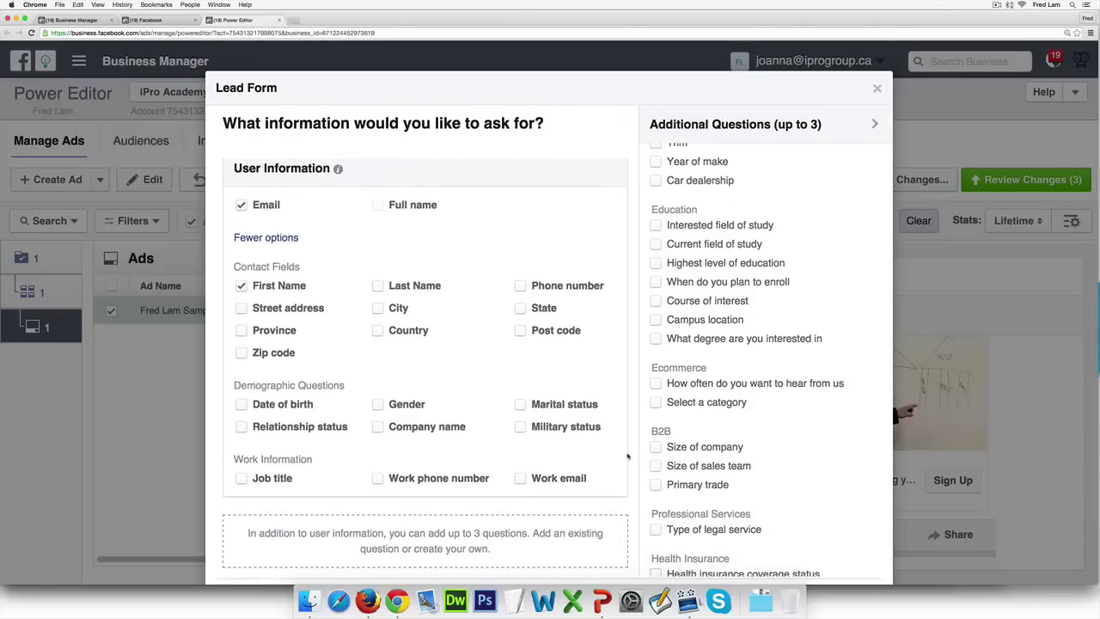
scroll(628, 456, down, 1)
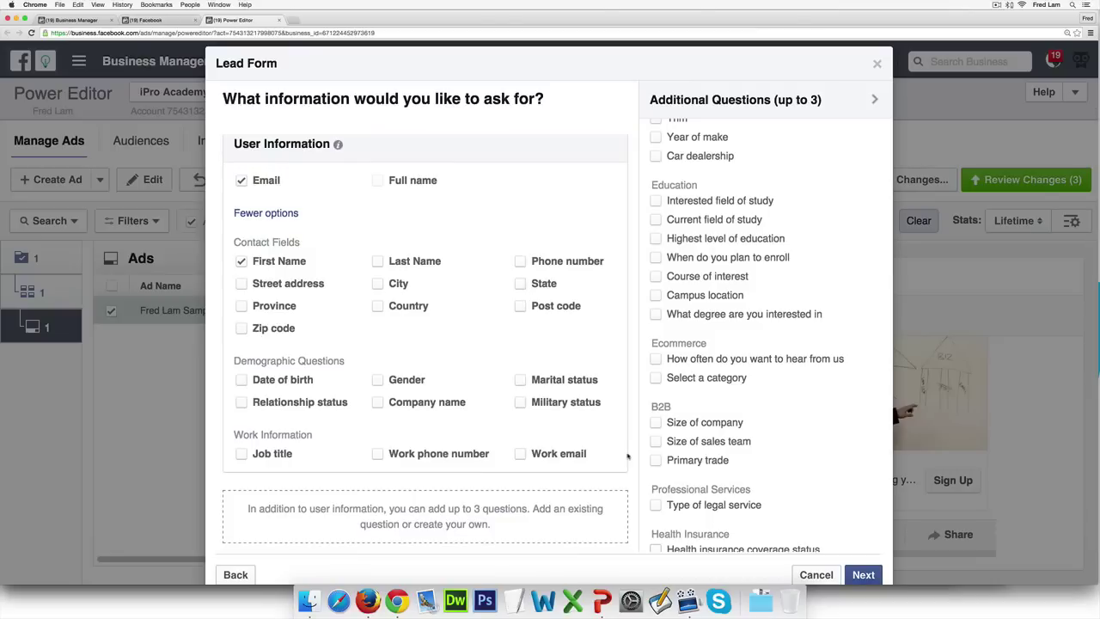
click(815, 575)
Step: Create a new lead form named "iPro Academy Webinar Registration -" plus the presenter's full name and "Sample", and proceed to its questions
click(386, 467)
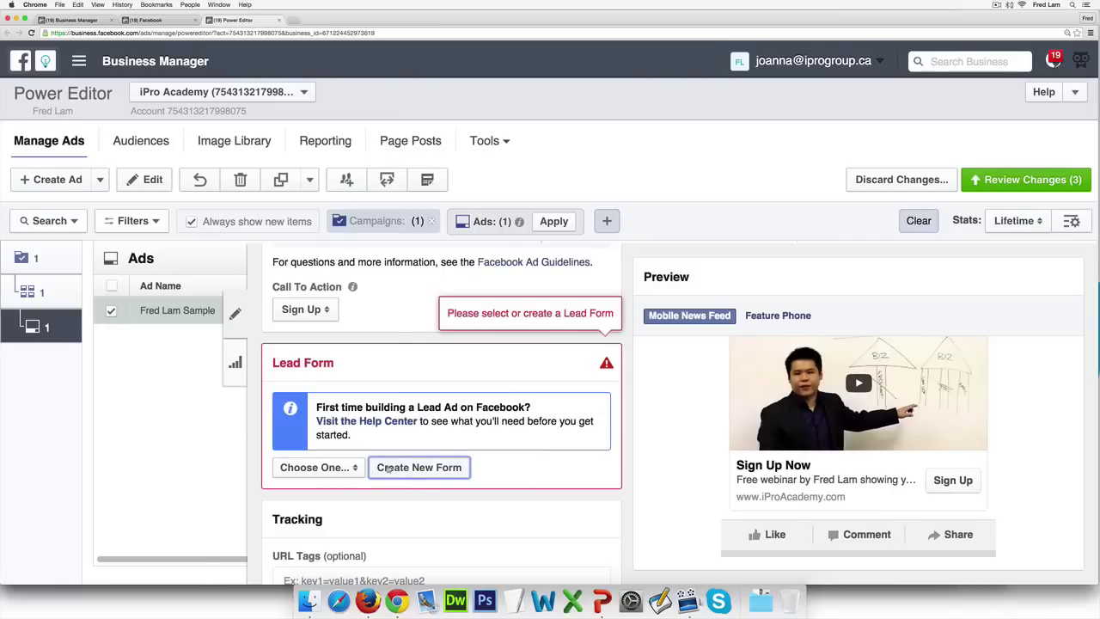
click(533, 418)
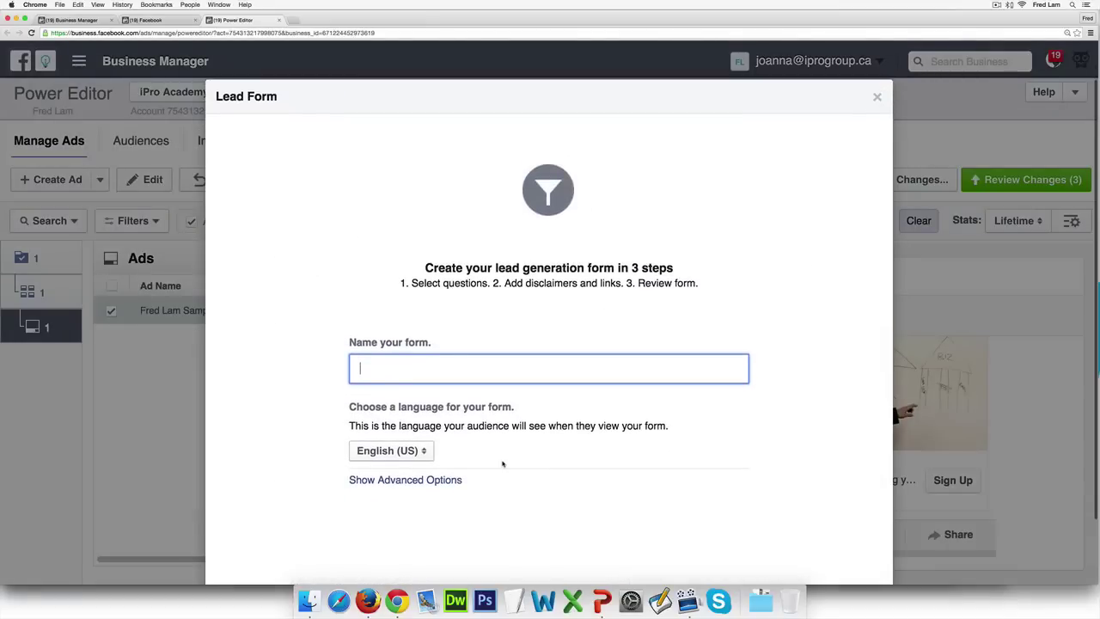
text(iPro Acad)
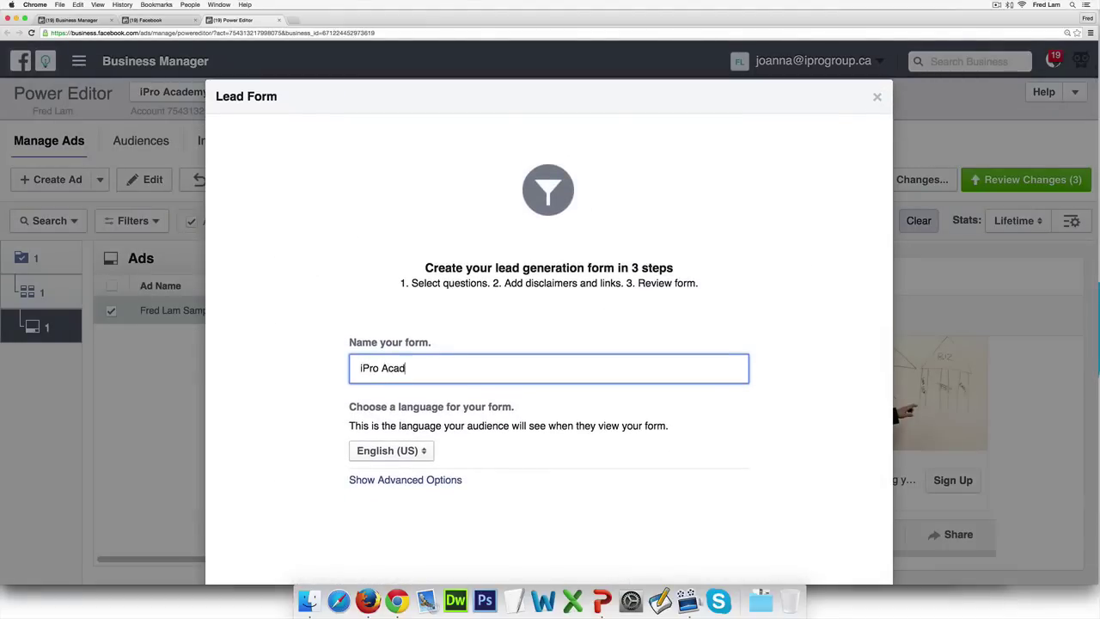
text(emy Webinar Registration - )
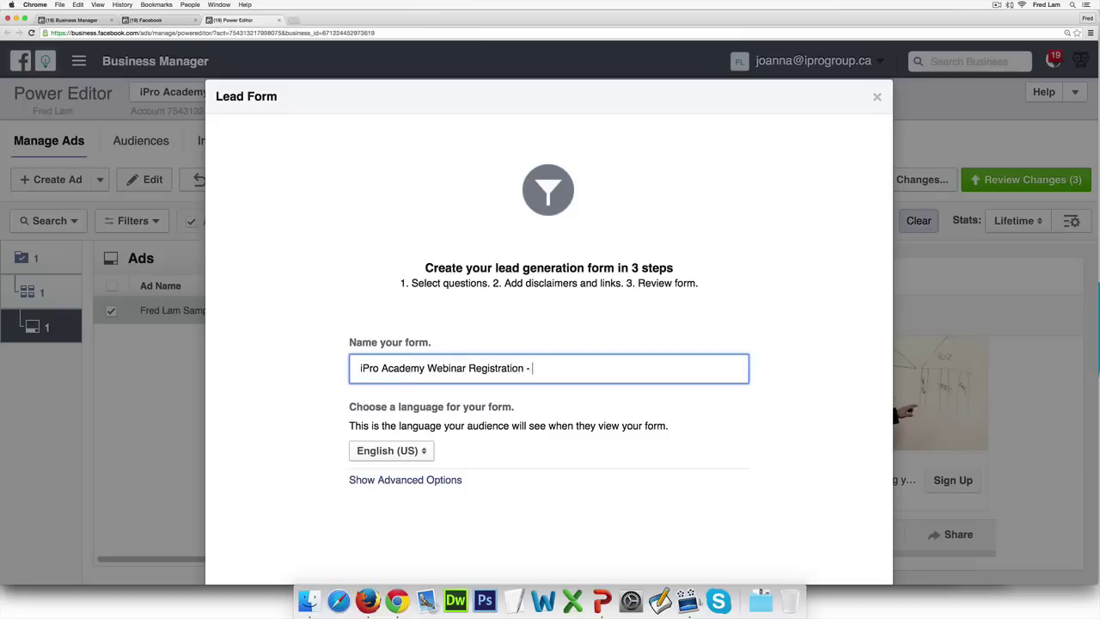
text(Fred Lam Sample)
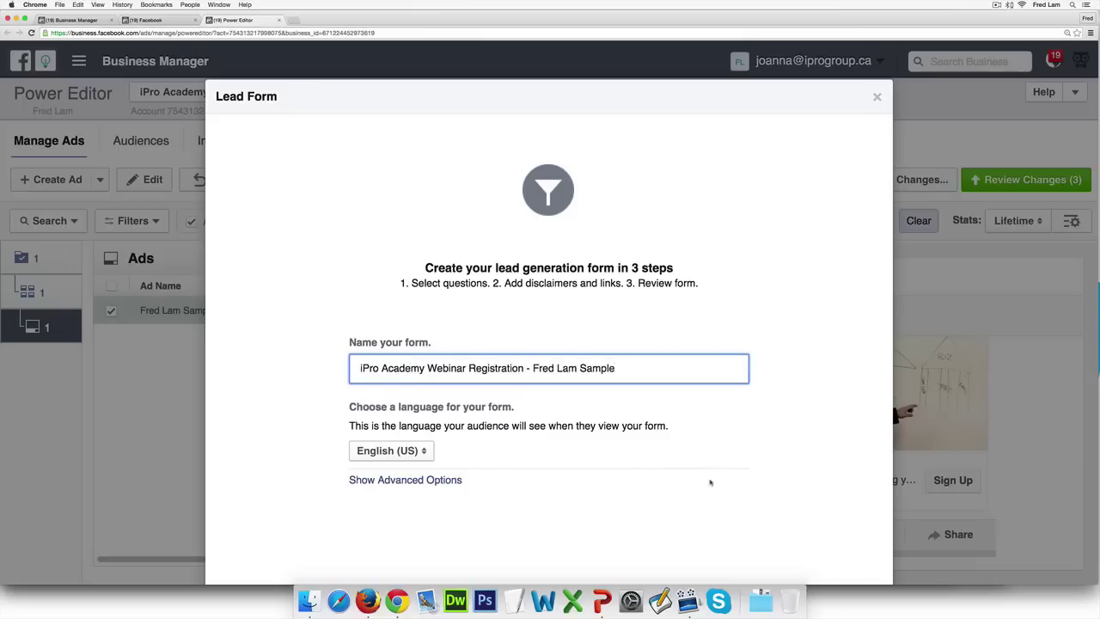
click(862, 563)
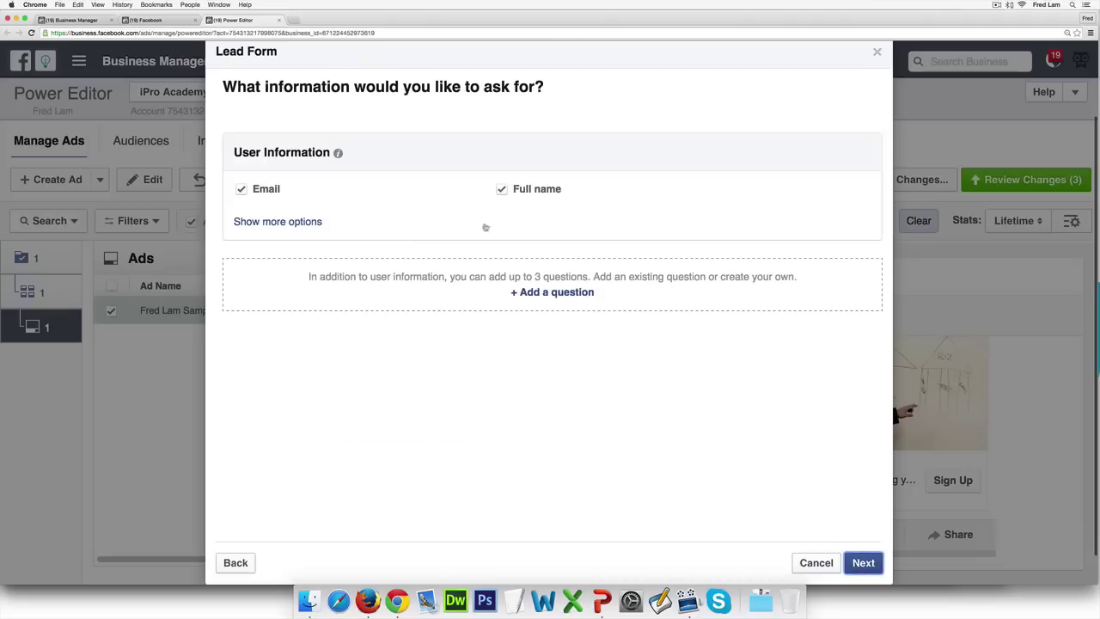
Step: Ask for First Name instead of Full name in the lead form and proceed to its privacy policy link
click(502, 189)
click(288, 225)
click(241, 270)
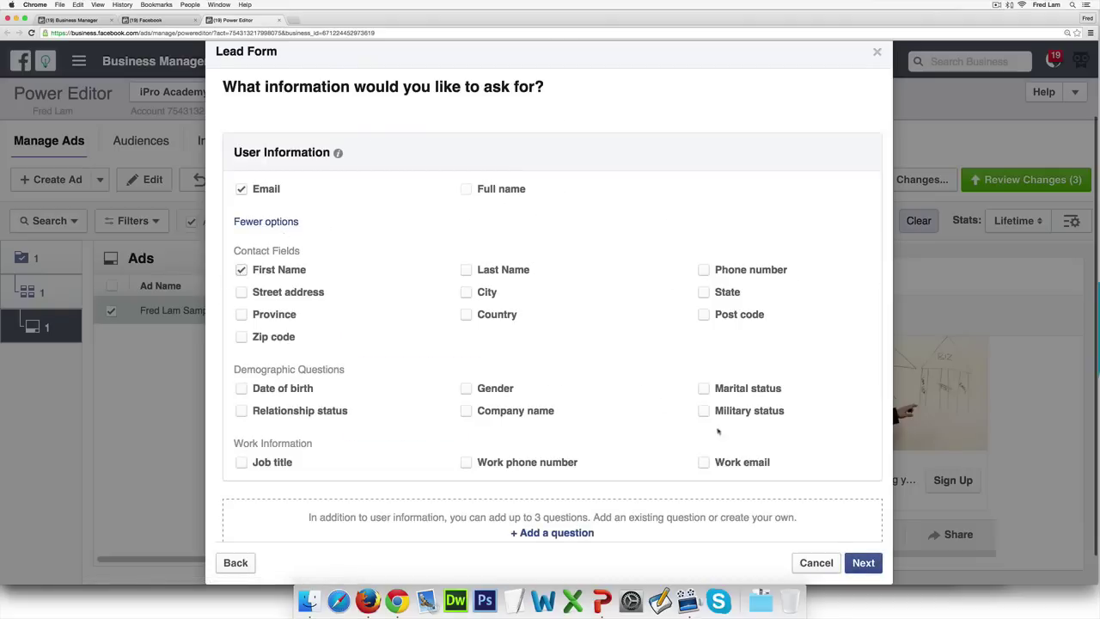
click(863, 562)
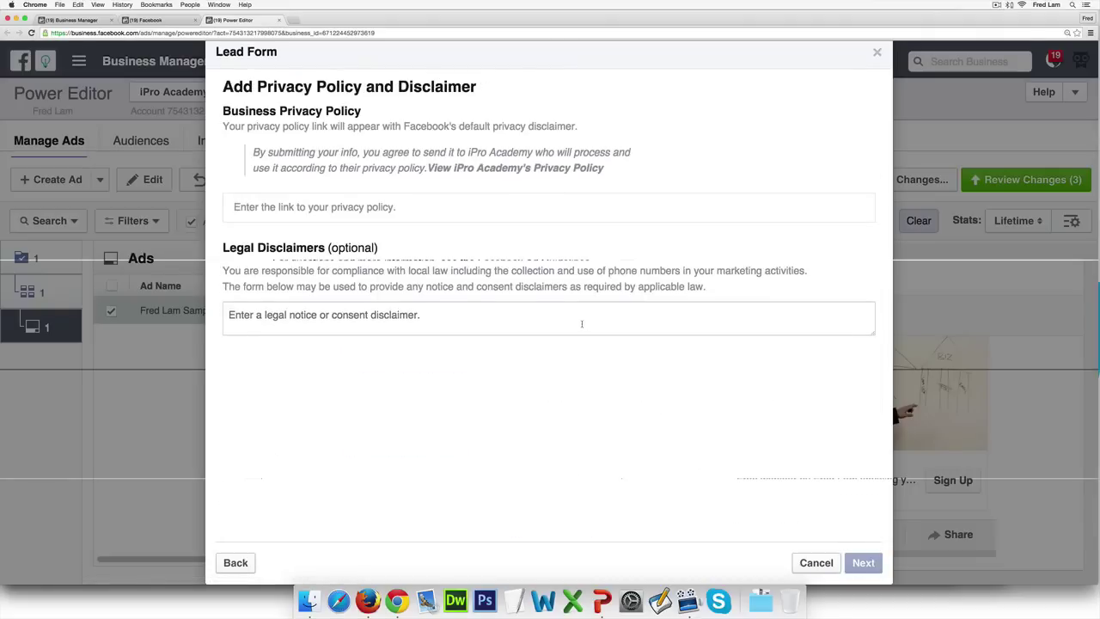
click(478, 213)
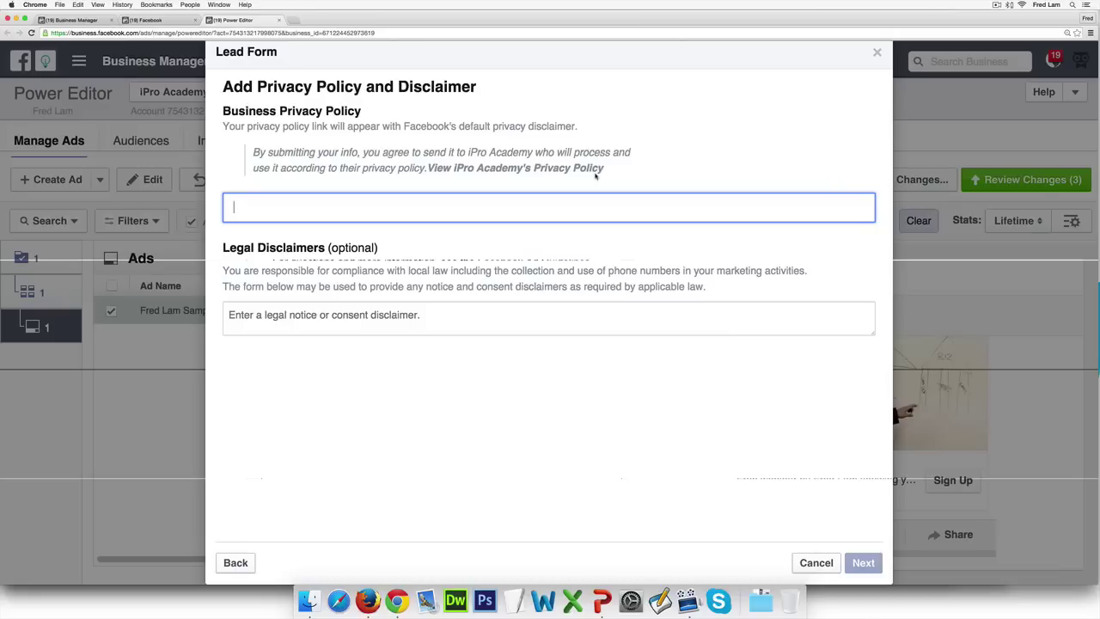
Step: Open iproacademy.com in a new tab and copy the address of its Privacy Policy link
click(294, 21)
text(iproacademy.com)
key(Return)
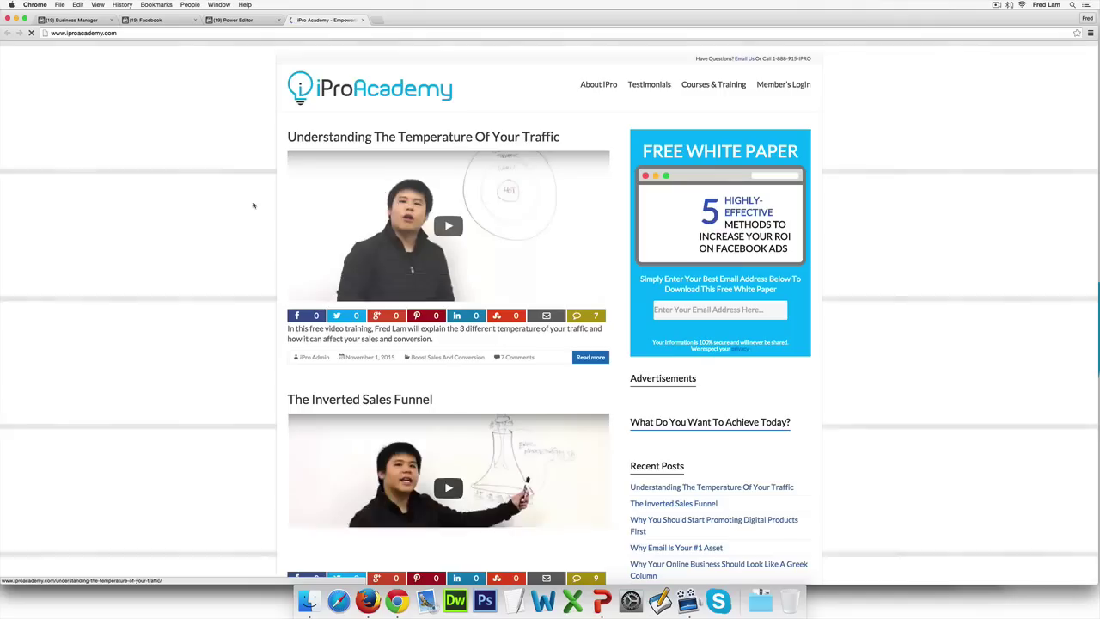
scroll(245, 215, down, 20)
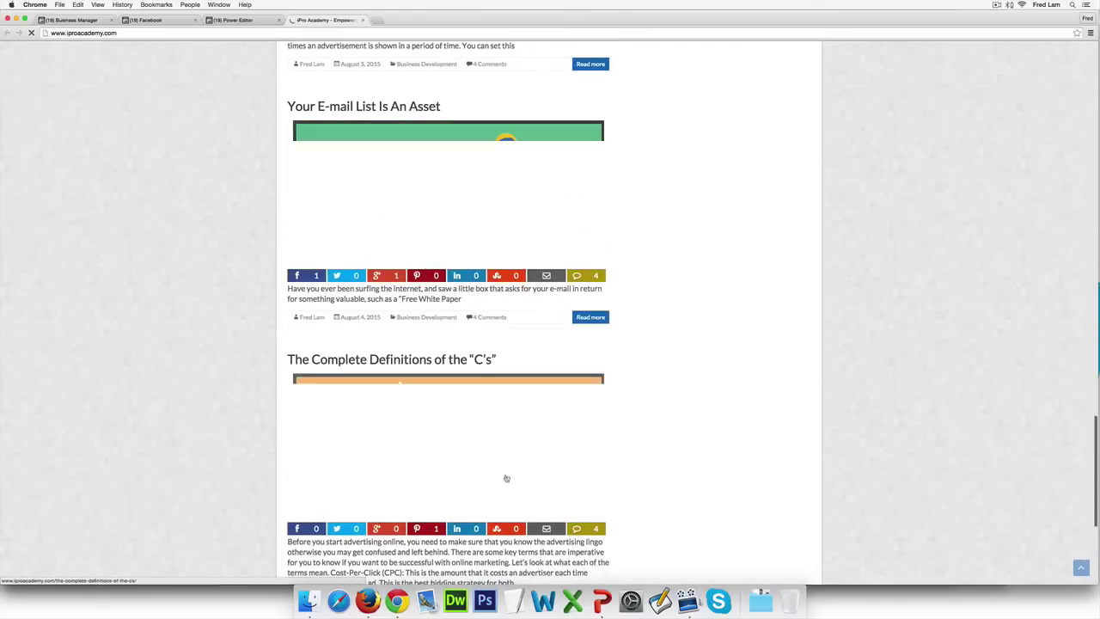
scroll(506, 479, down, 5)
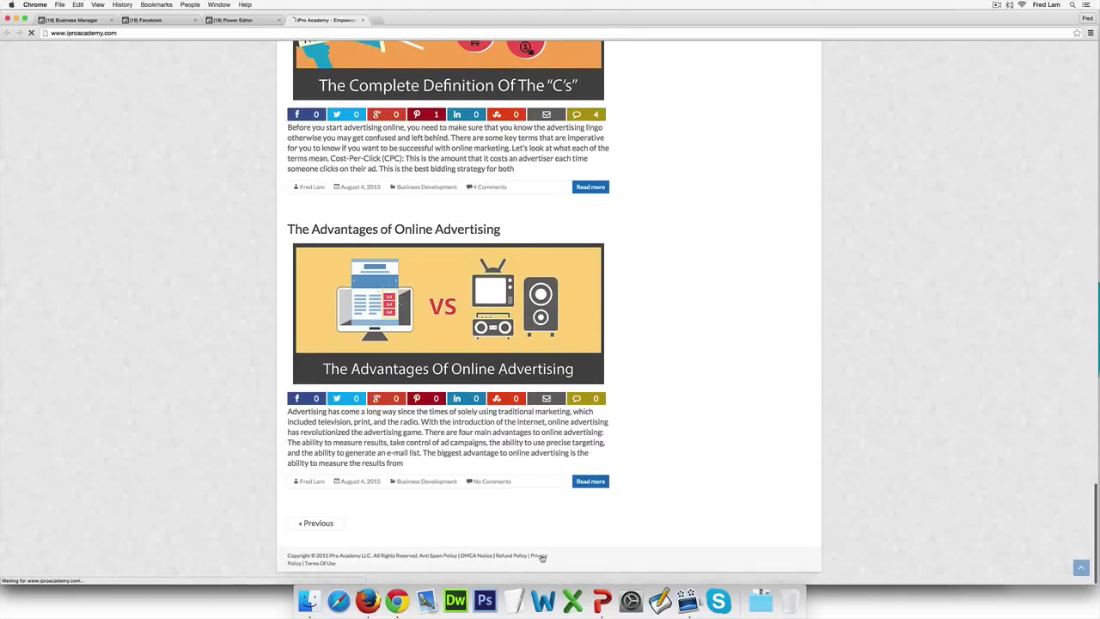
right_click(544, 557)
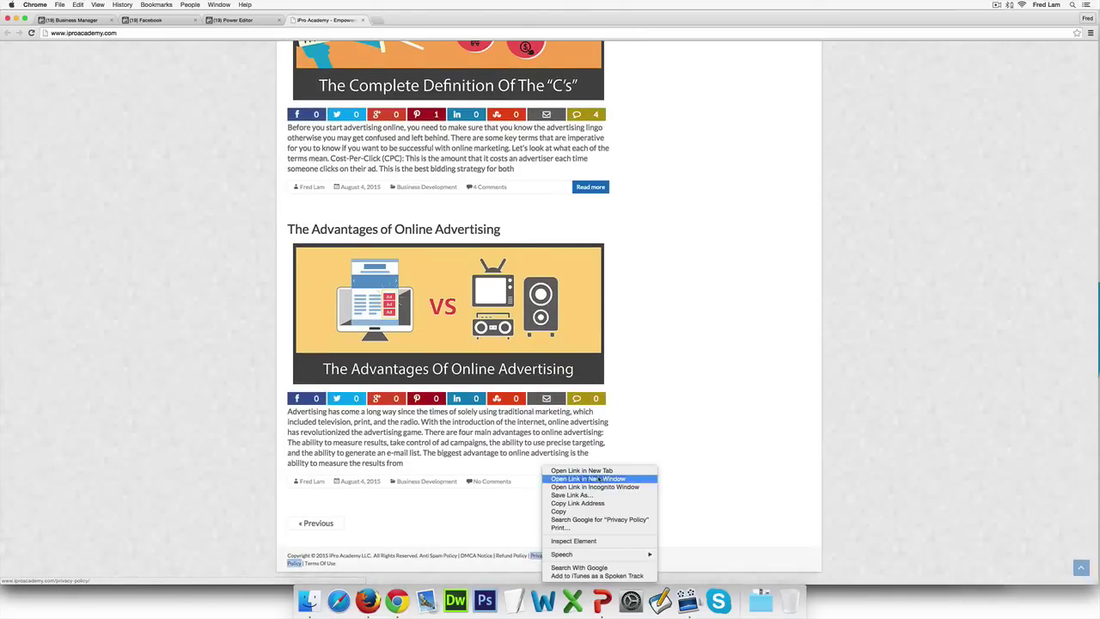
click(577, 503)
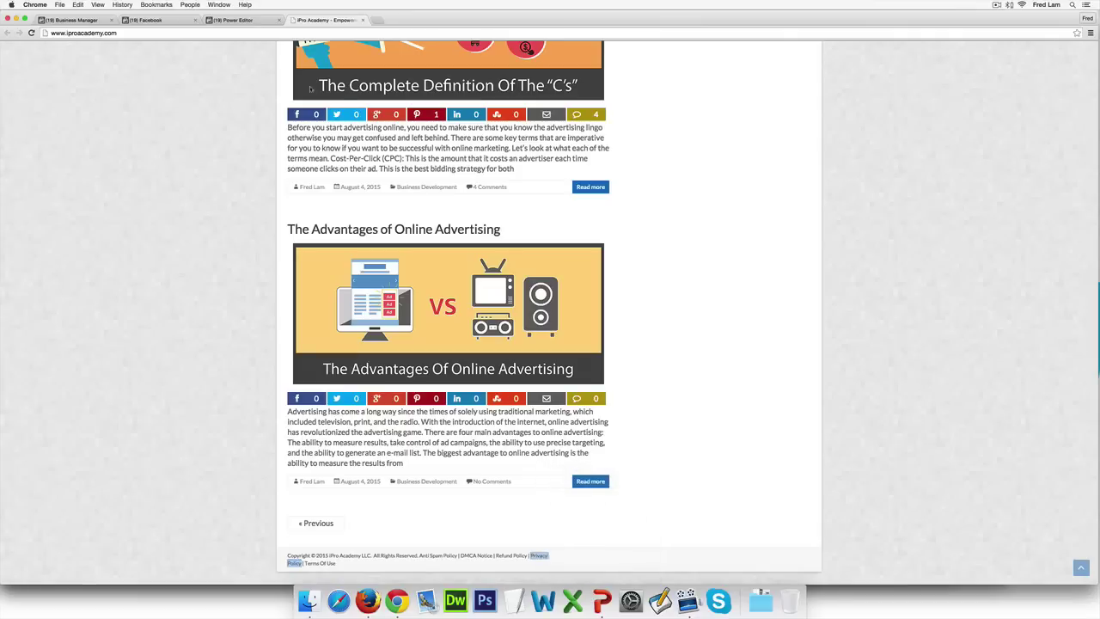
Step: Back in Power Editor, create a lead form named "iPro Academy Webinar -" plus the presenter's full name and "Sample", and proceed to its questions
click(248, 23)
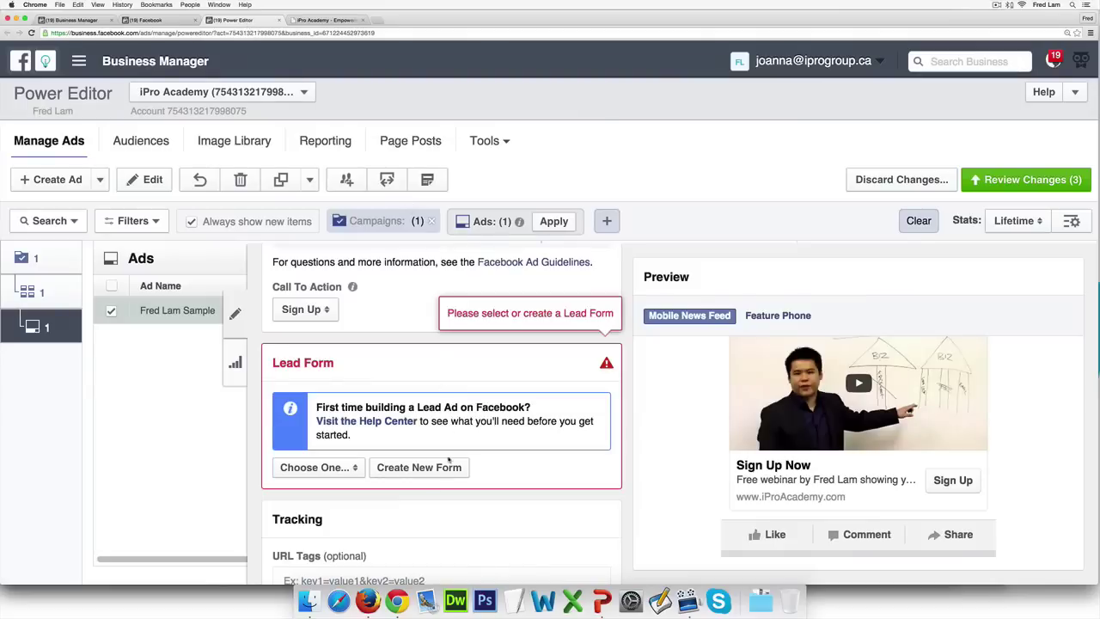
click(430, 466)
click(446, 418)
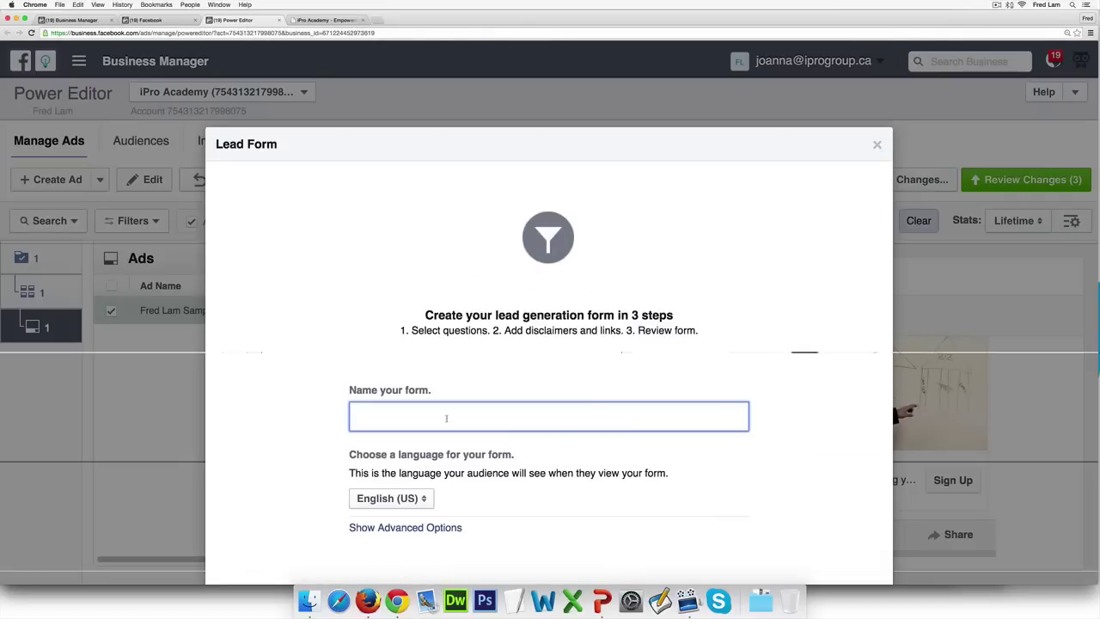
text(iPro Academy Webinar - Fred Lam )
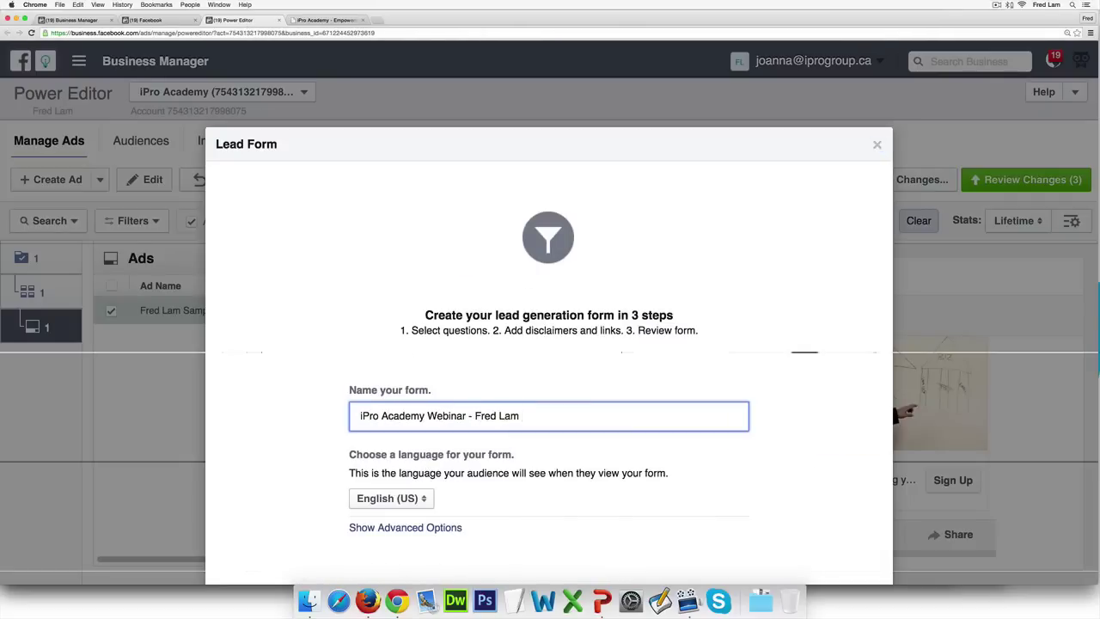
text(Sample)
scroll(849, 550, down, 3)
click(862, 529)
Step: Request Email and First Name instead of Full name in the lead form, and proceed to the privacy policy page
click(502, 154)
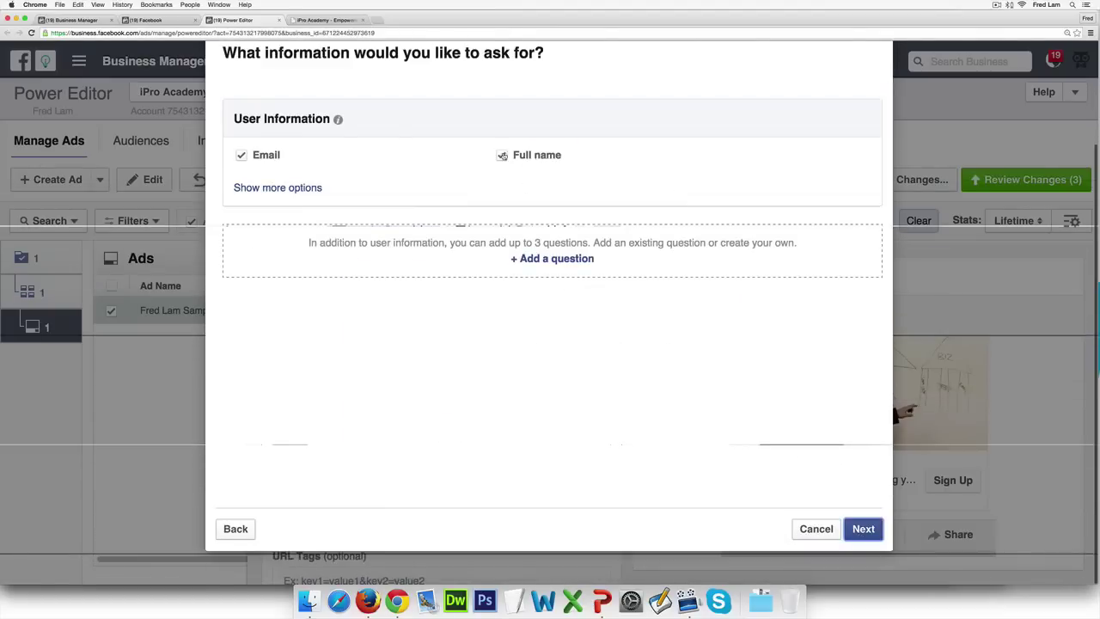
click(276, 188)
click(241, 236)
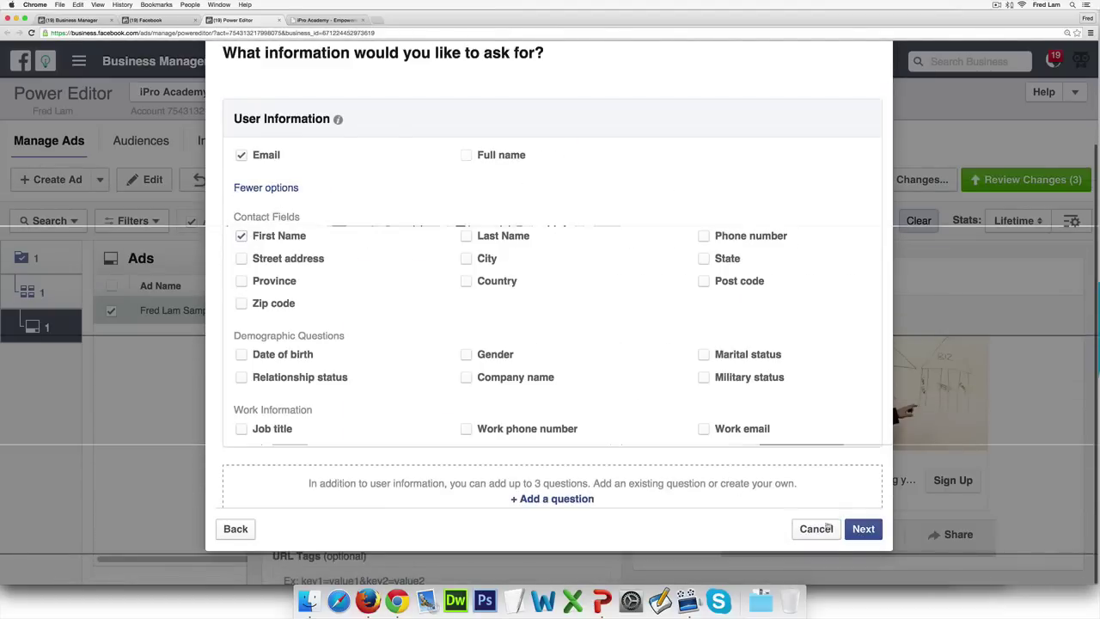
click(862, 529)
click(345, 181)
key(super+v)
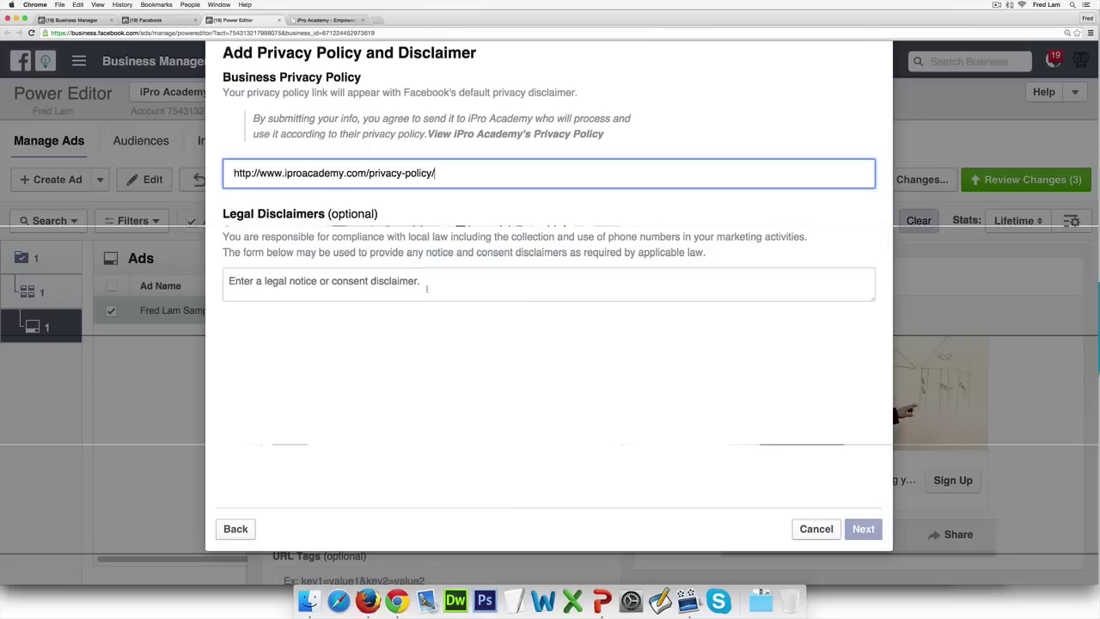
click(429, 292)
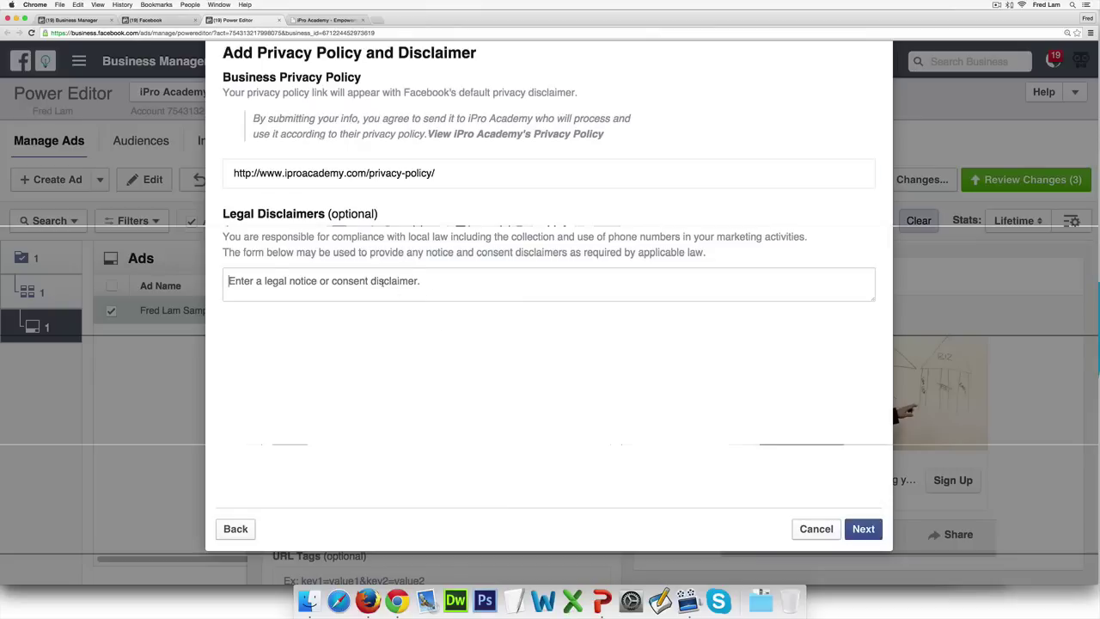
triple_click(365, 173)
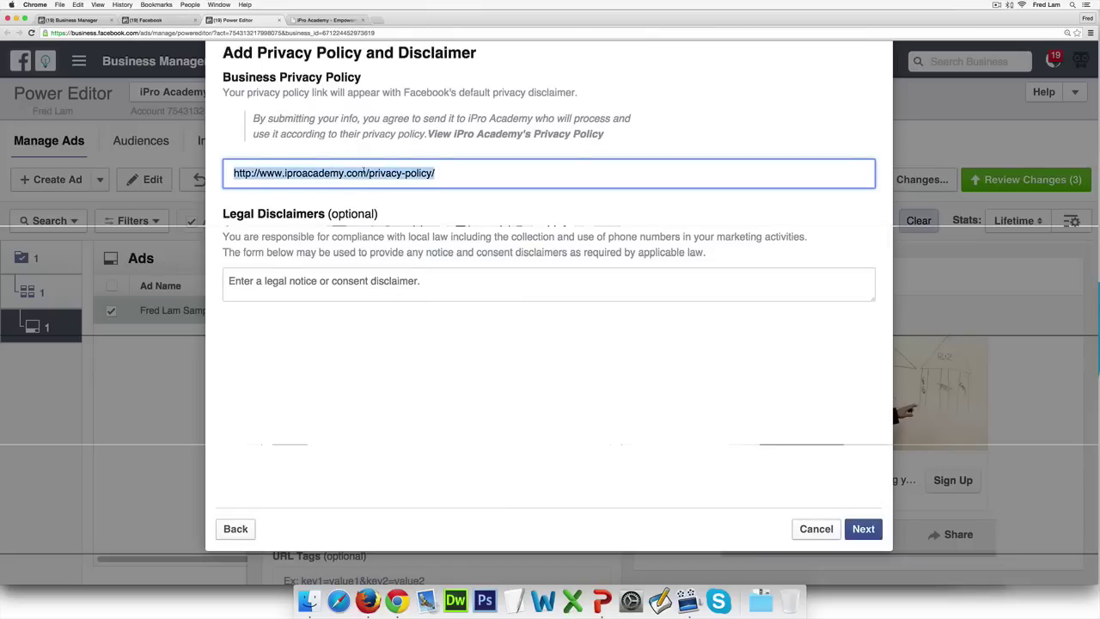
click(368, 599)
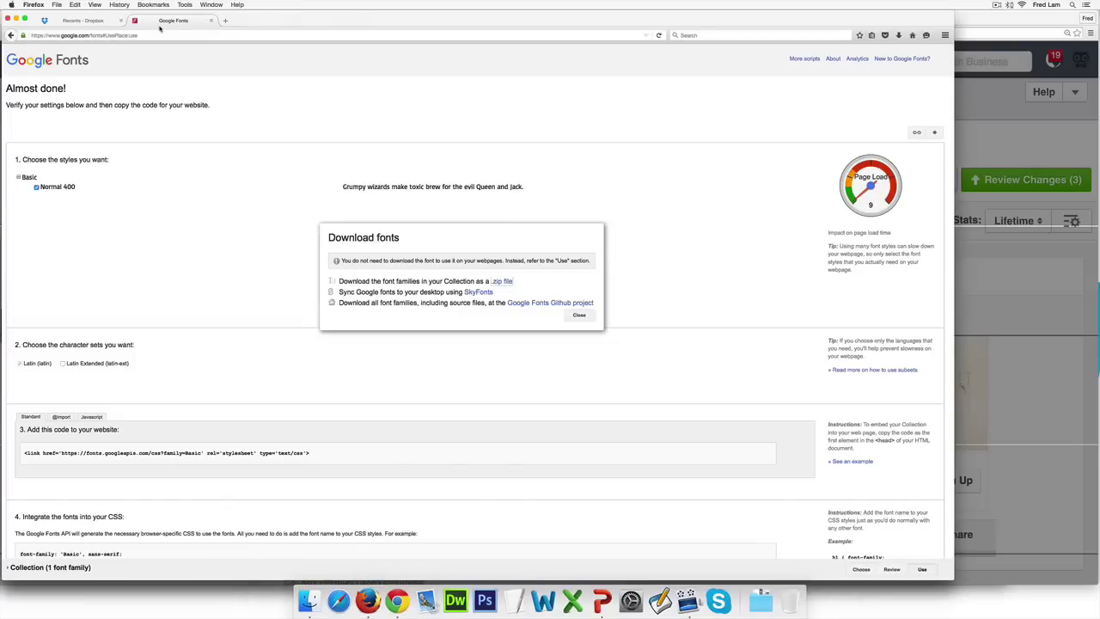
click(225, 20)
key(super+v)
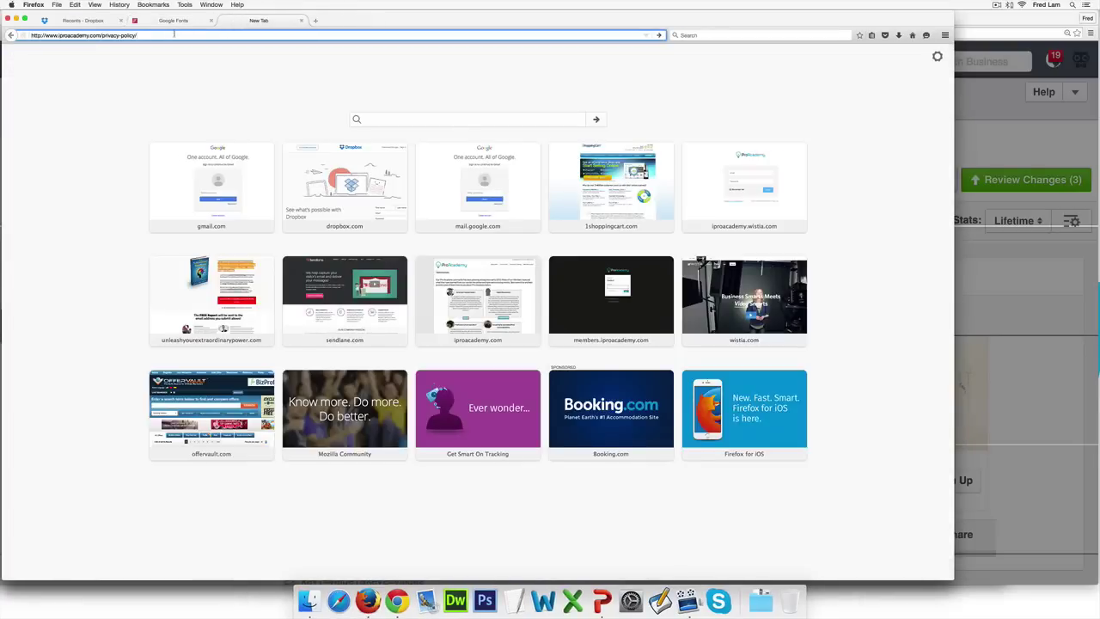
key(Return)
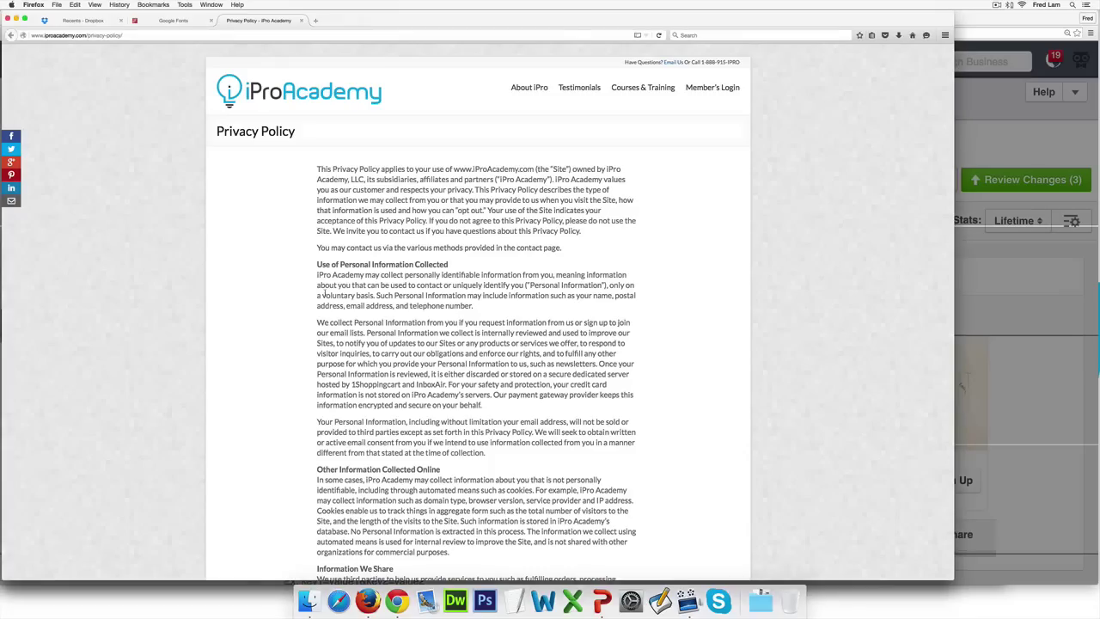
scroll(324, 294, down, 15)
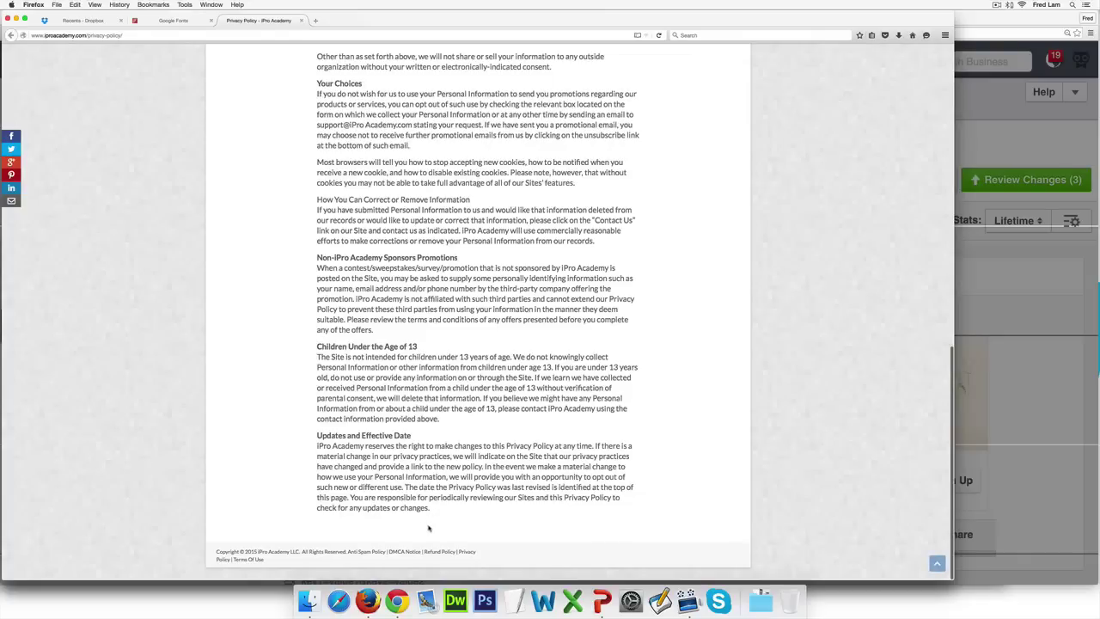
right_click(254, 559)
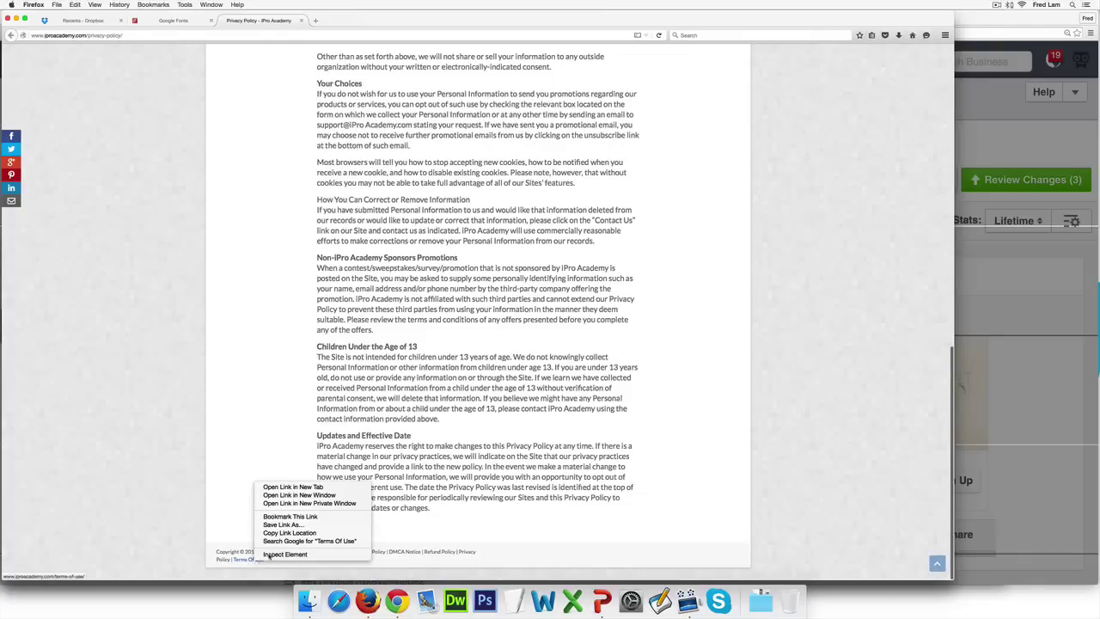
click(346, 533)
key(super+Tab)
text(http://www.iproacademy.com/terms-of-use/)
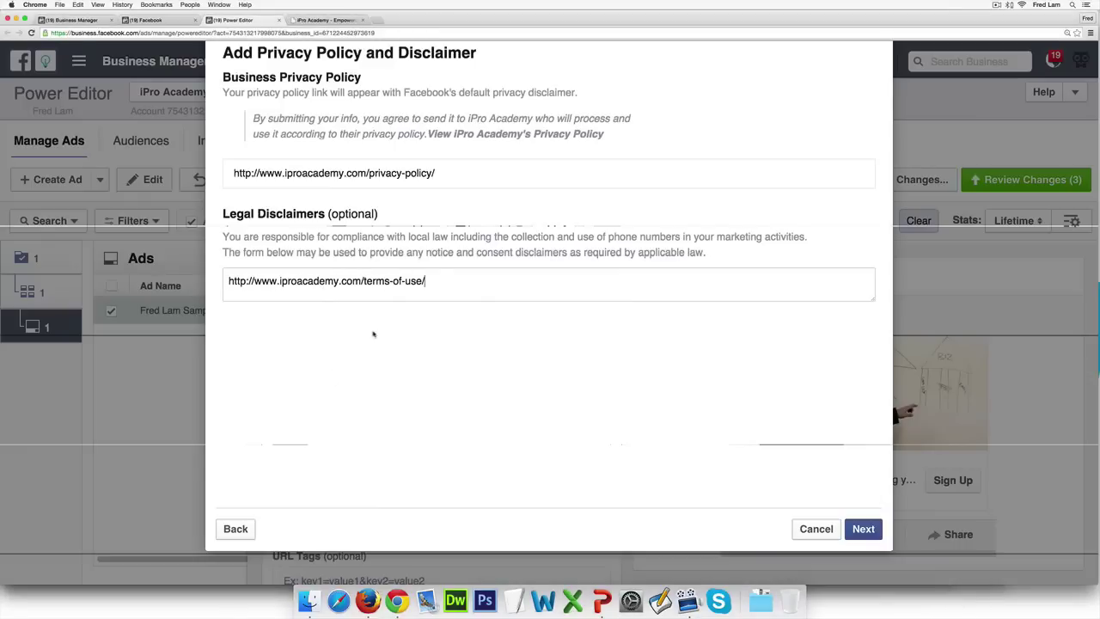
click(862, 529)
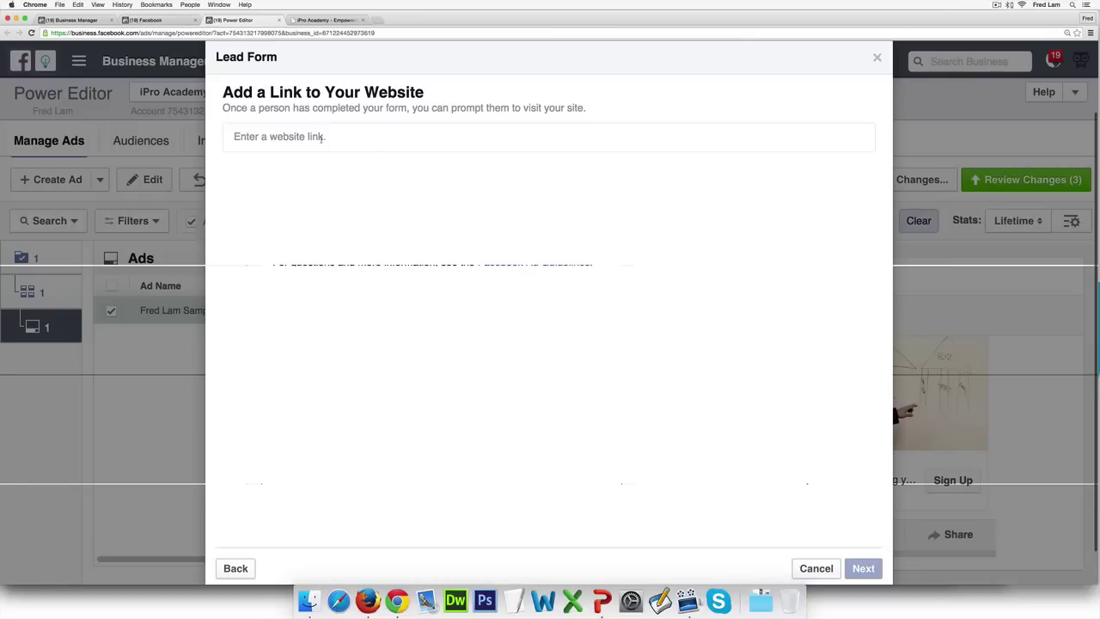
click(321, 138)
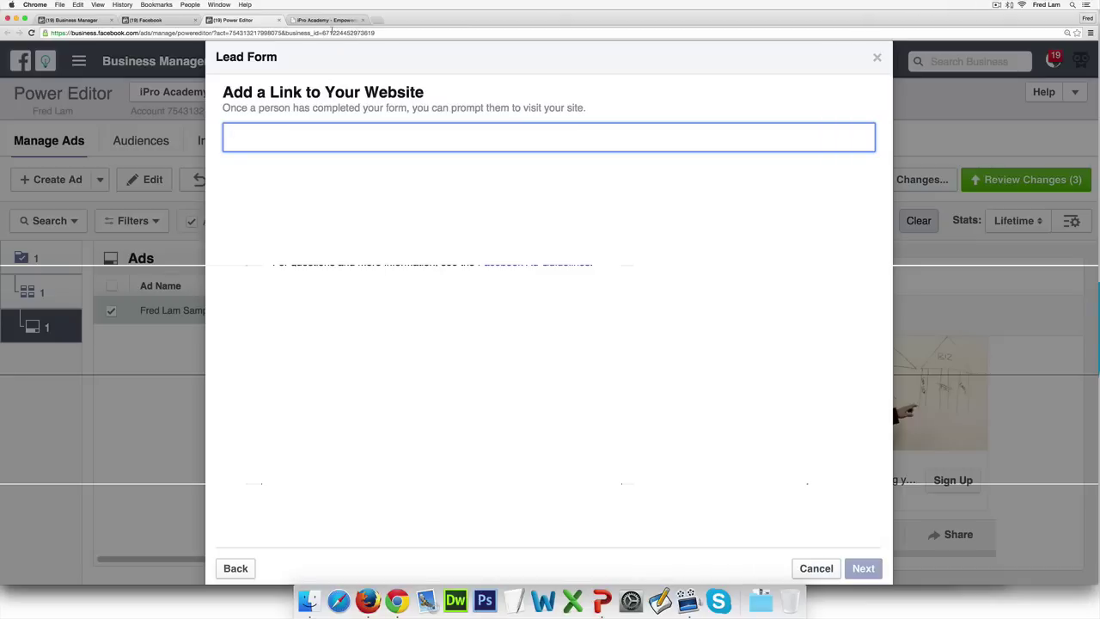
Step: Switch to Firefox, enter iproacademy.com/fbwebinar as the address in a new tab, and select it
click(375, 21)
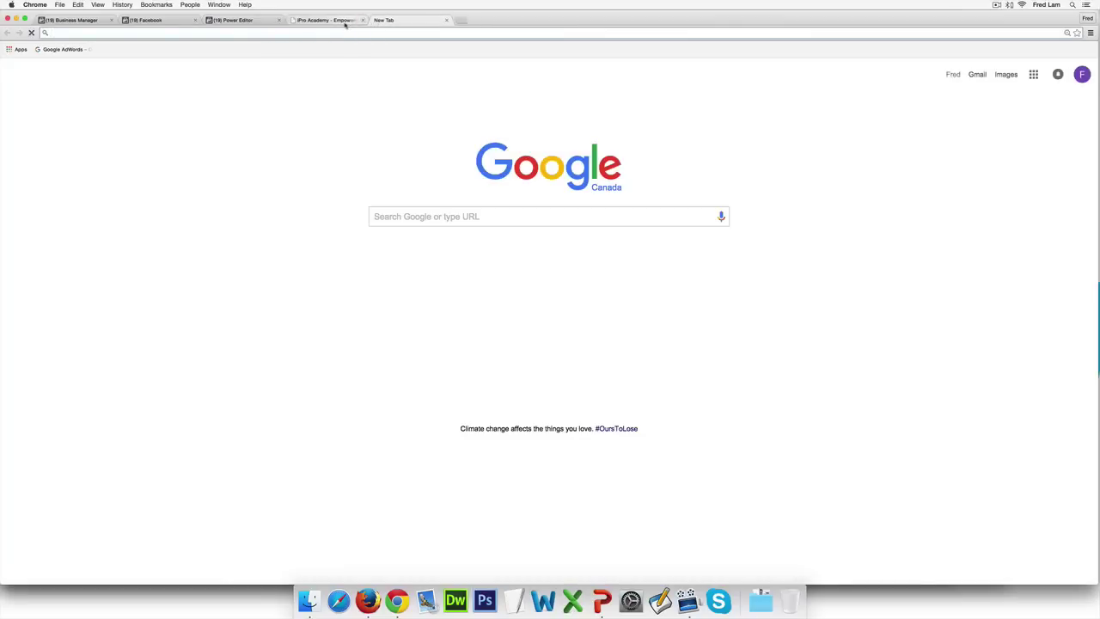
key(super+Tab)
click(315, 21)
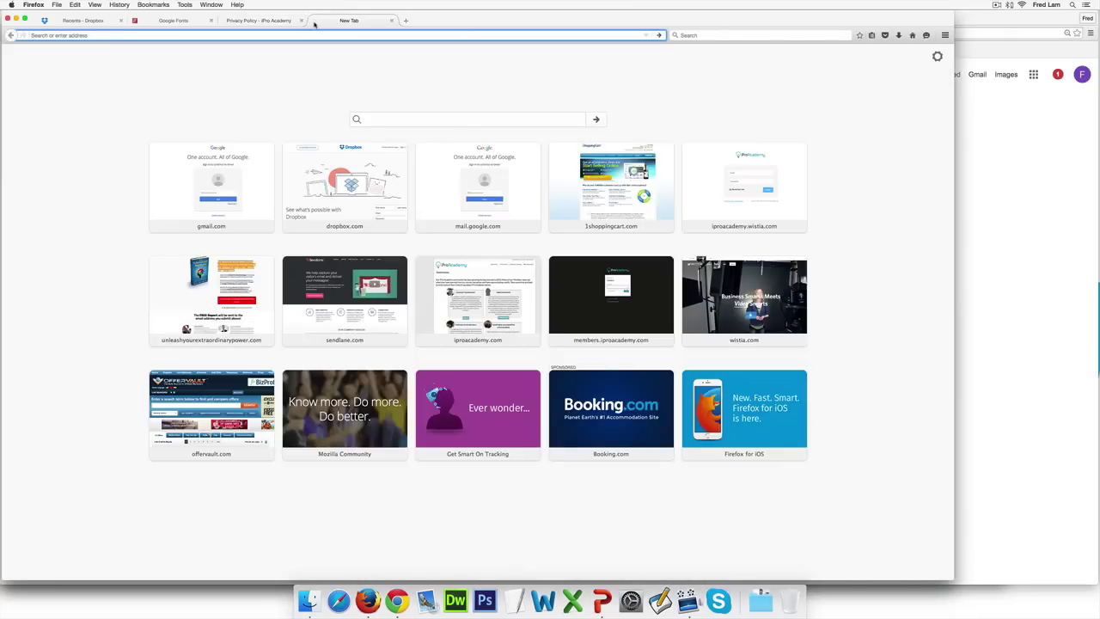
text(iproacademy.wistia)
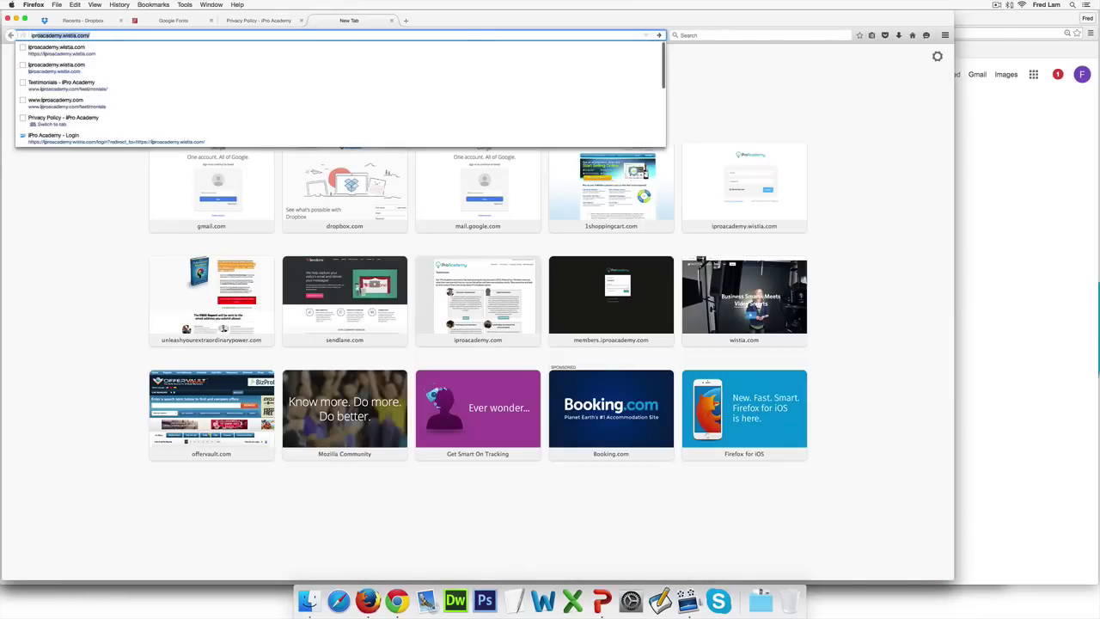
key(BackSpace)
key(BackSpace)
key(BackSpace)
key(BackSpace)
key(BackSpace)
key(BackSpace)
key(BackSpace)
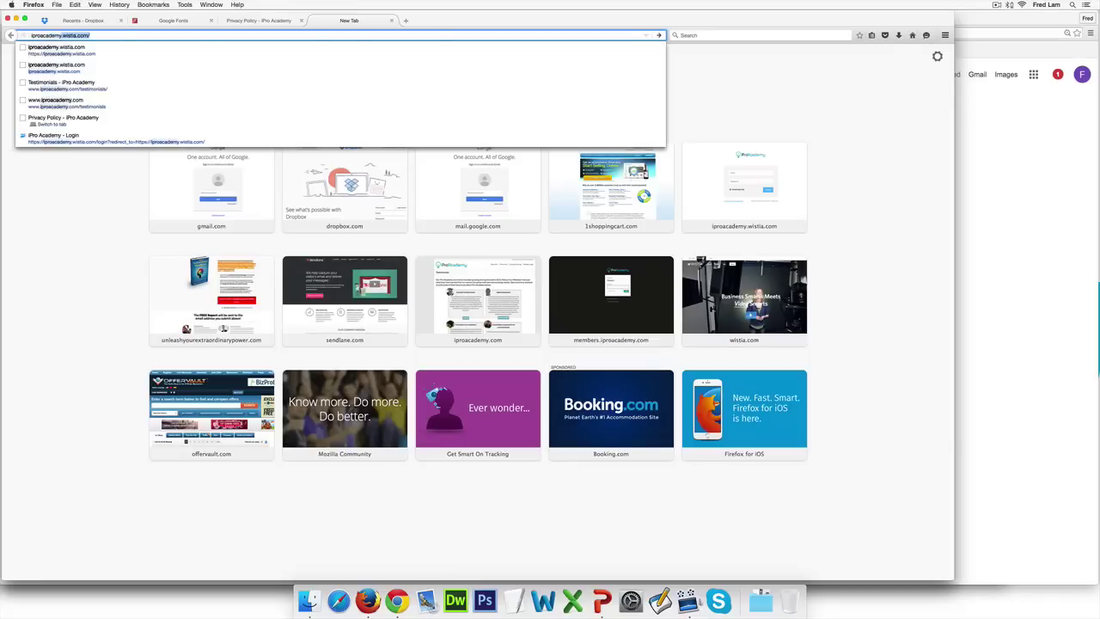
text(com/fbwebinar)
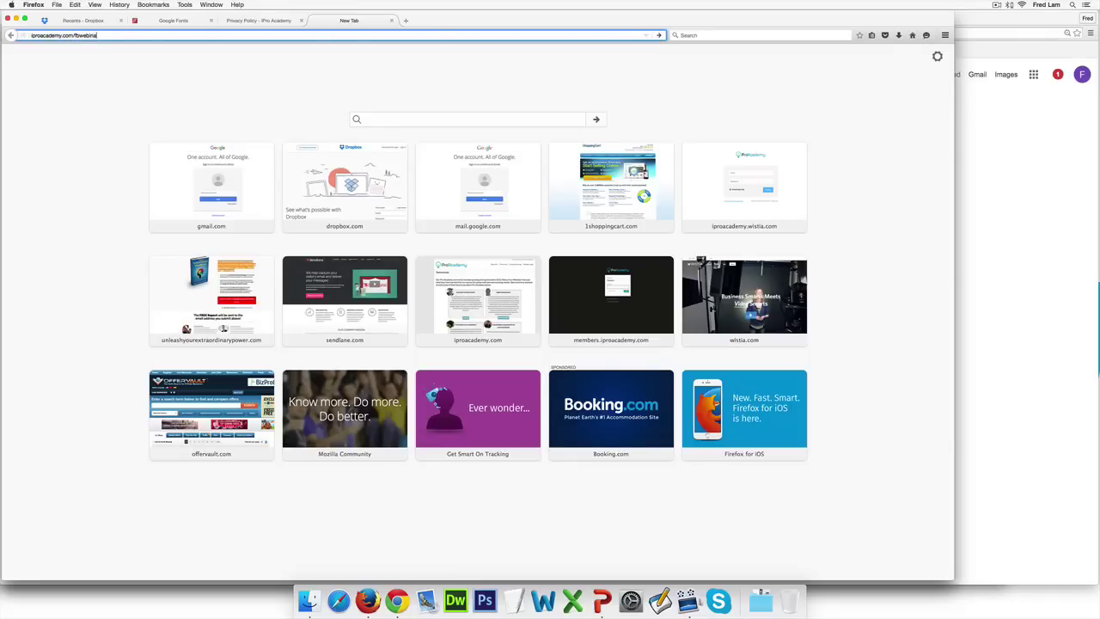
key(super+a)
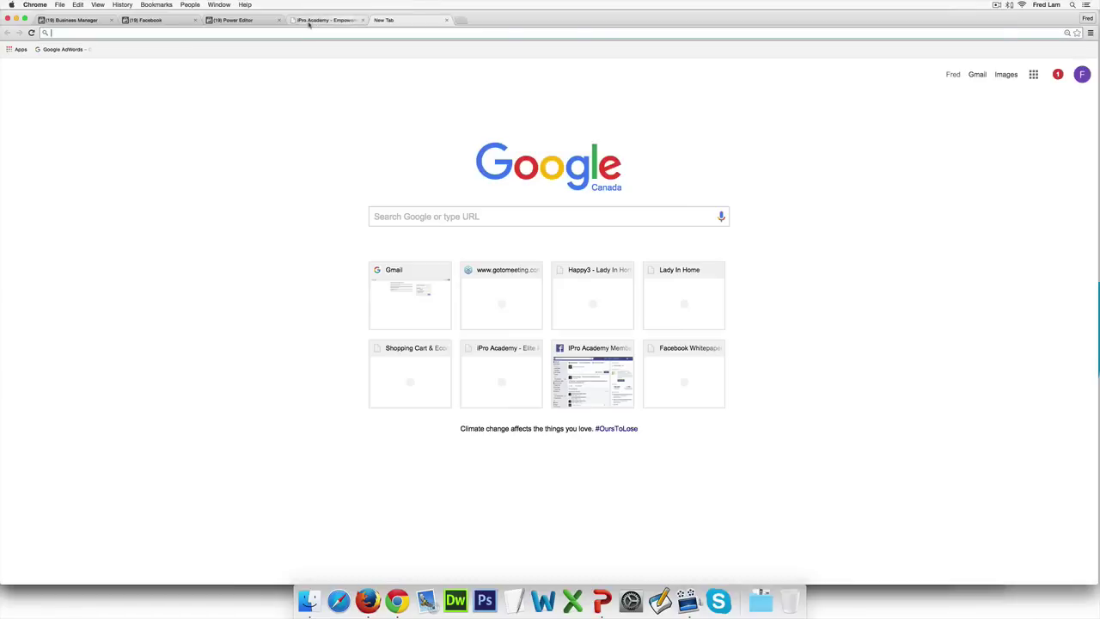
Step: Return to Power Editor in Chrome and reopen the sample ad for editing at its Lead Form section
click(311, 21)
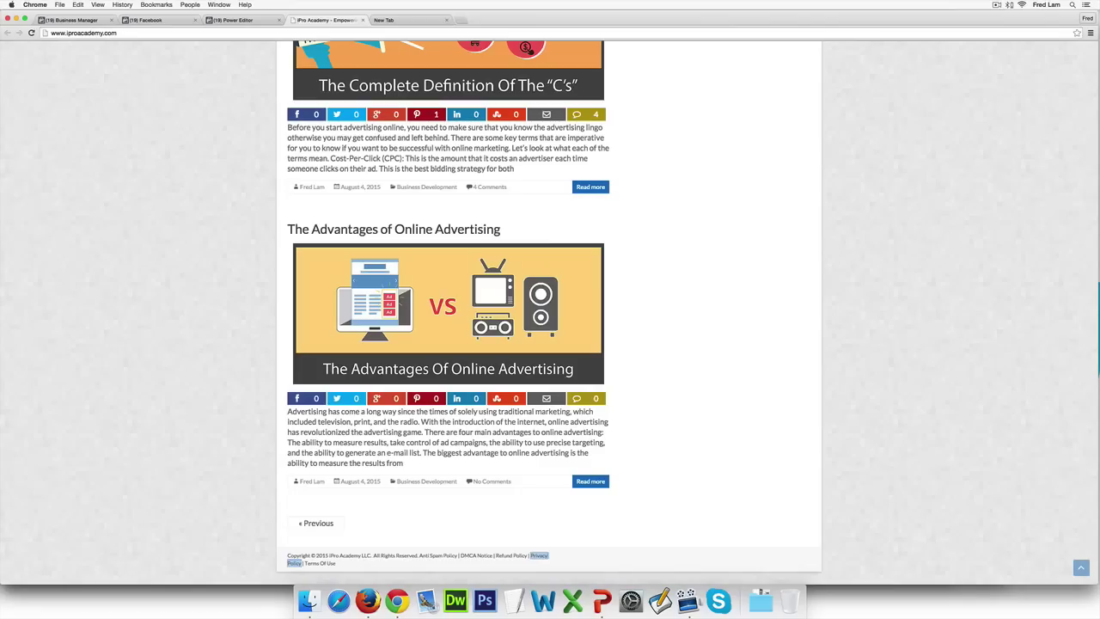
click(243, 17)
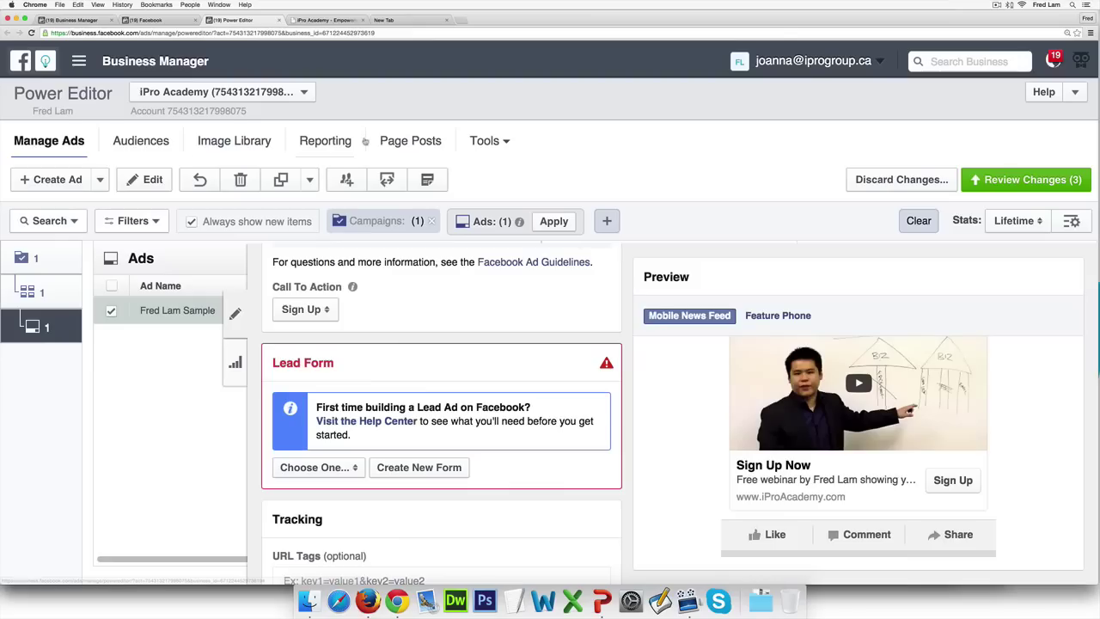
click(335, 140)
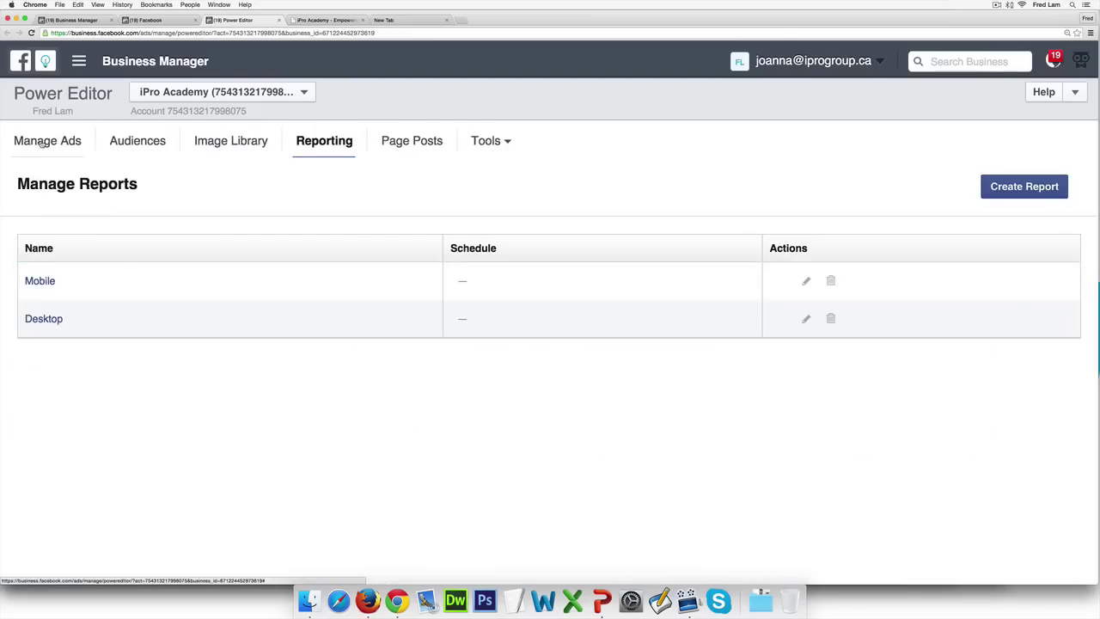
click(57, 143)
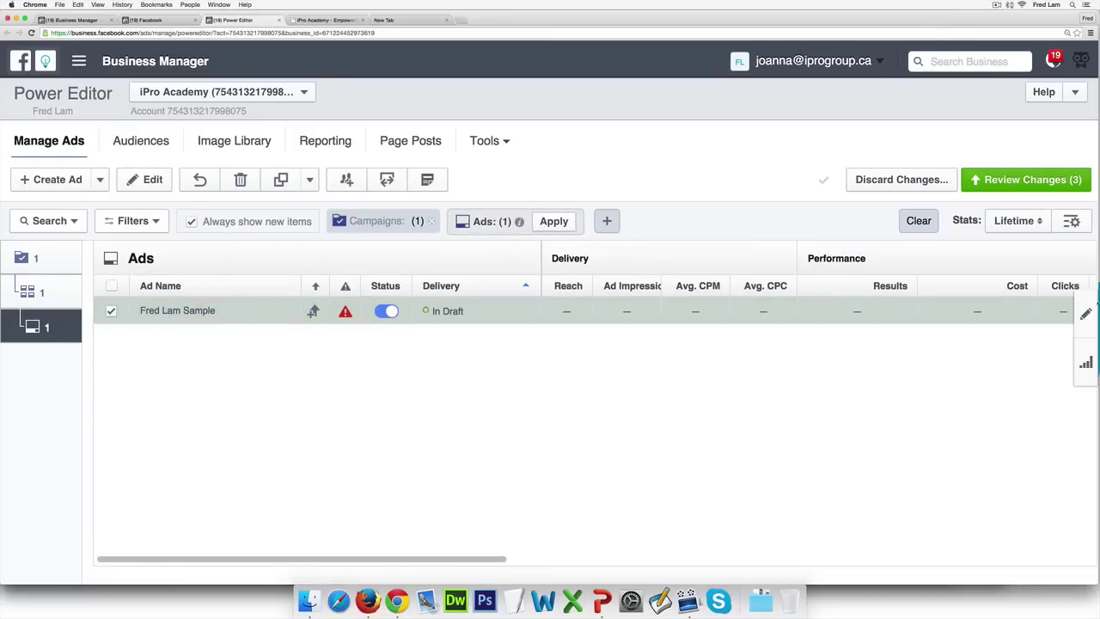
click(1086, 314)
scroll(462, 458, down, 10)
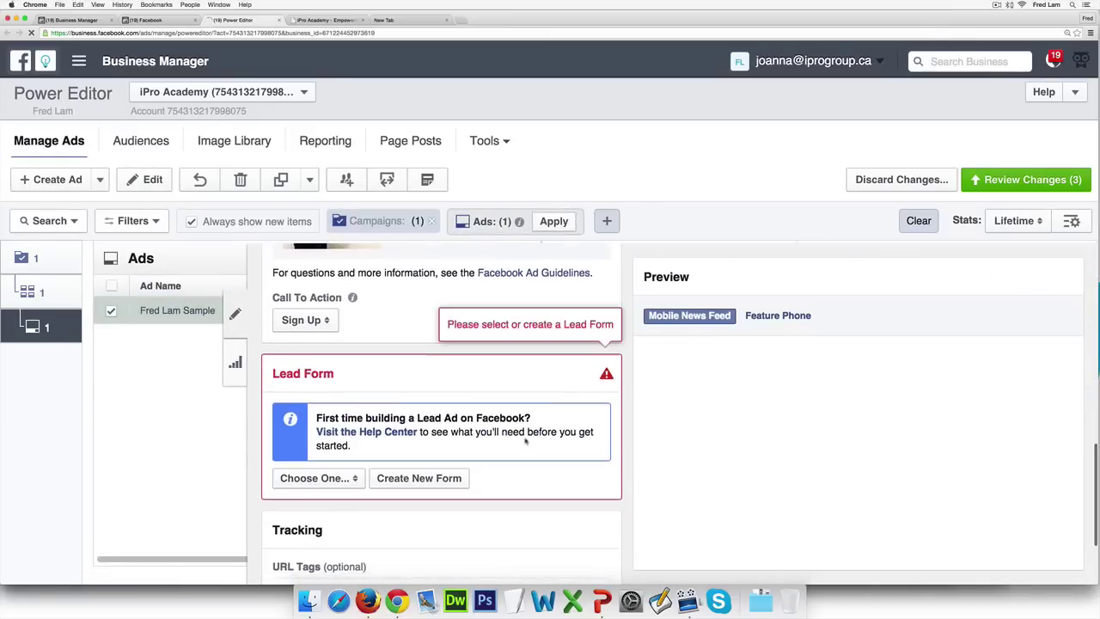
Step: Create a new lead form named "iPro Academy Webinar -" plus the presenter's full name and "Sample", and proceed to its questions
click(461, 458)
click(473, 425)
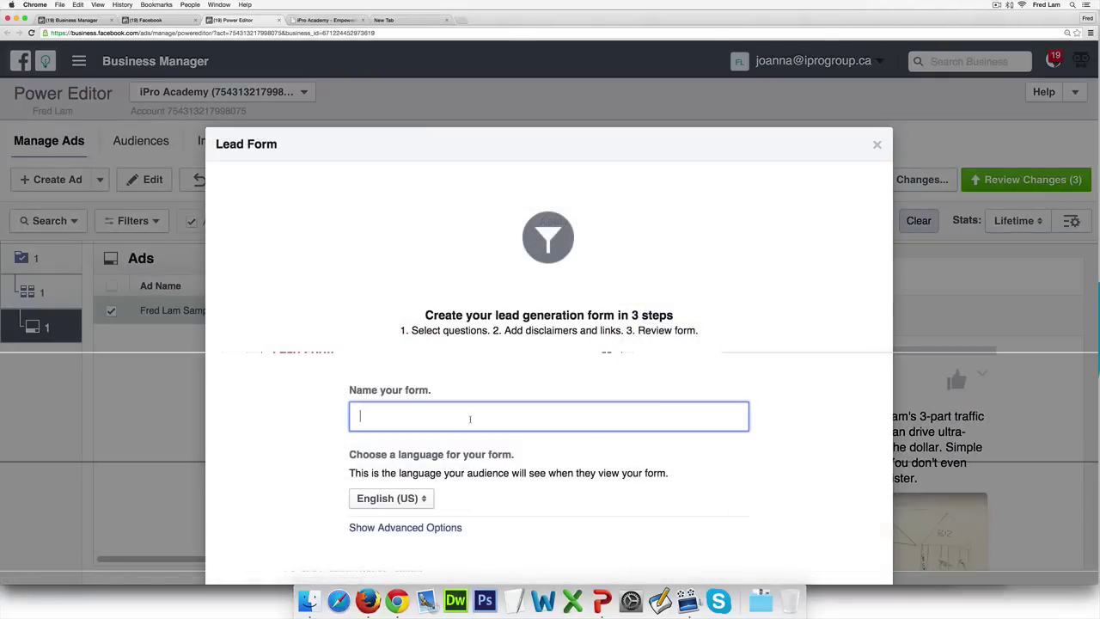
text(iPro Academy We)
key(BackSpace)
key(BackSpace)
text(Webinar)
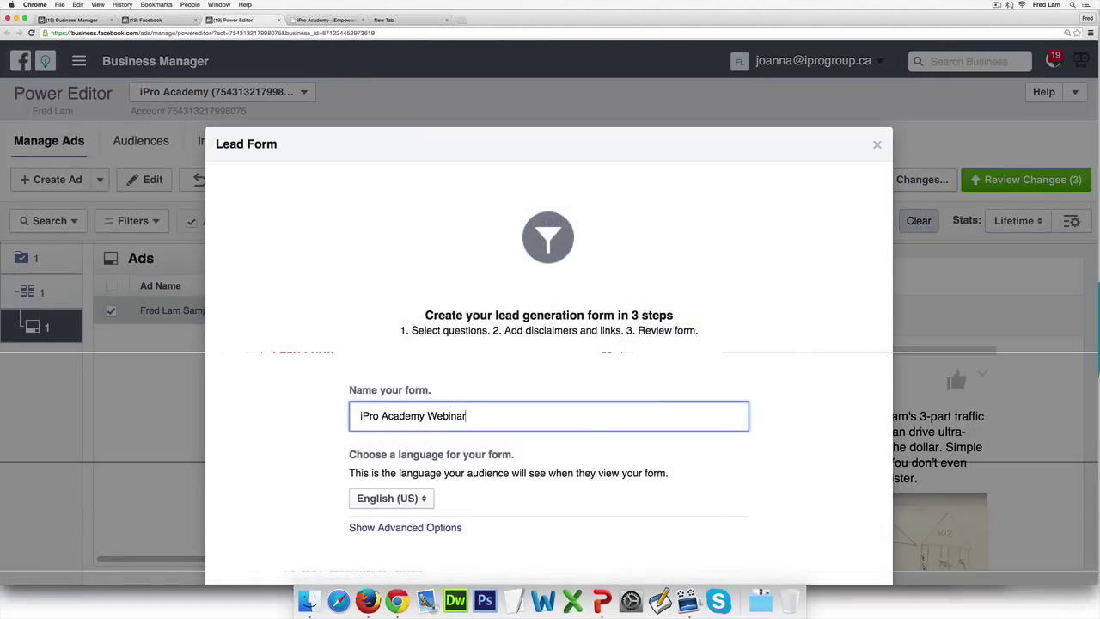
text( - Fred Lam Sample)
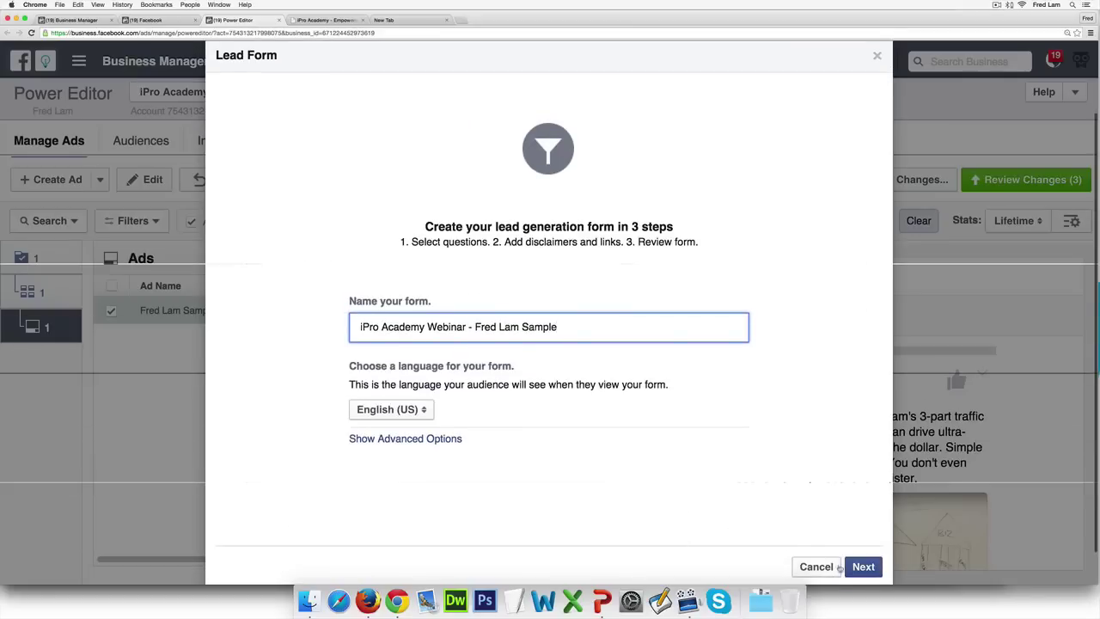
click(859, 566)
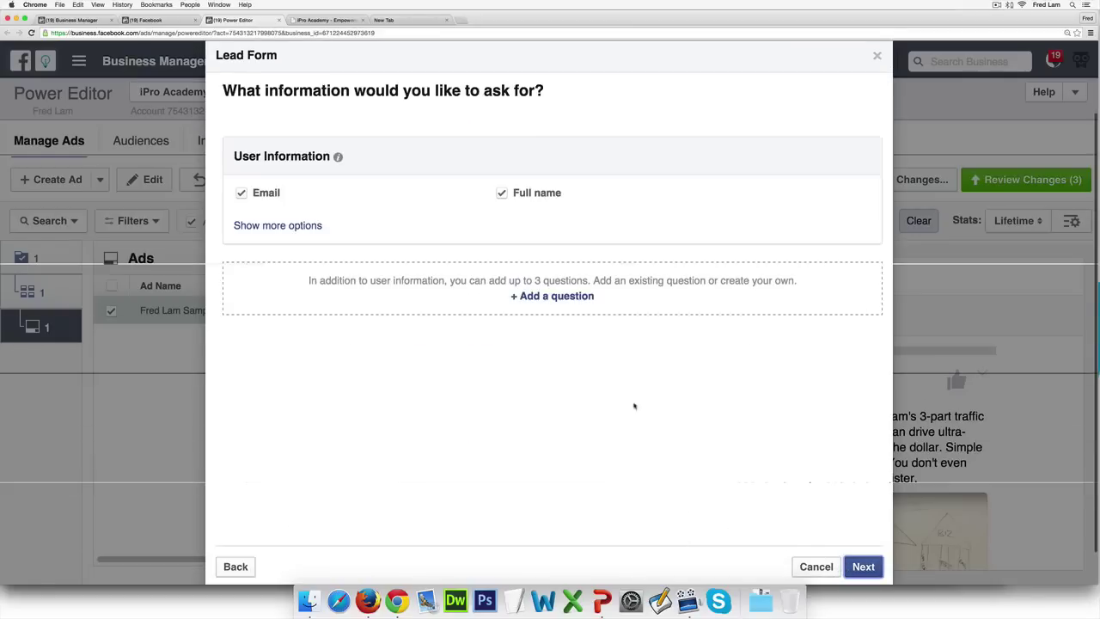
Step: Request First Name instead of Full name alongside Email in the new lead form, and proceed to the privacy policy page
click(501, 192)
click(277, 225)
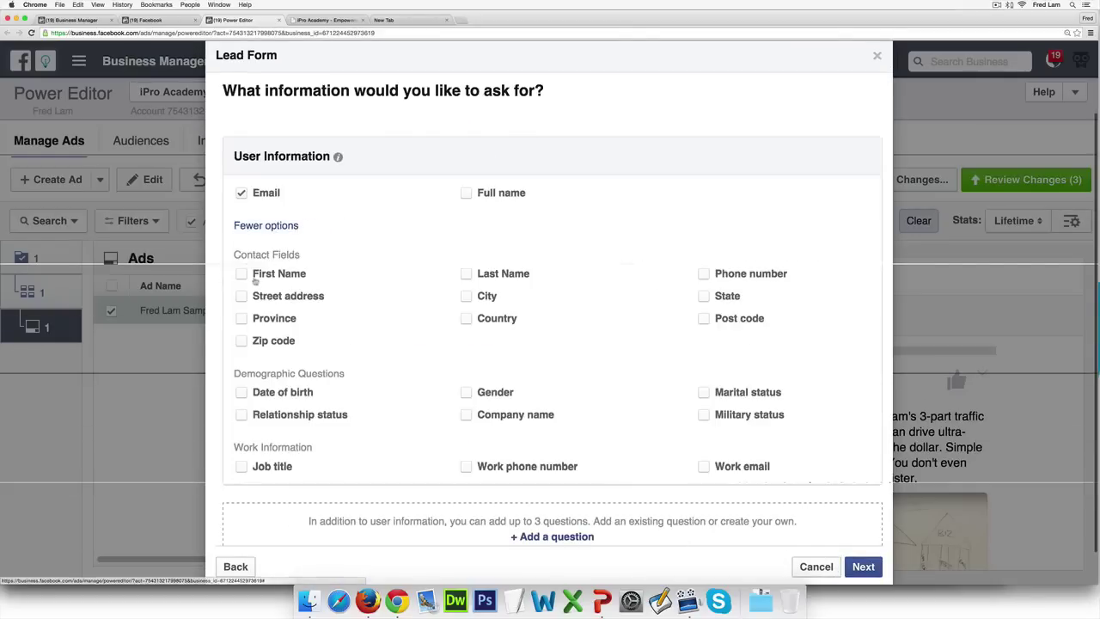
click(242, 273)
click(856, 571)
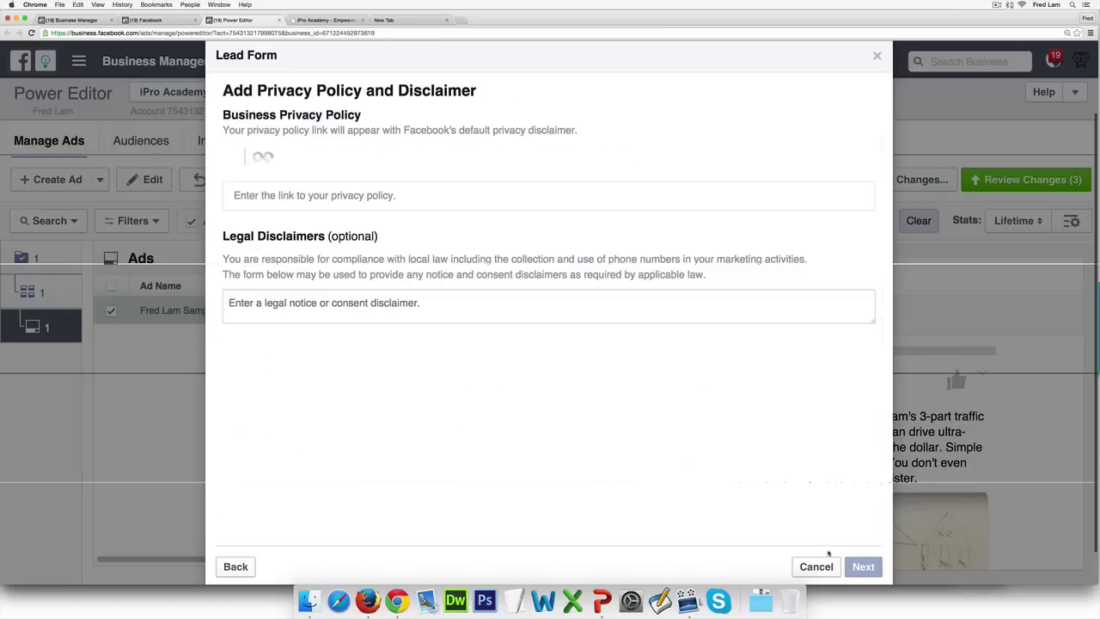
click(371, 213)
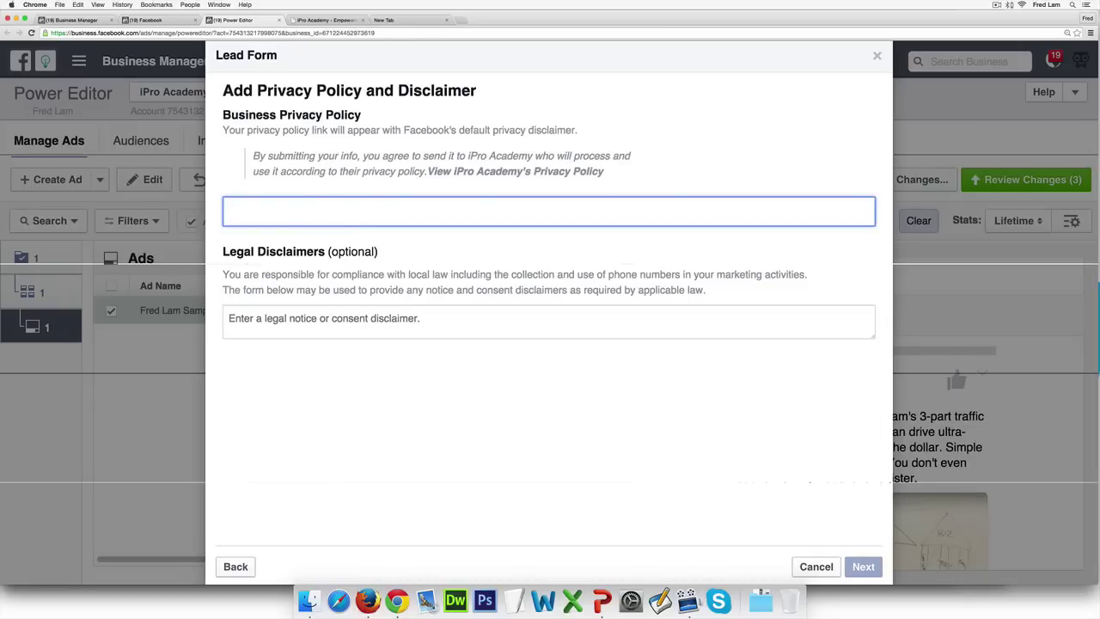
text(http://www.iProAcademy.com/p)
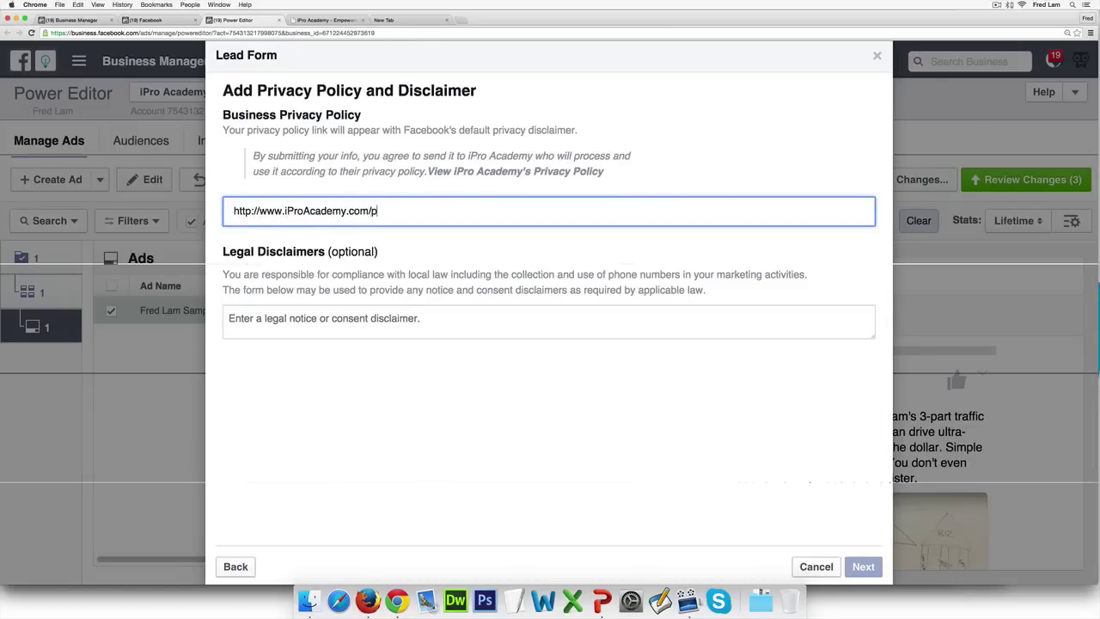
text(rivacy-polic)
text(y)
key(Tab)
key(Tab)
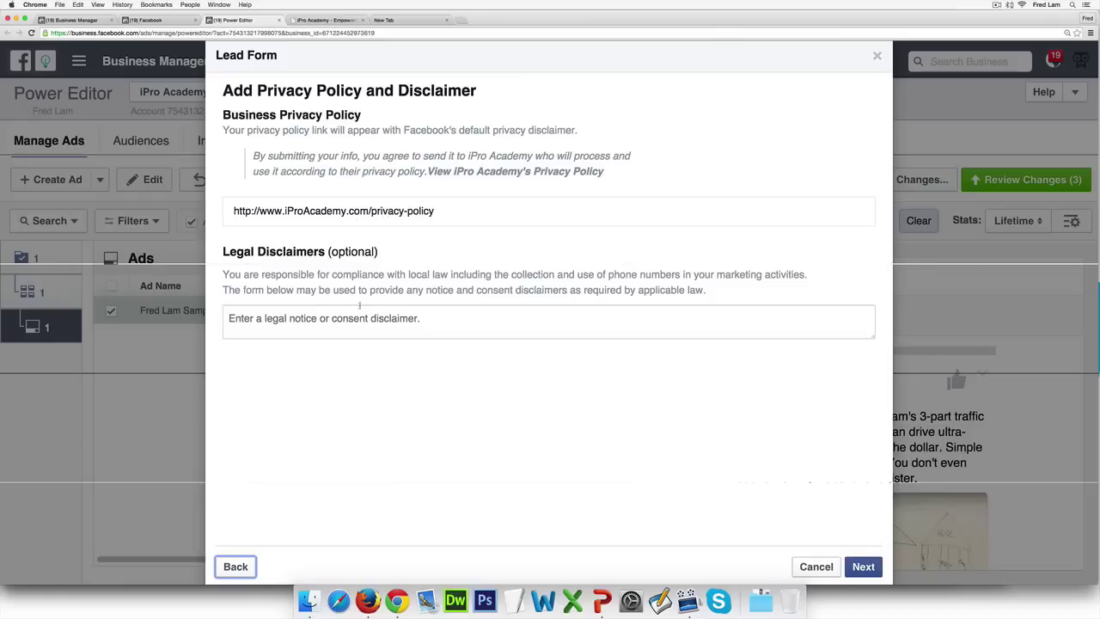
click(359, 307)
text(http://w)
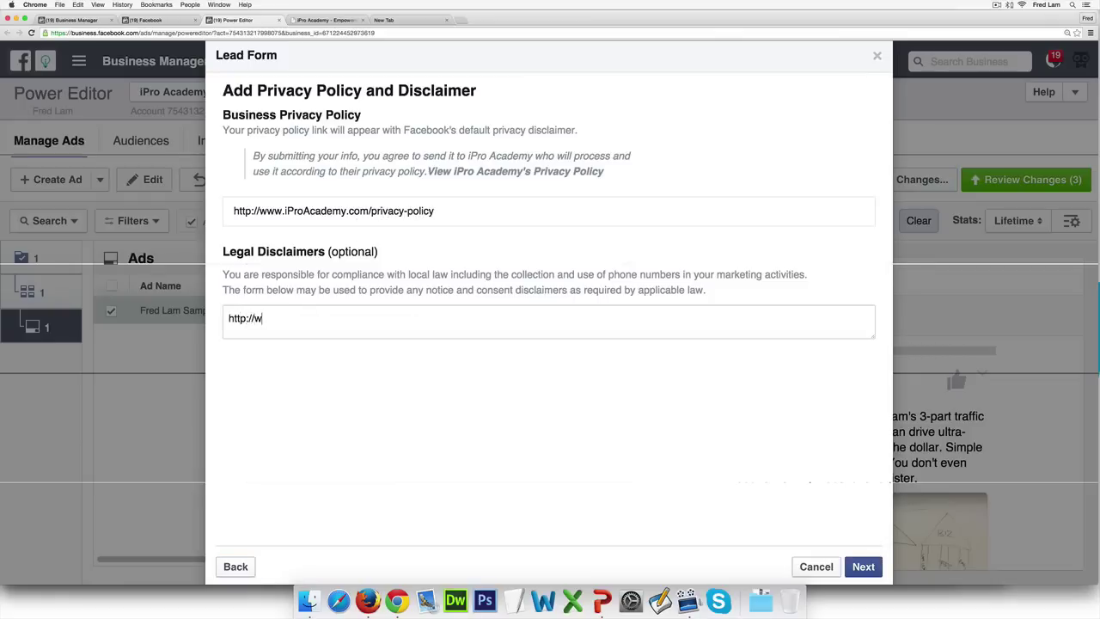
text(ww.iProAcademy.com/privacy)
key(BackSpace)
key(BackSpace)
key(BackSpace)
key(BackSpace)
key(BackSpace)
key(BackSpace)
key(BackSpace)
text(iProAcademy.com/terms-of-use/)
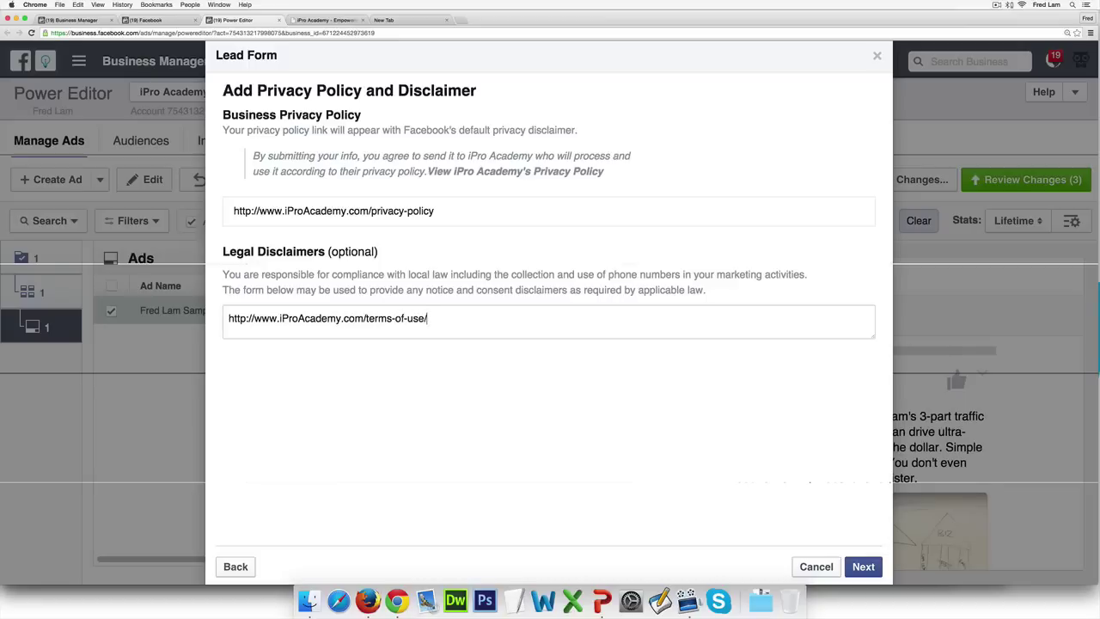
key(super+Tab)
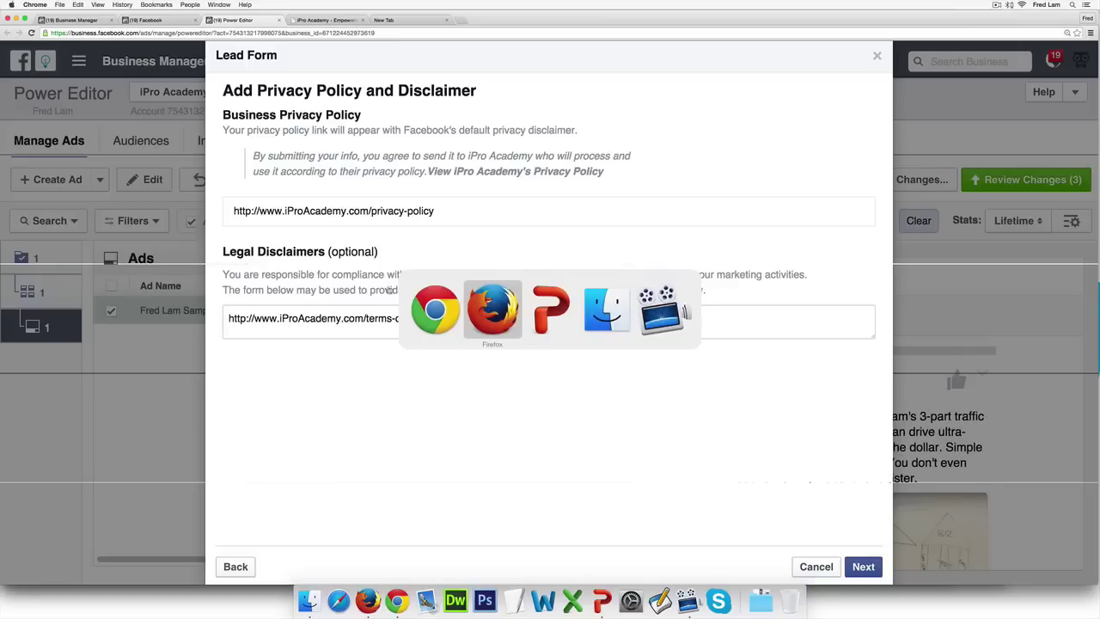
text(iproacademy.com/fbwebinar)
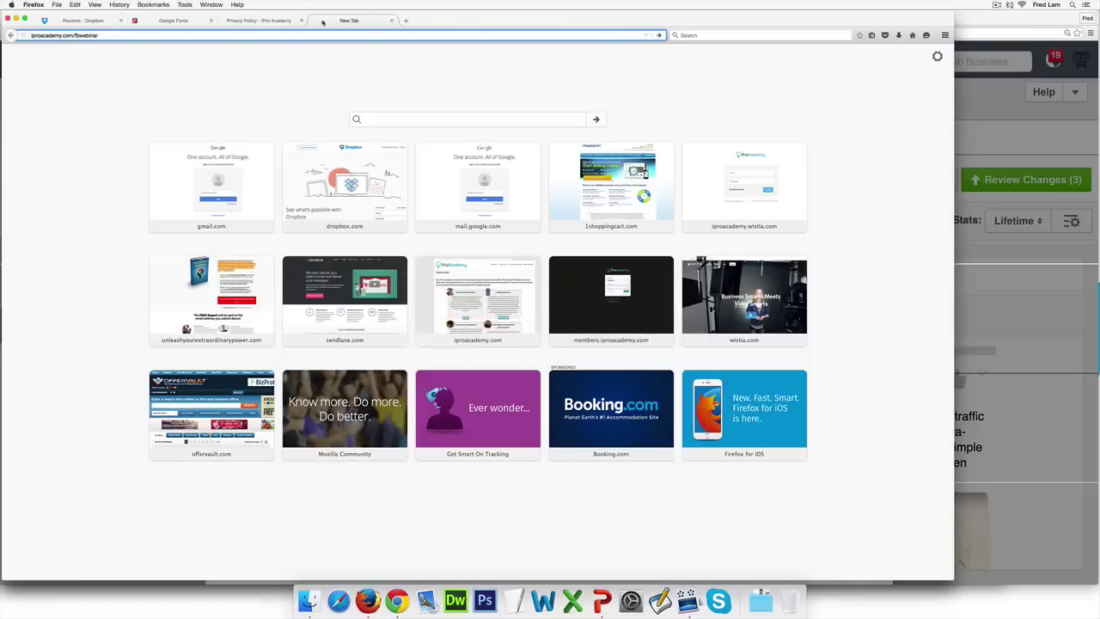
click(279, 24)
key(super+l)
key(super+Tab)
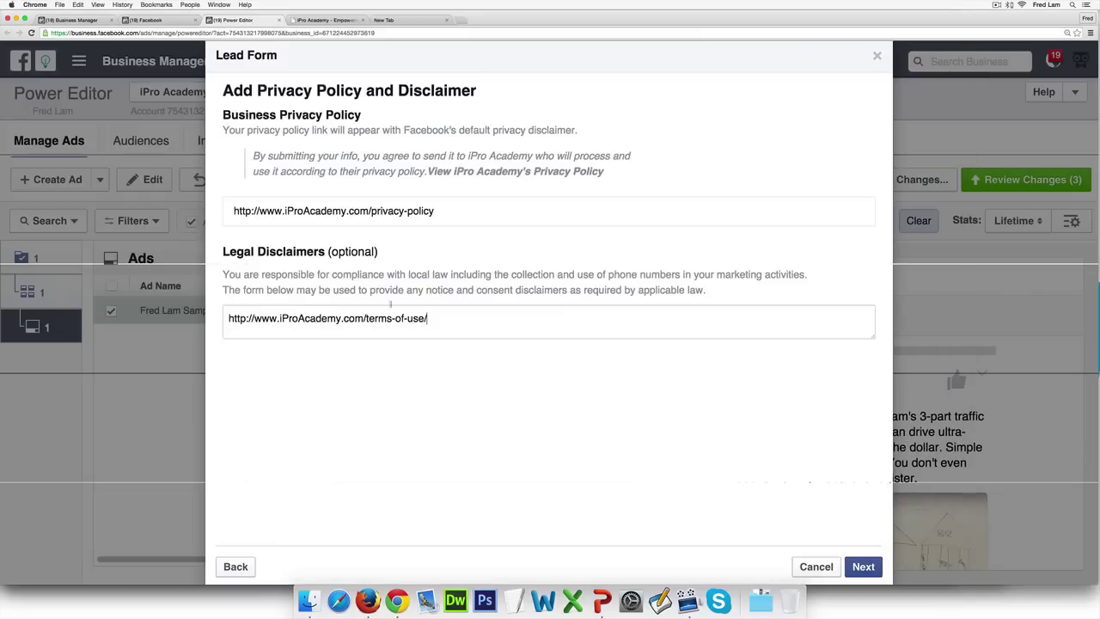
triple_click(393, 221)
text(http://www.iproacademy.com/privacy-policy/)
key(super+Tab)
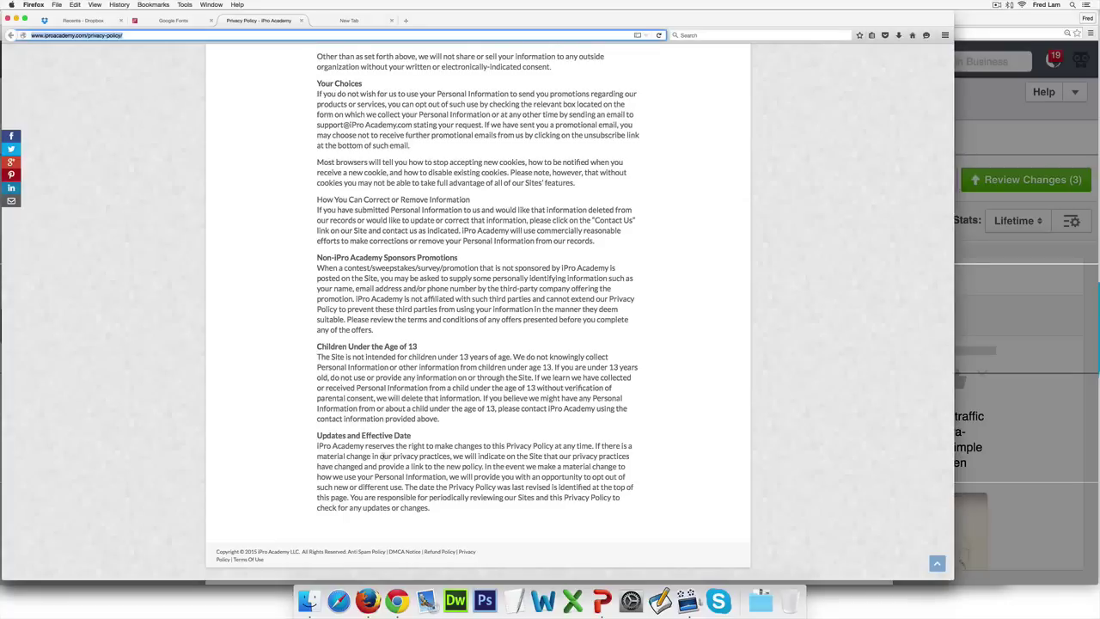
right_click(258, 559)
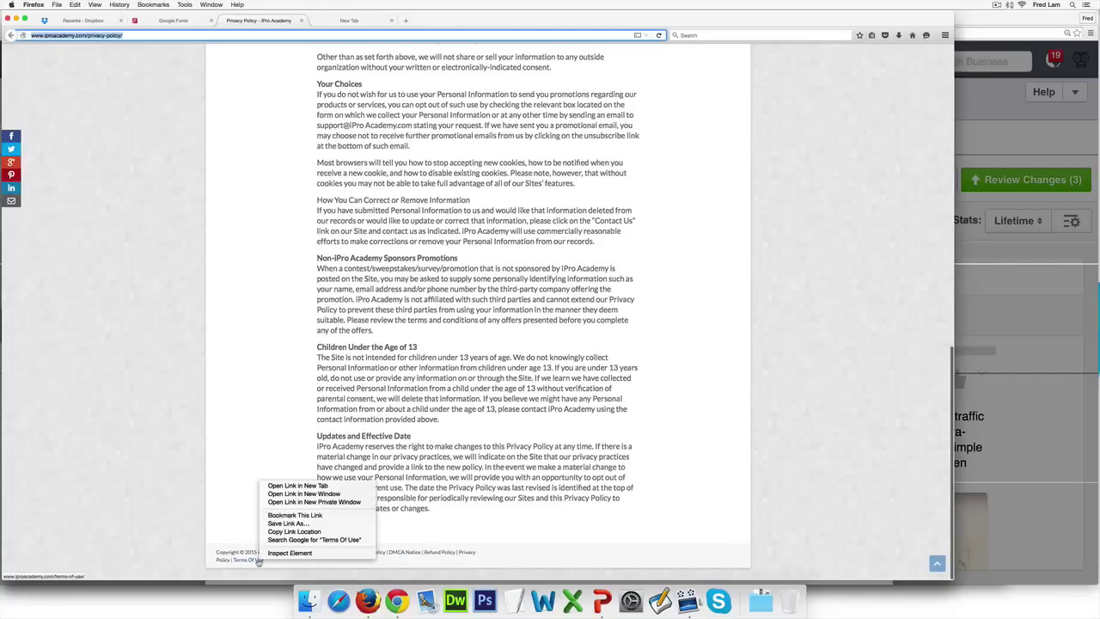
click(343, 534)
key(super+Tab)
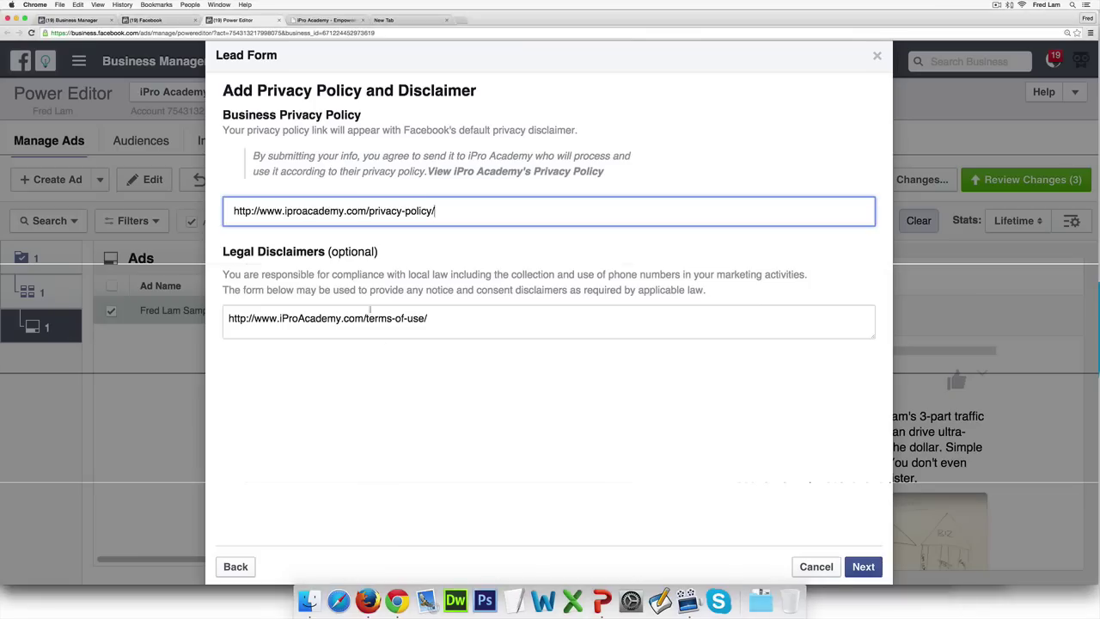
triple_click(370, 318)
key(super+v)
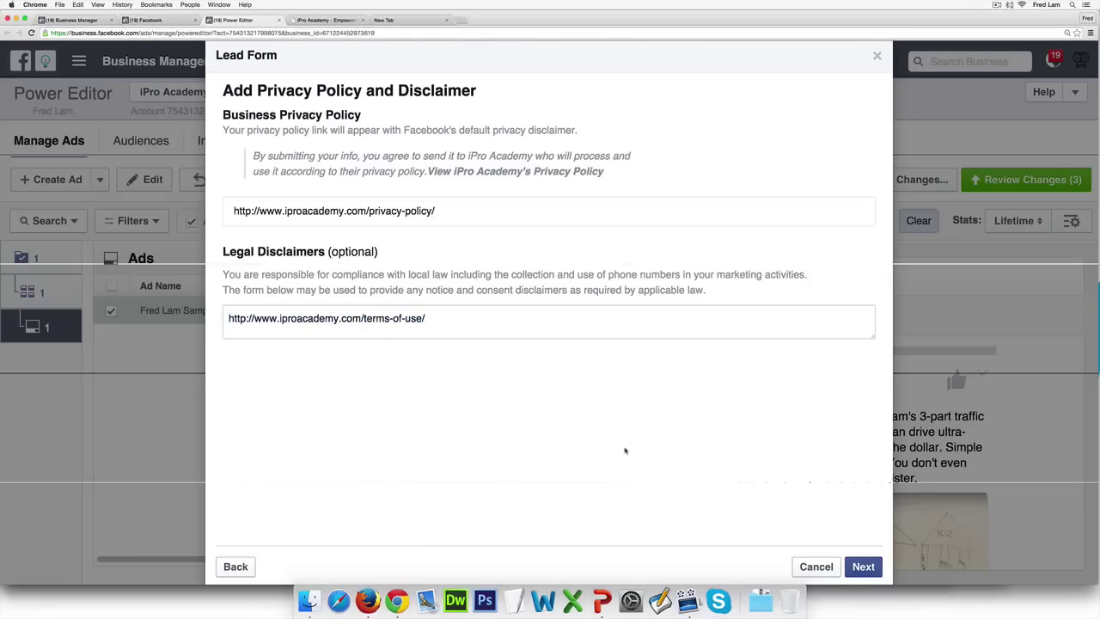
click(856, 564)
Step: Copy the webinar page address from the other Firefox tab and enter iproacademy.com/fbwebinar as the form's website link
key(super+Tab)
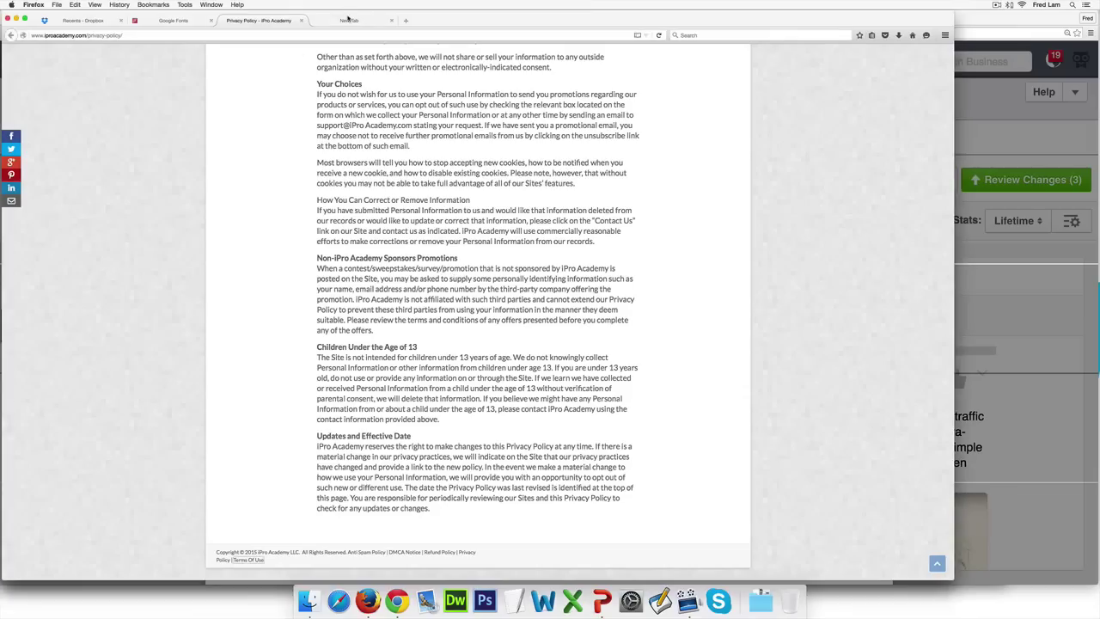
click(347, 20)
key(super+c)
key(super+Tab)
click(344, 135)
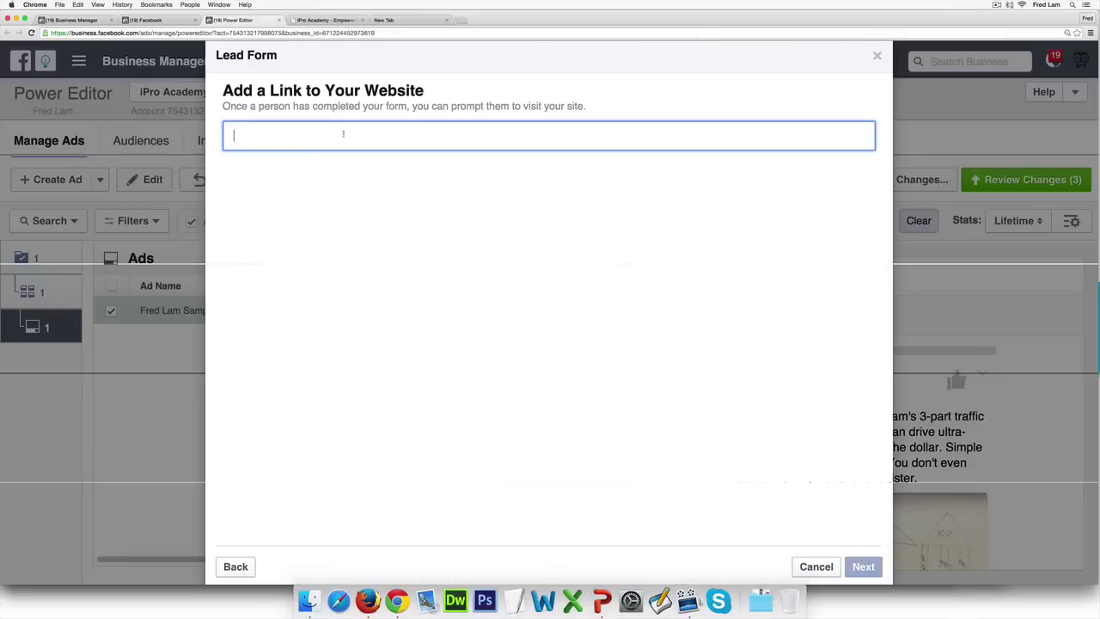
key(super+v)
click(229, 136)
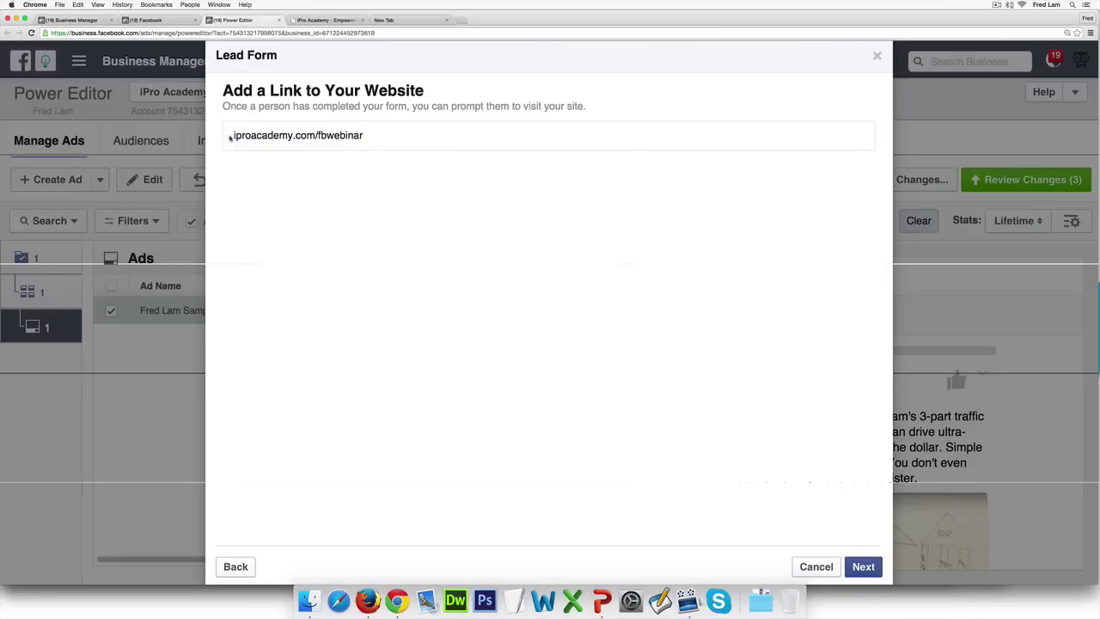
click(234, 135)
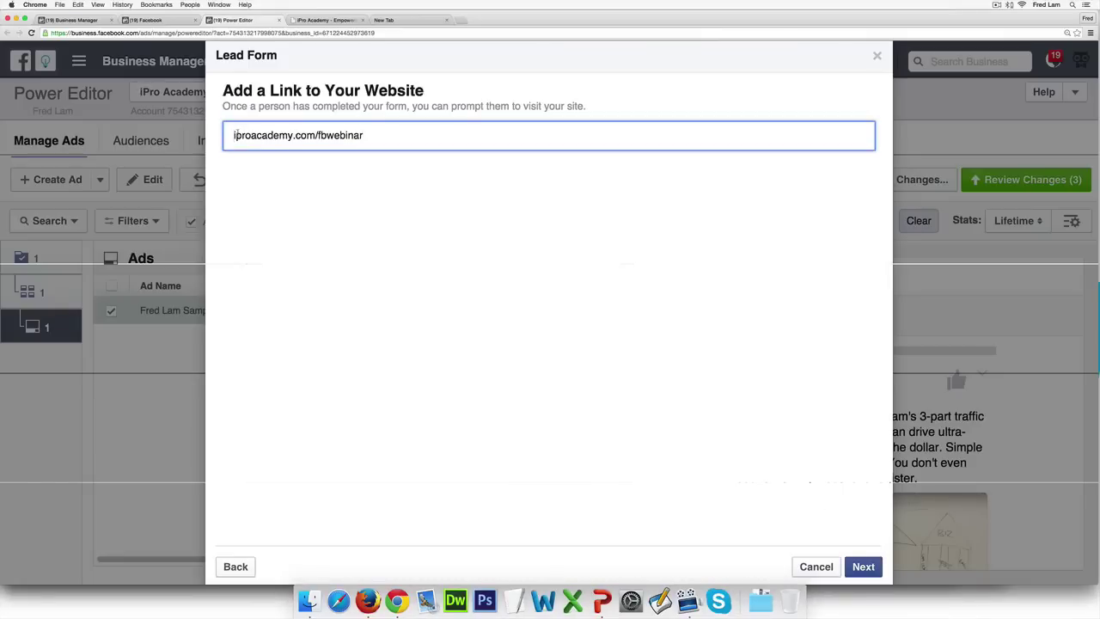
text(http://www.)
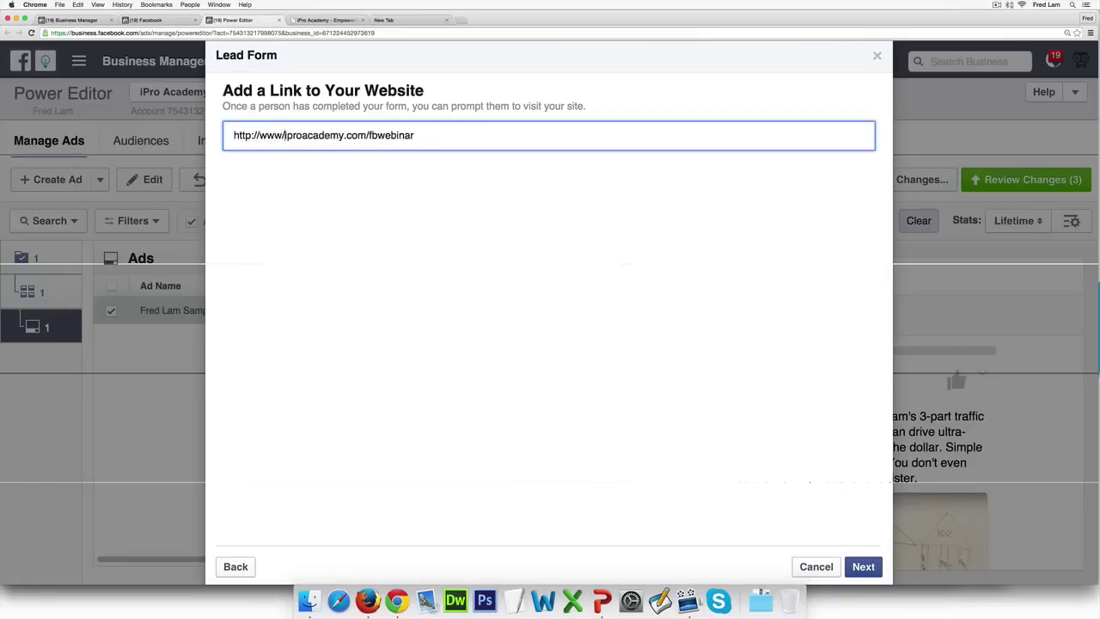
key(BackSpace)
text(.)
click(862, 564)
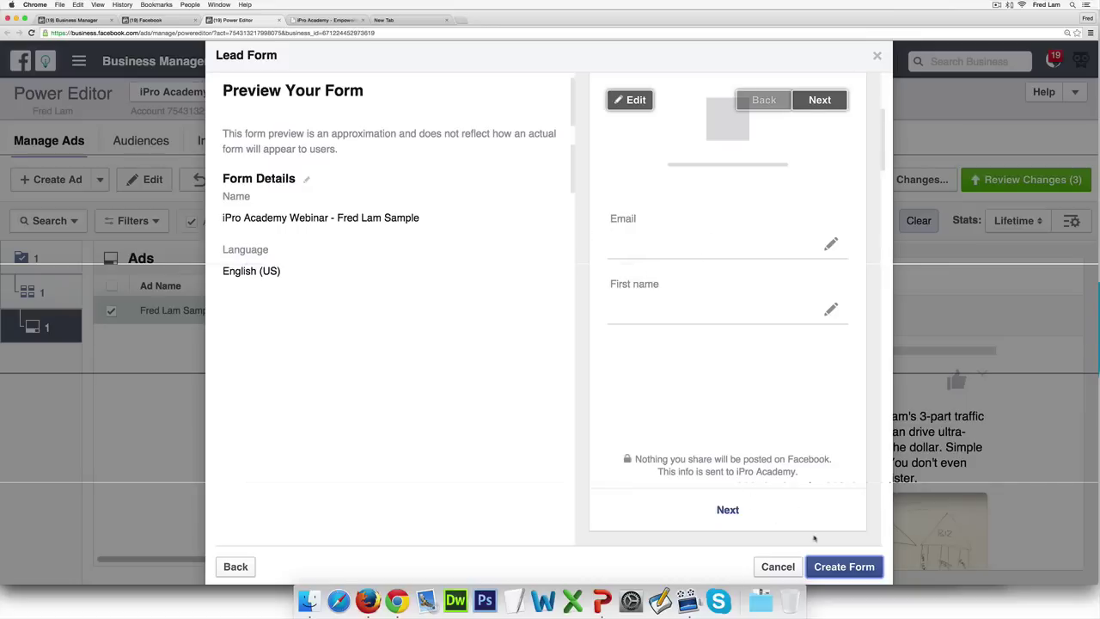
Step: Create the lead form and keep the new iPro Academy Webinar form selected as the ad's lead form
click(821, 566)
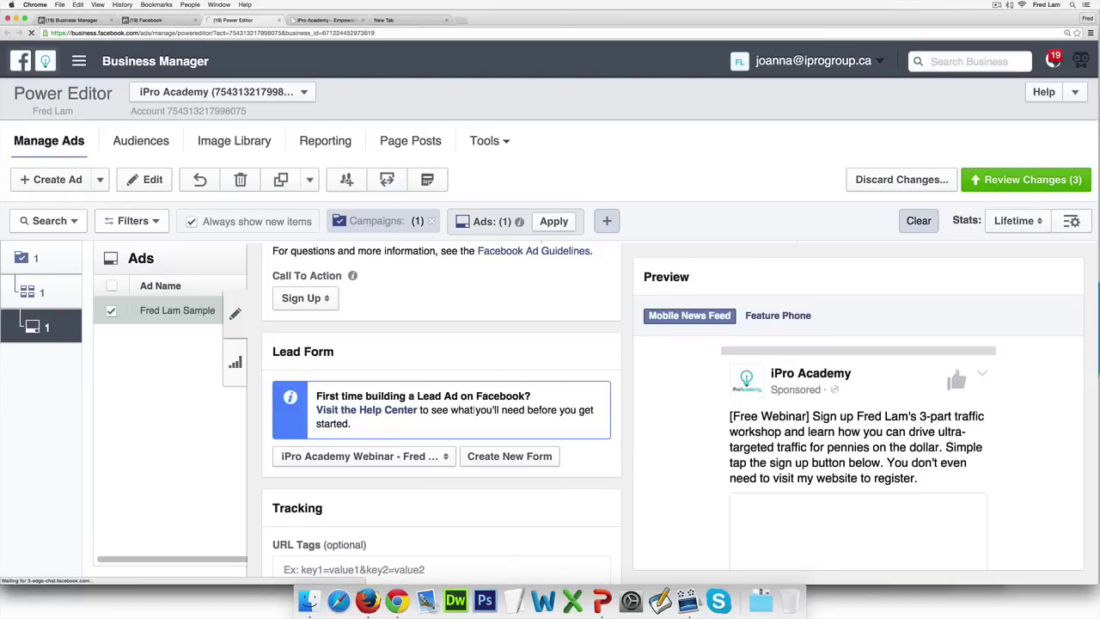
click(423, 456)
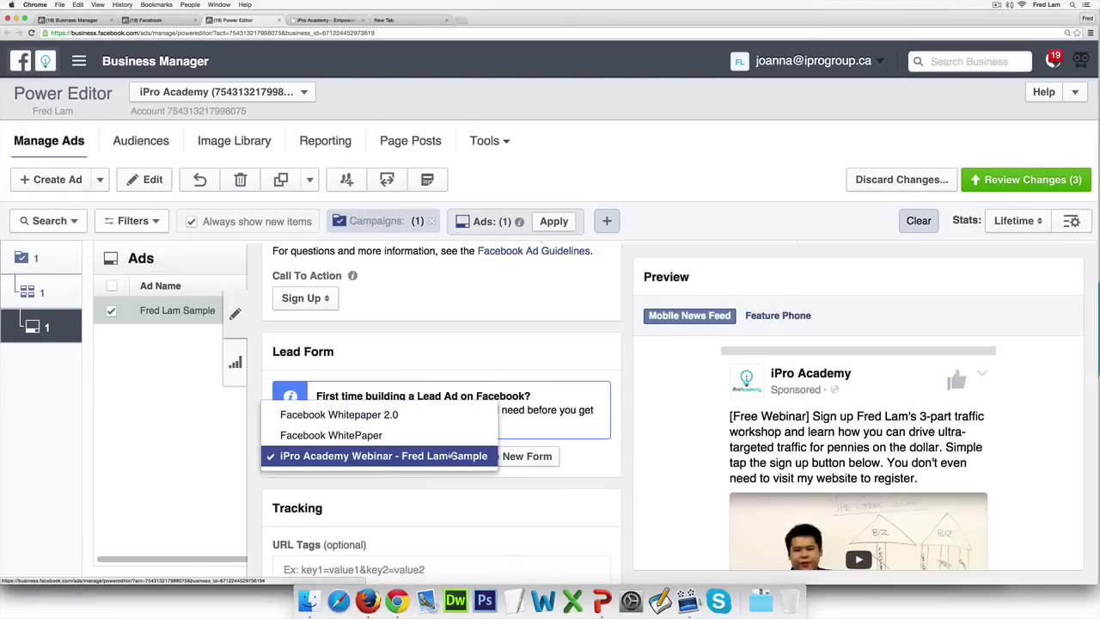
click(394, 461)
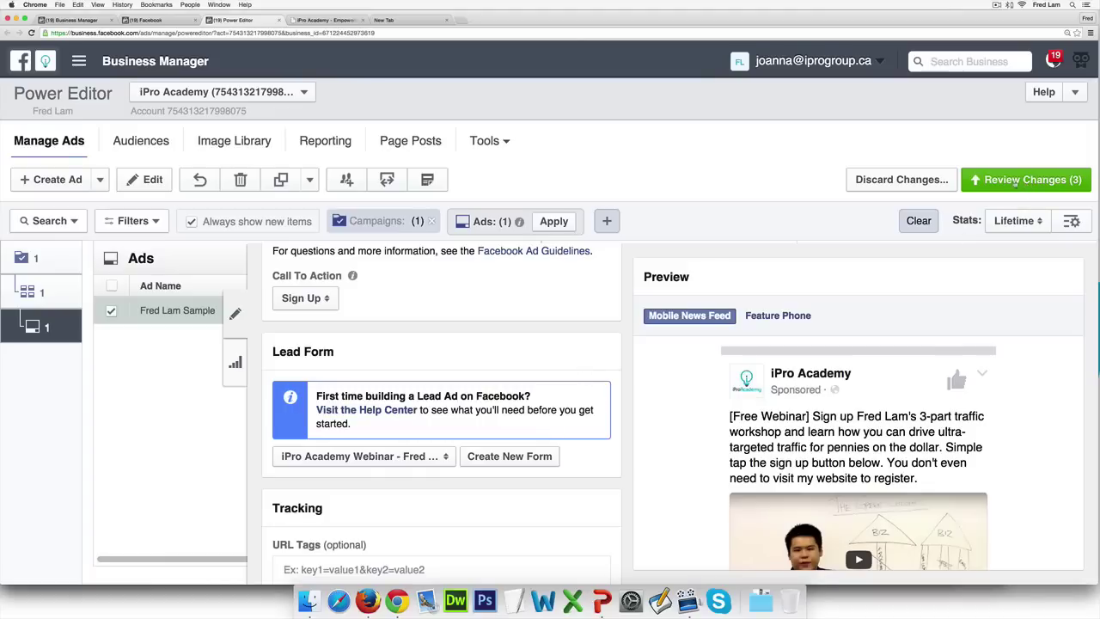
key(super+Tab)
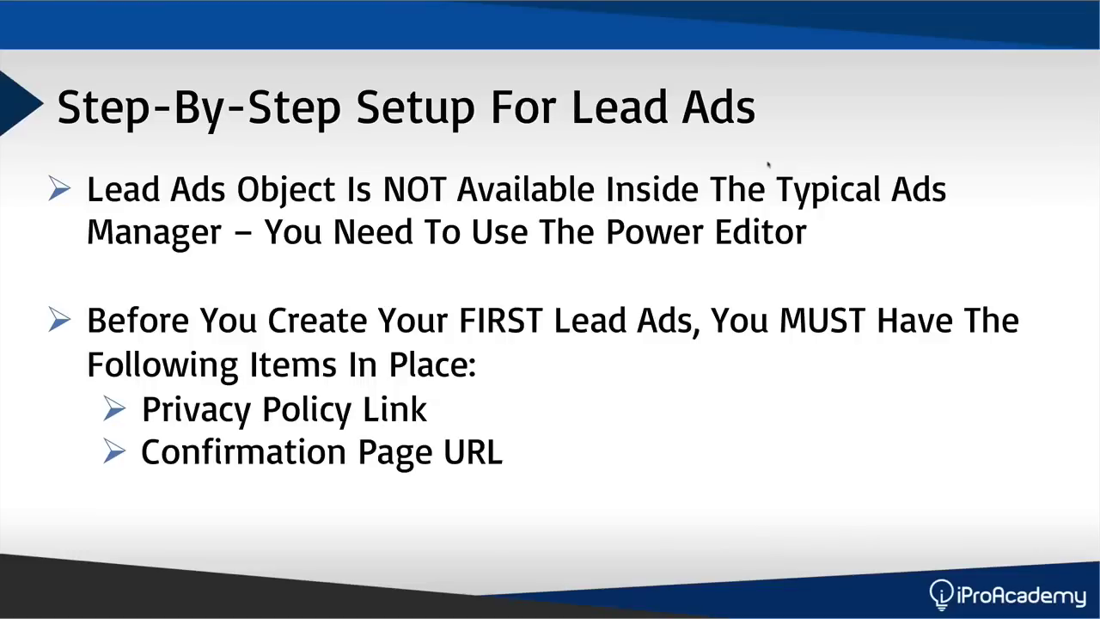
key(Right)
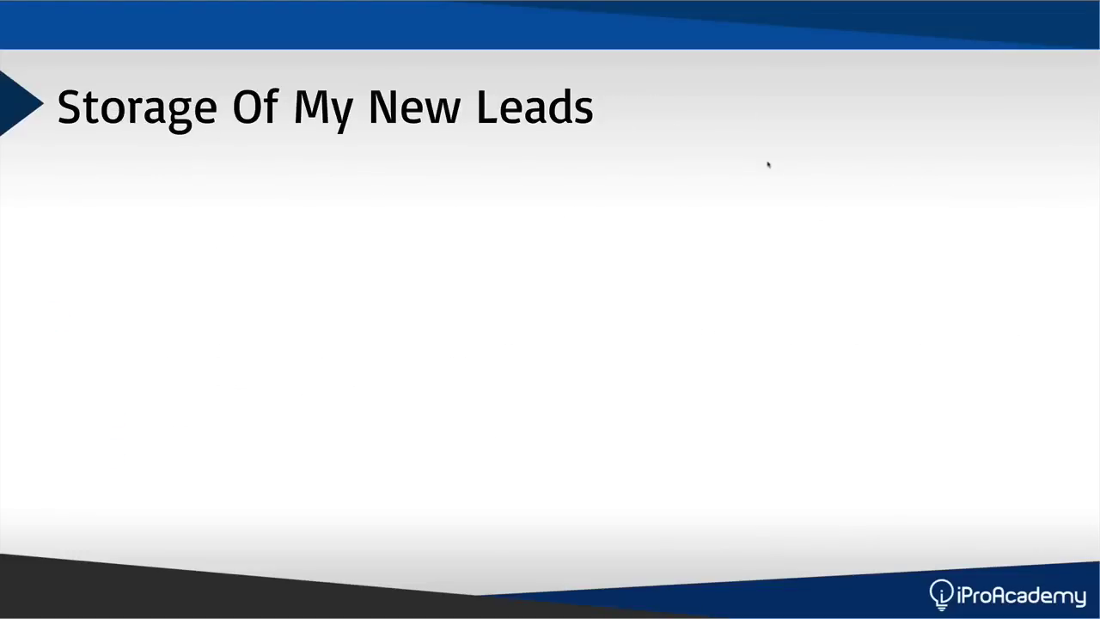